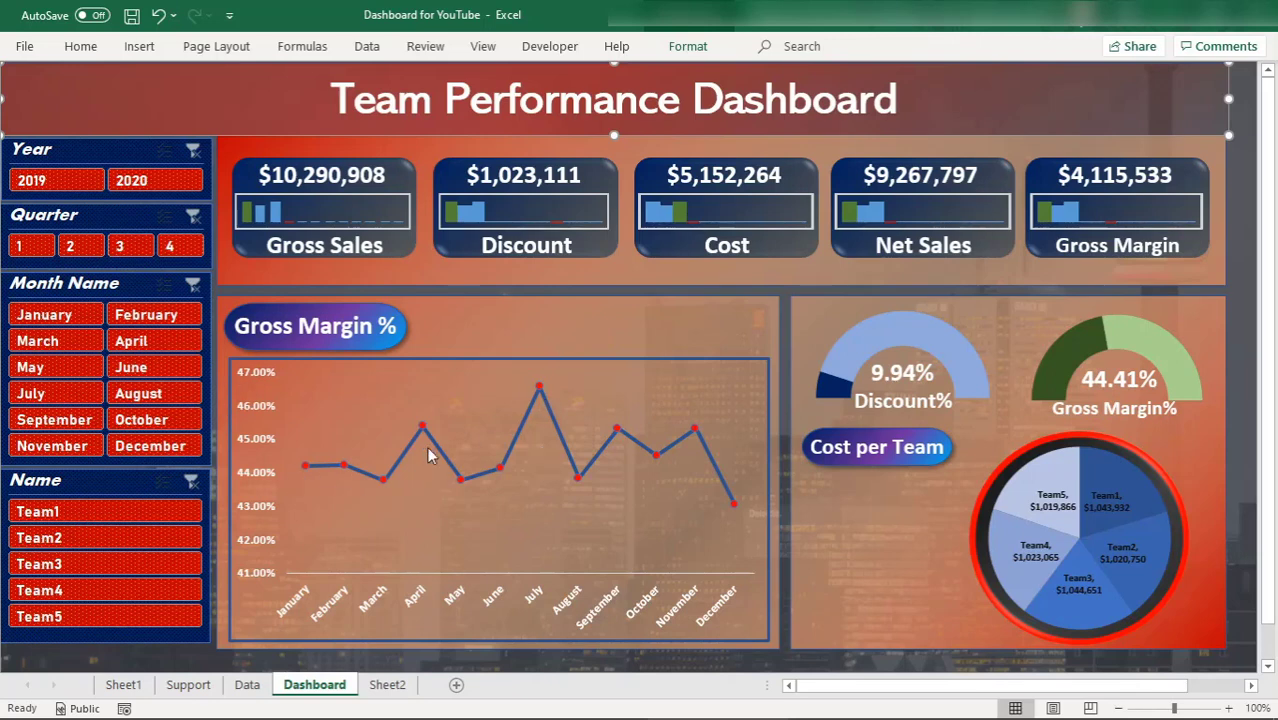
- Filter the dashboard to the year 2019 and Team1, and inspect the points on the Gross Margin % chart
mouse_move(304, 468)
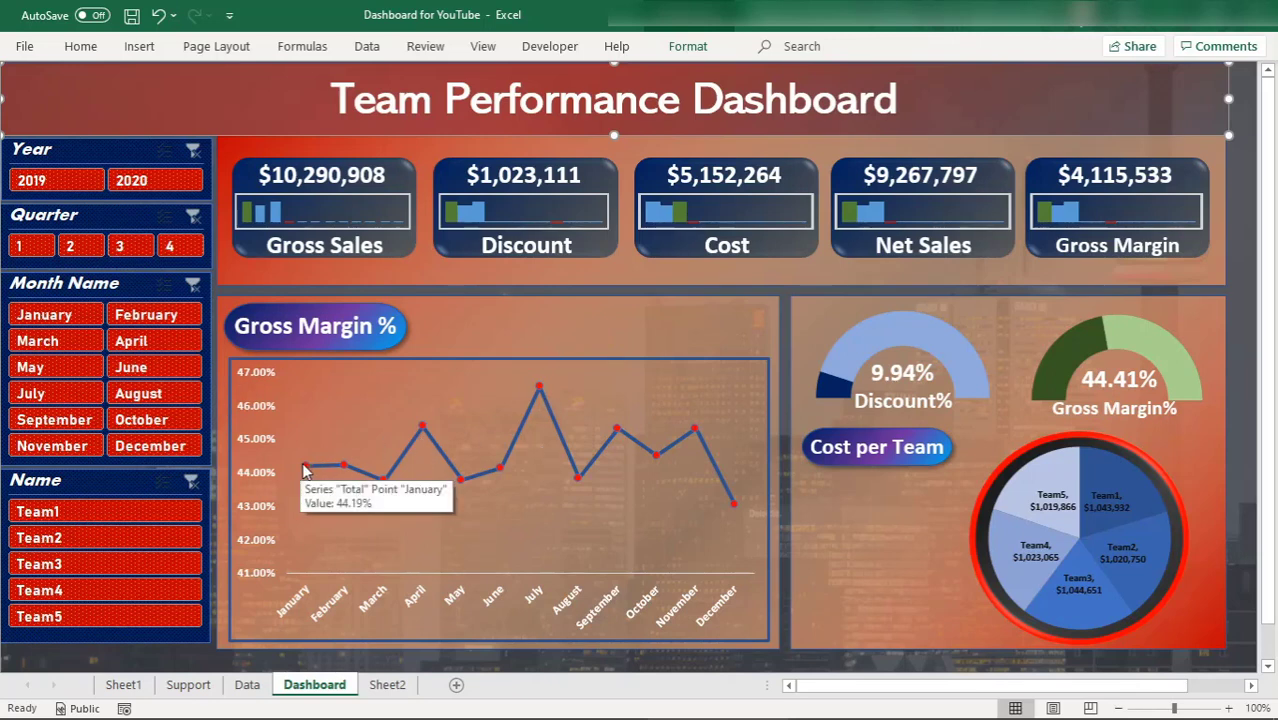
left_click(72, 183)
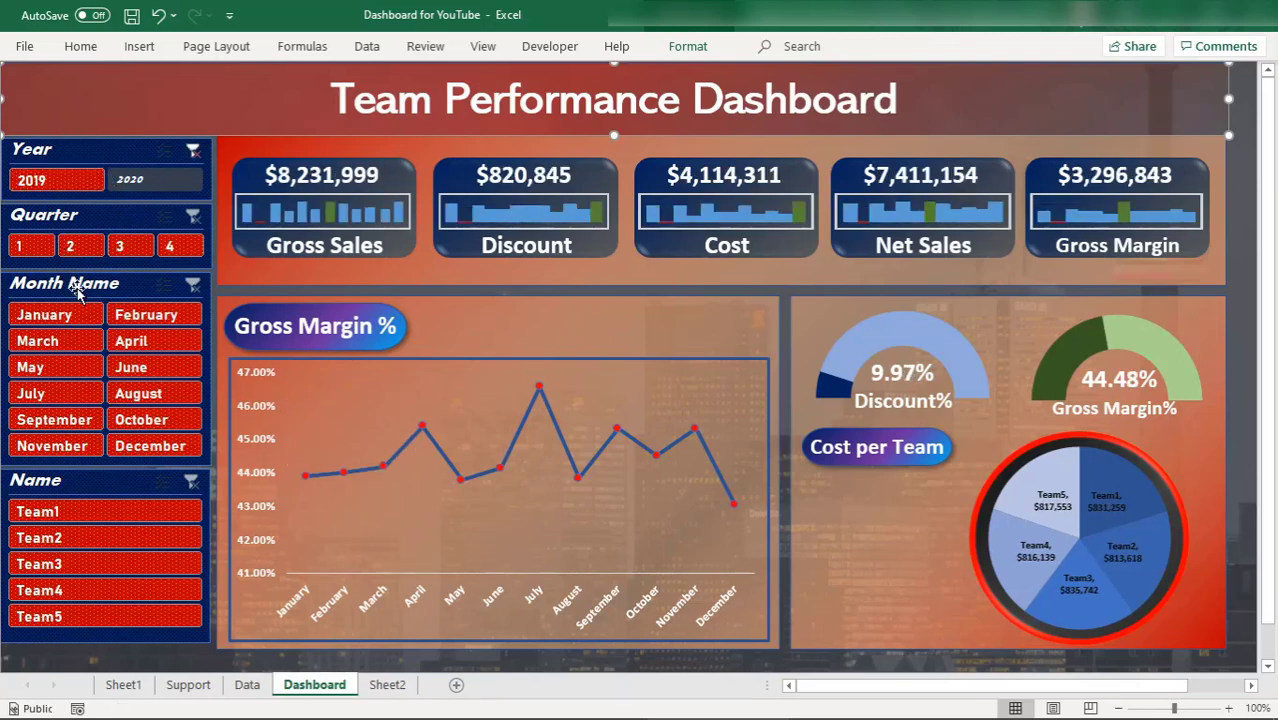
left_click(67, 514)
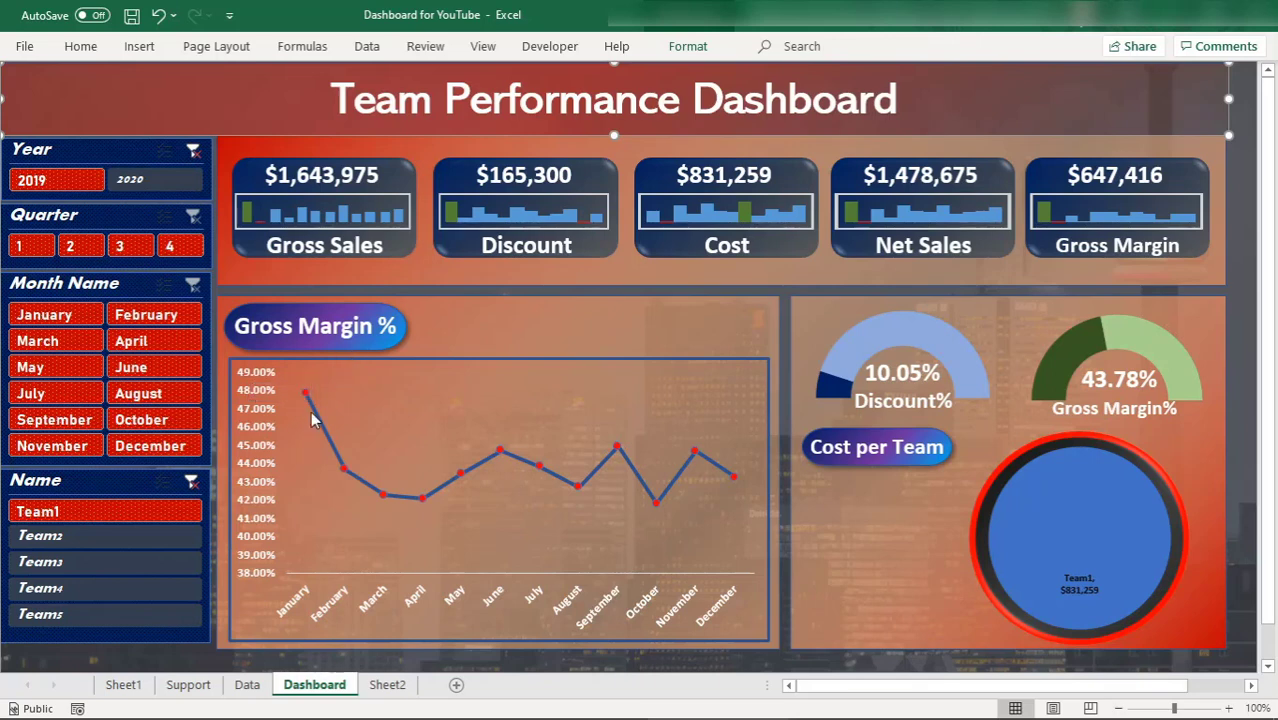
mouse_move(345, 480)
- Clear the Year and Name filters and inspect the May and June points on the Gross Margin % chart
left_click(188, 151)
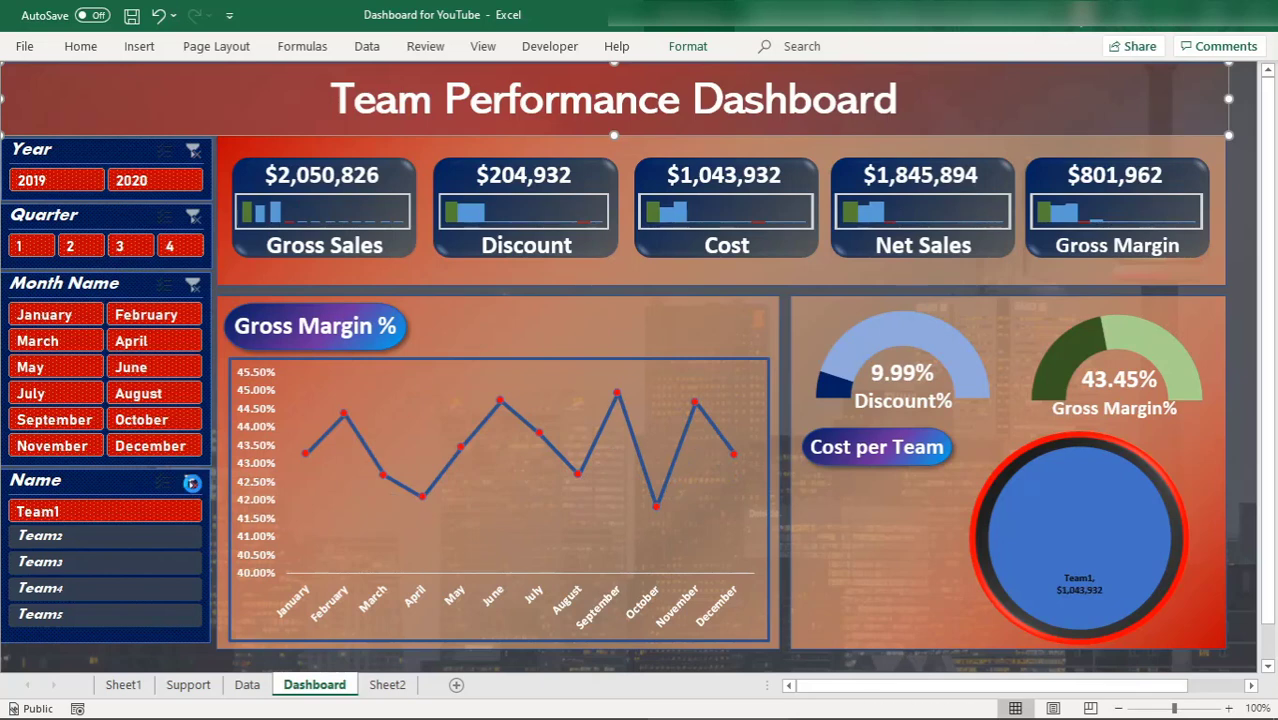
left_click(191, 483)
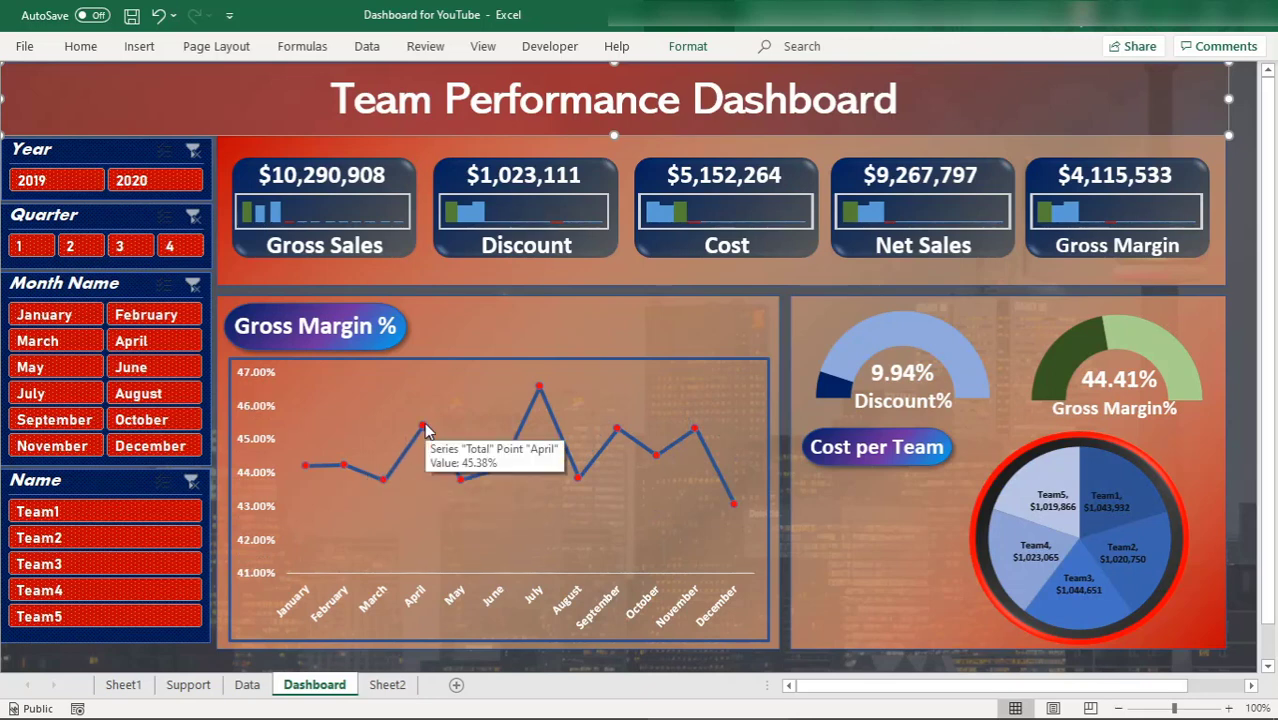
mouse_move(462, 484)
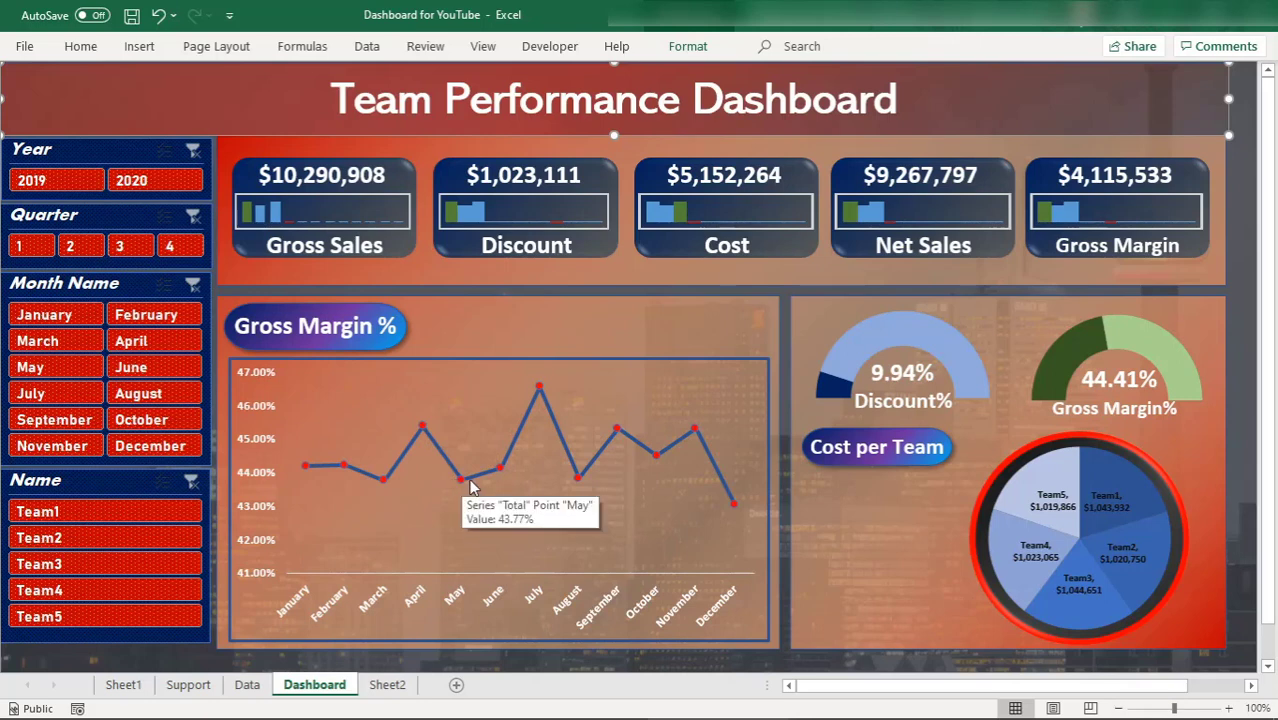
mouse_move(499, 470)
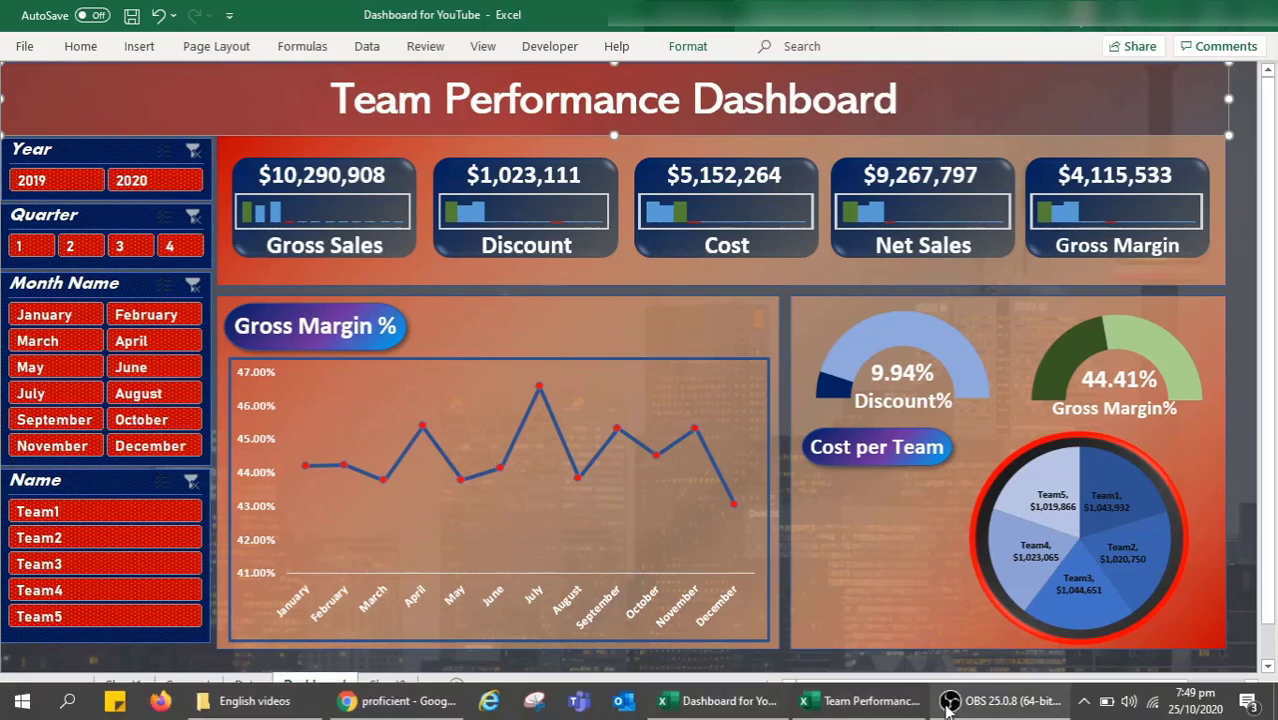
- Switch to the Team Performance Dashboard in English workbook
left_click(858, 698)
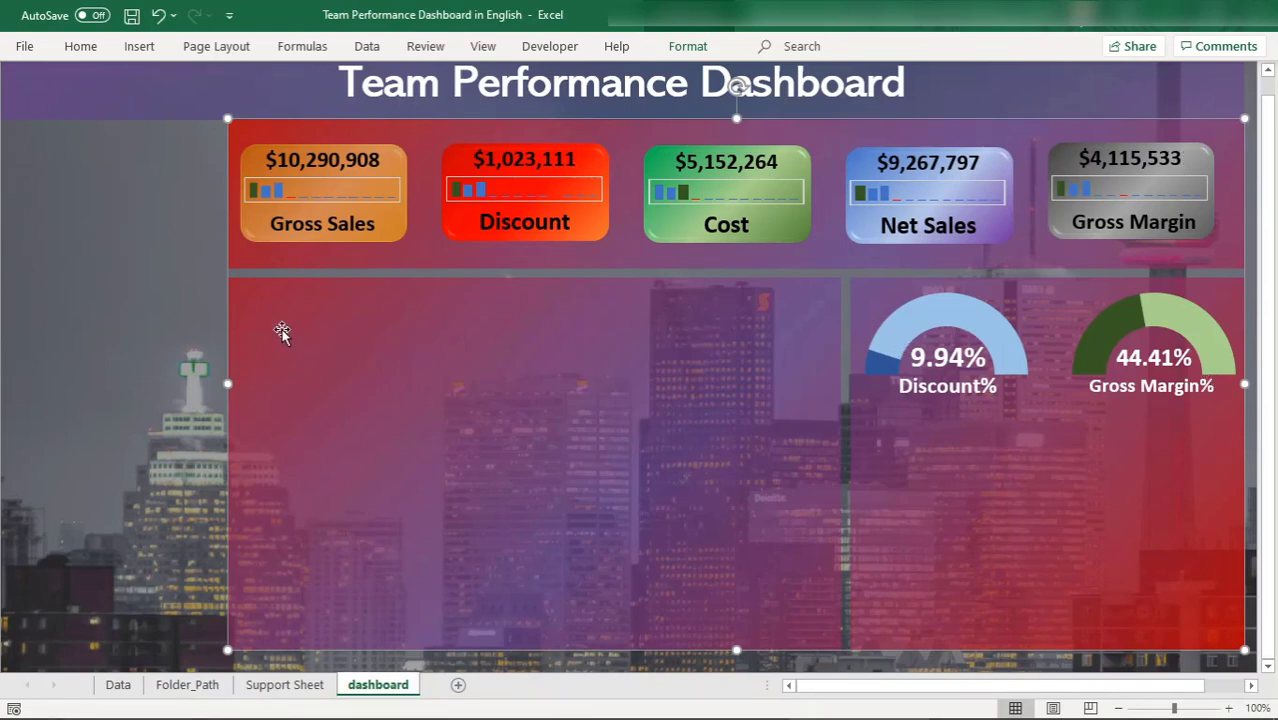
left_click(137, 47)
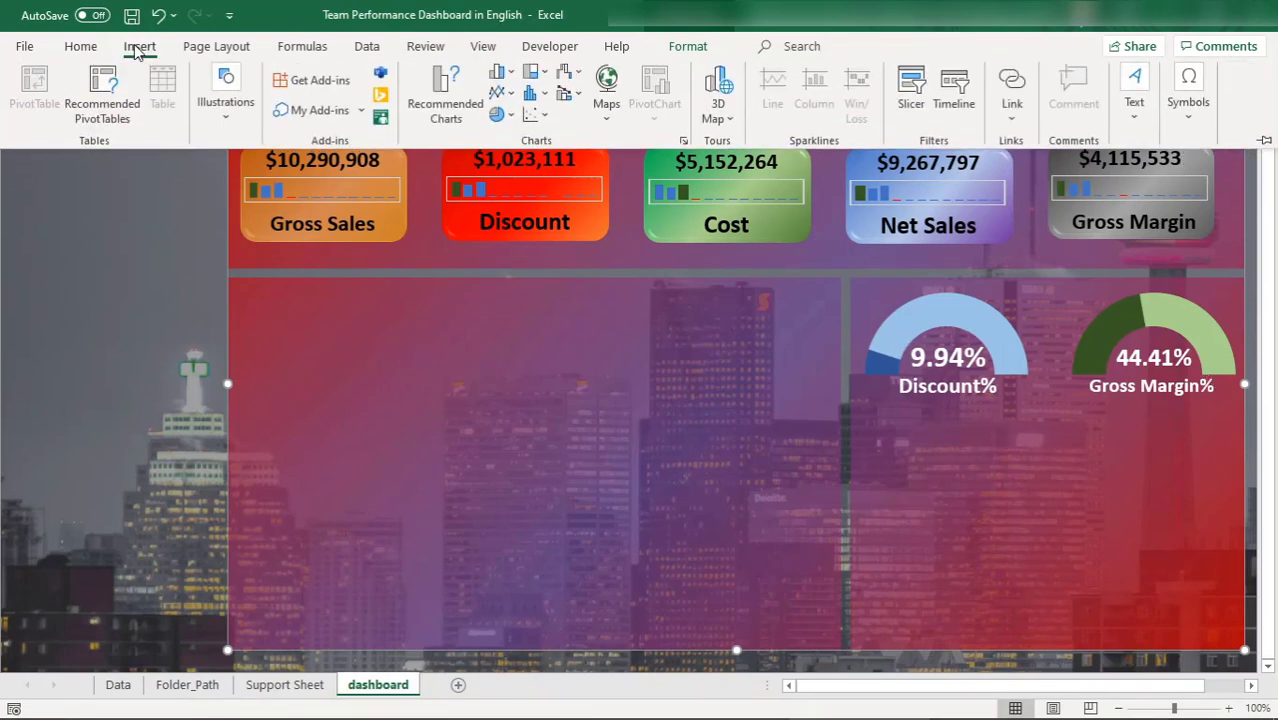
left_click(226, 100)
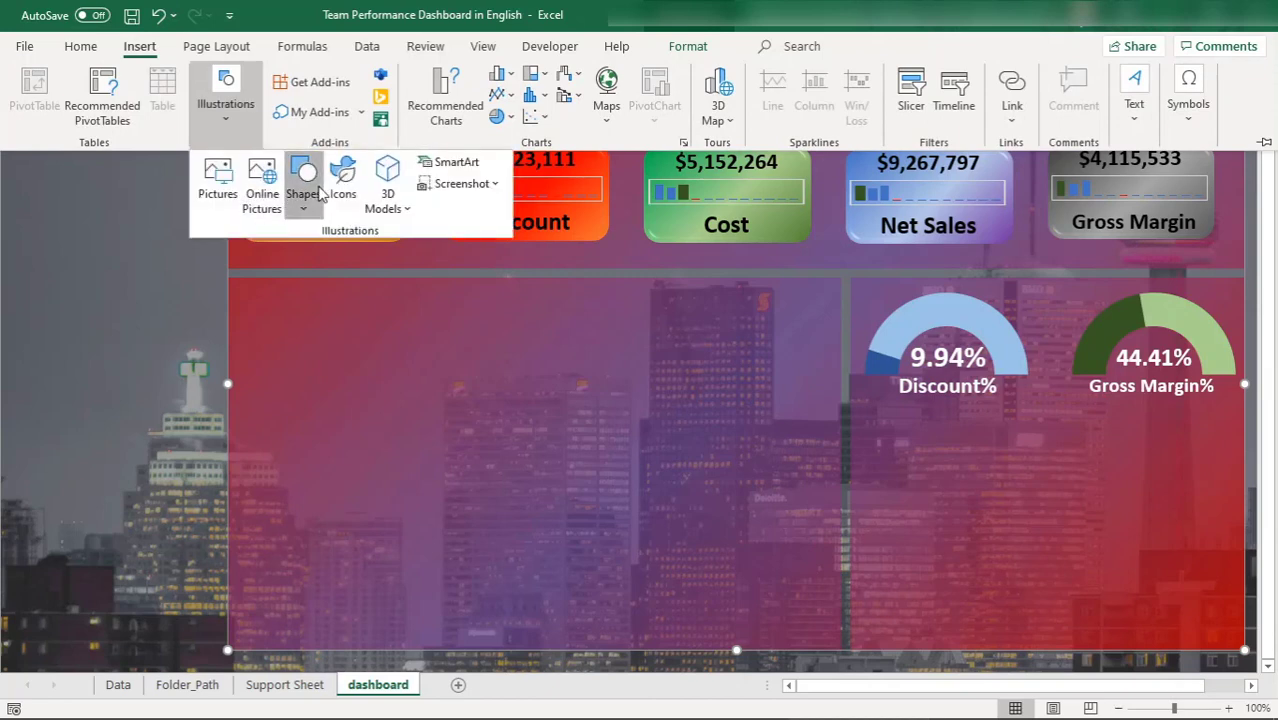
left_click(303, 182)
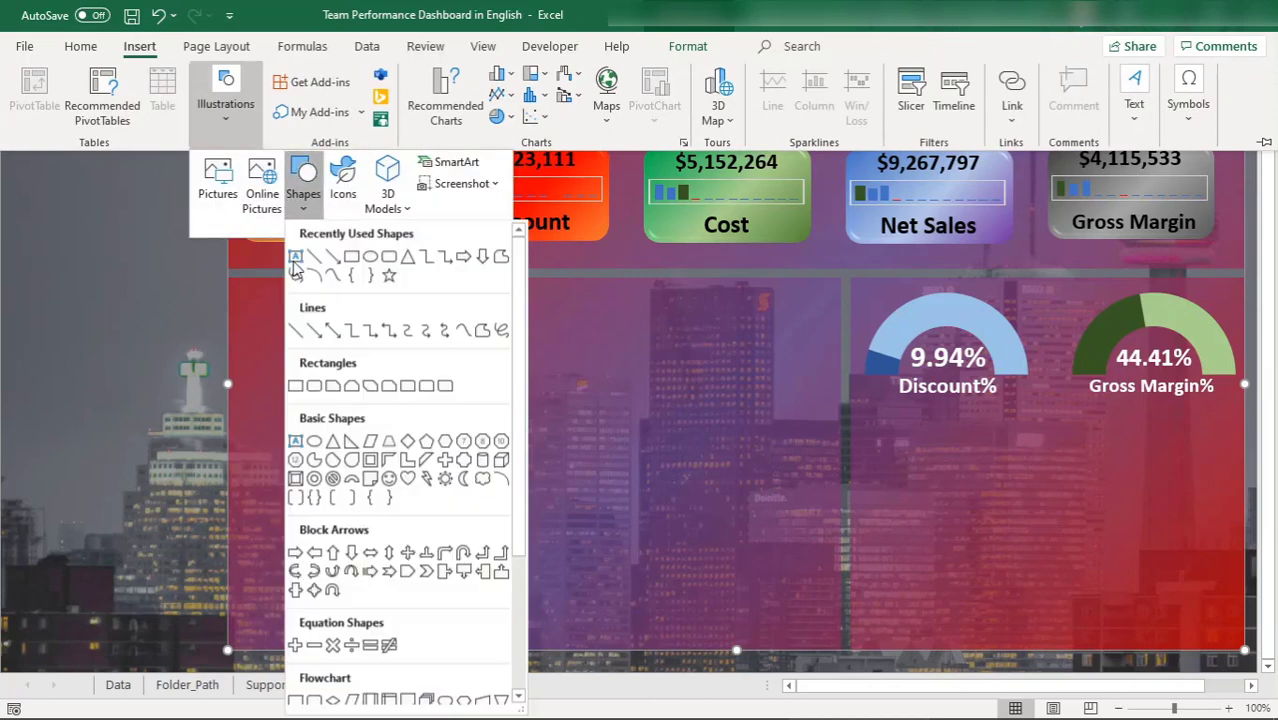
left_click(389, 259)
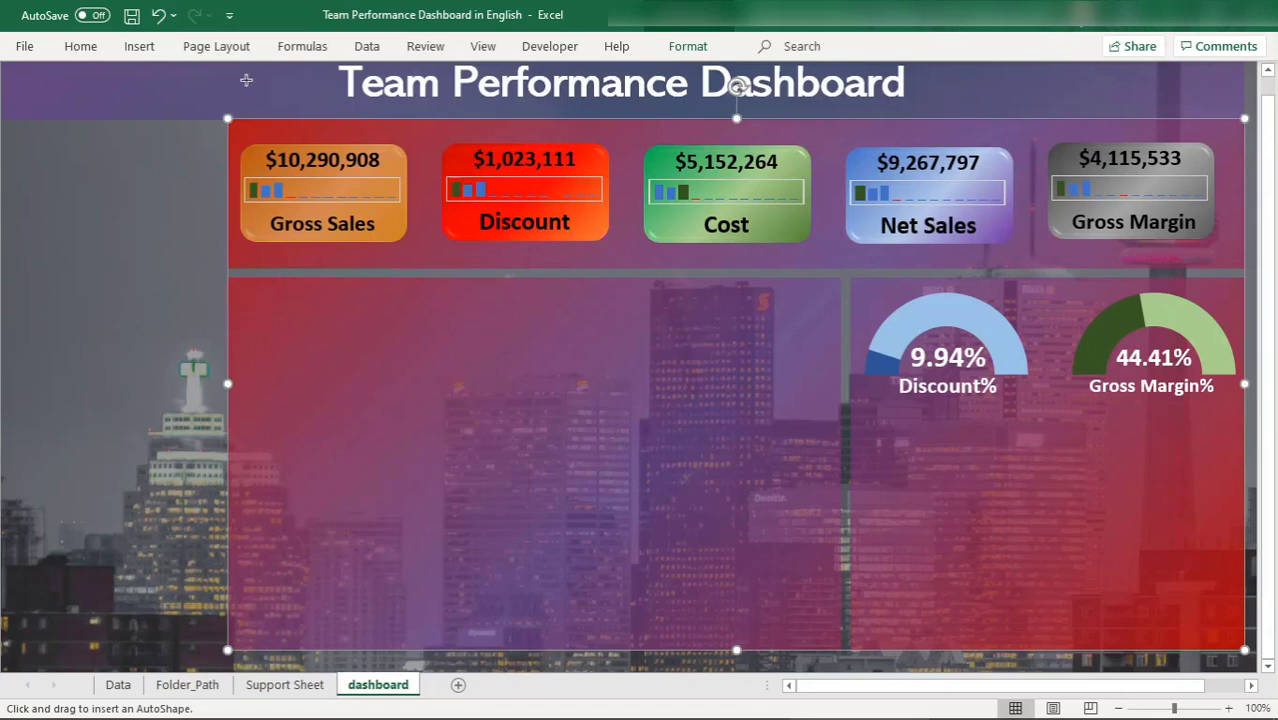
- Draw a Flowchart Terminator shape as a heading pill in the upper-left corner of the large empty panel
left_click(145, 48)
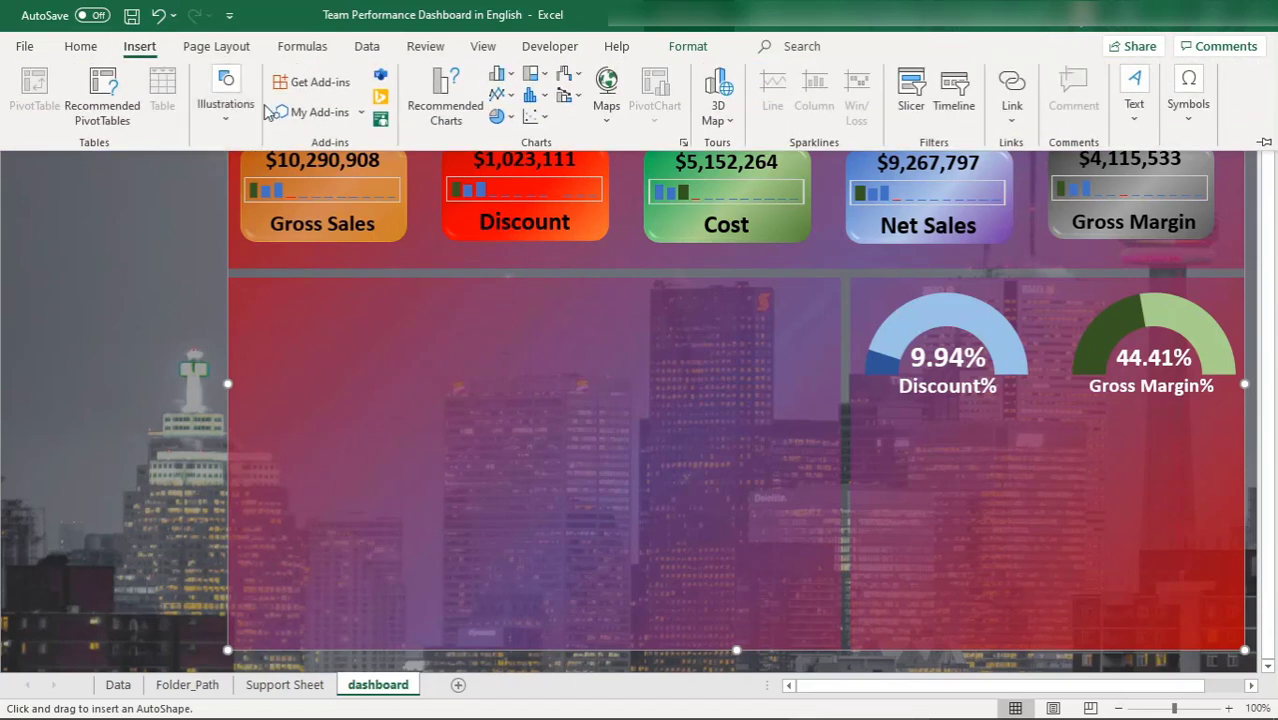
left_click(226, 100)
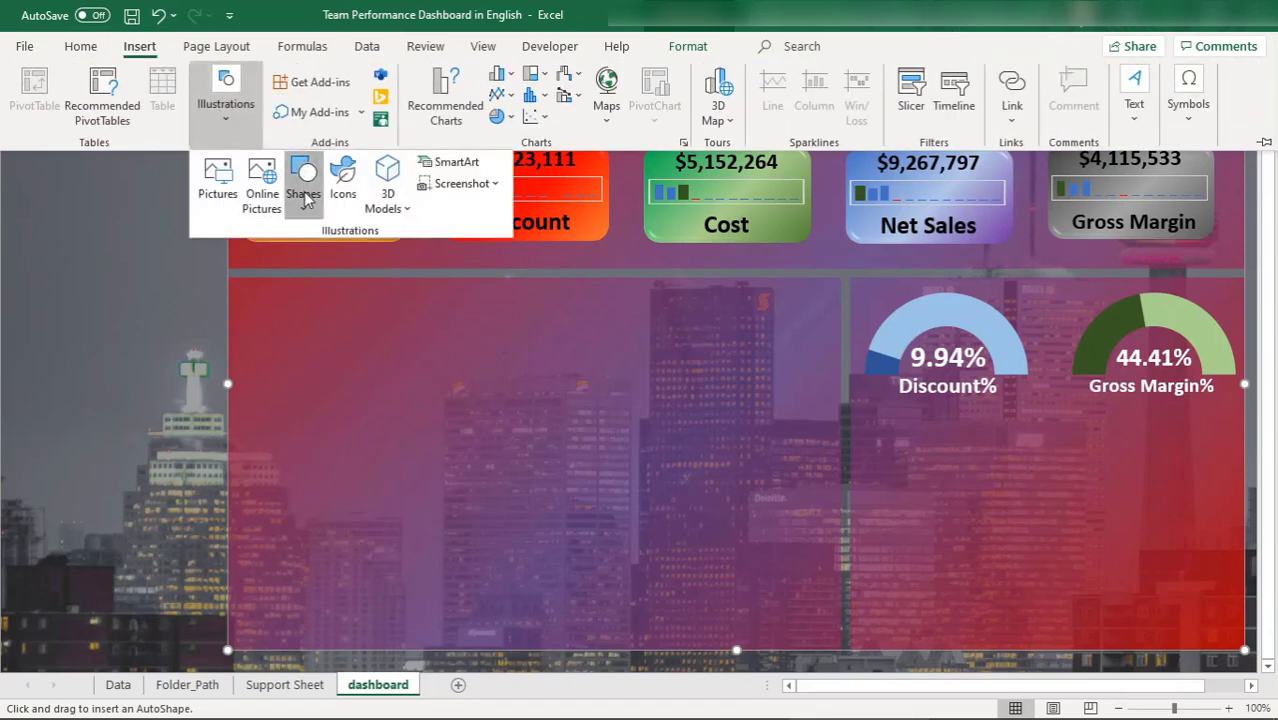
left_click(304, 190)
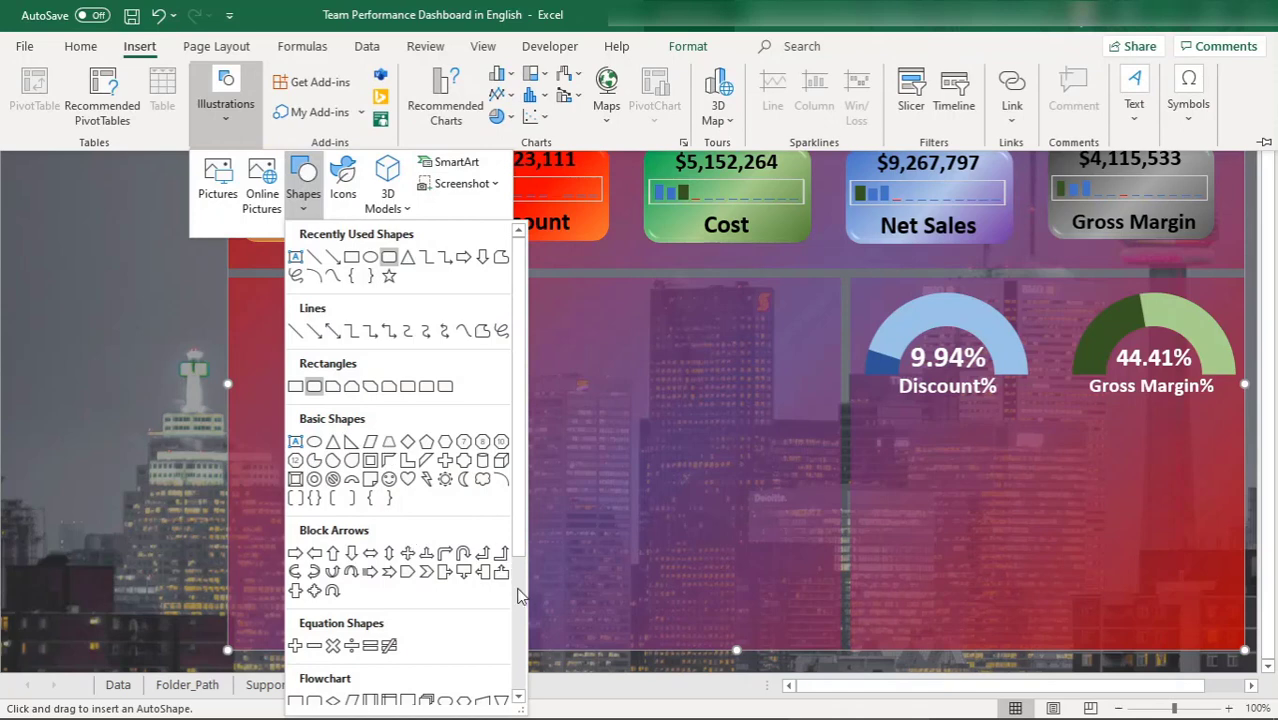
scroll(519, 596, "down", 3)
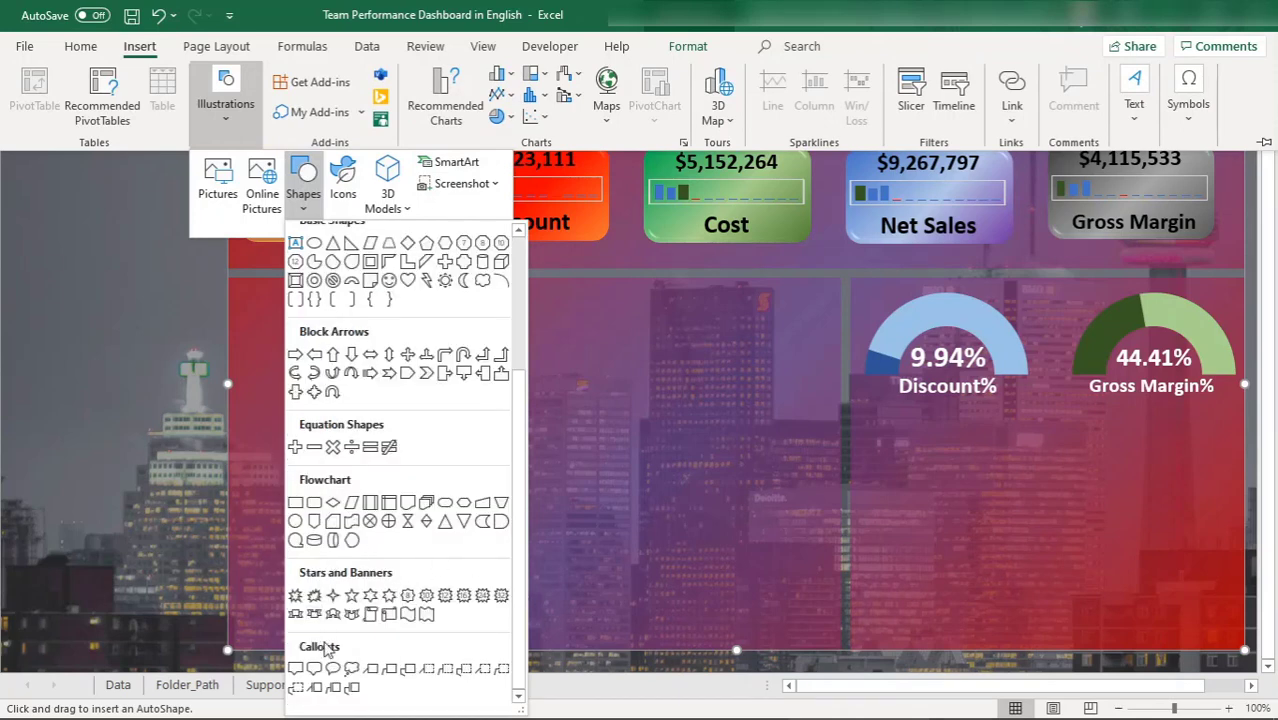
left_click(444, 502)
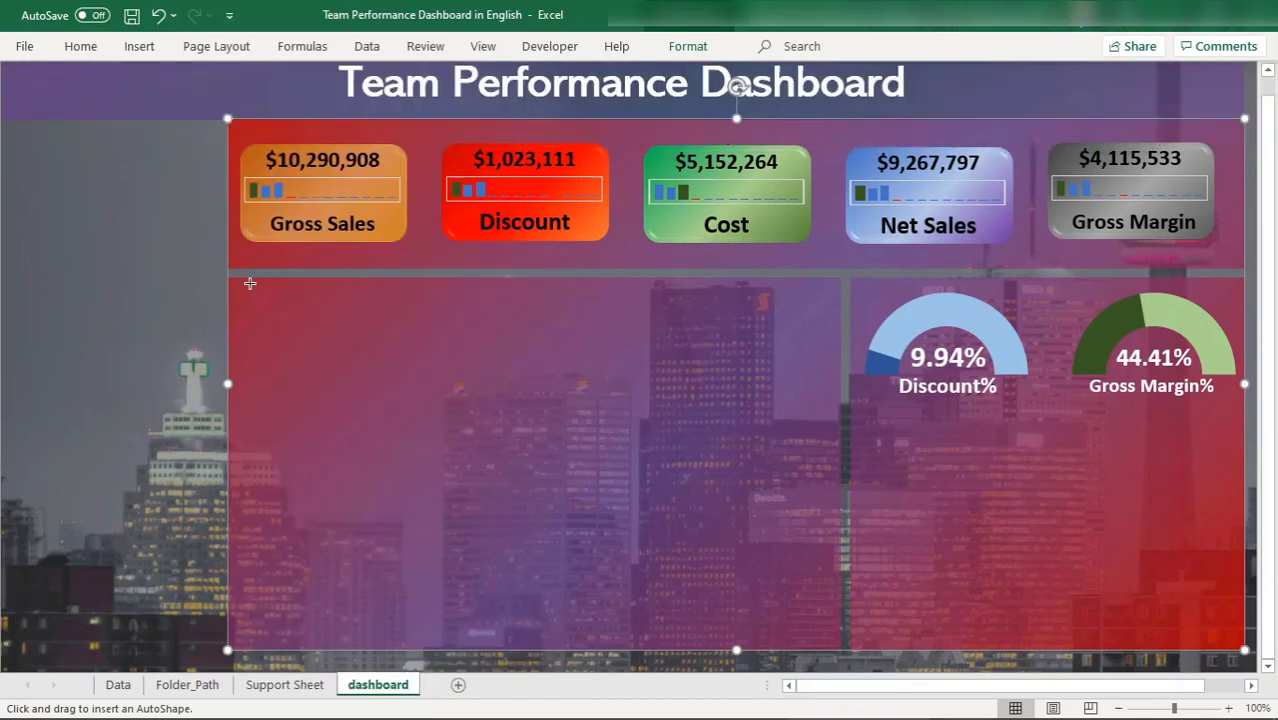
left_click_drag(241, 292, 380, 336)
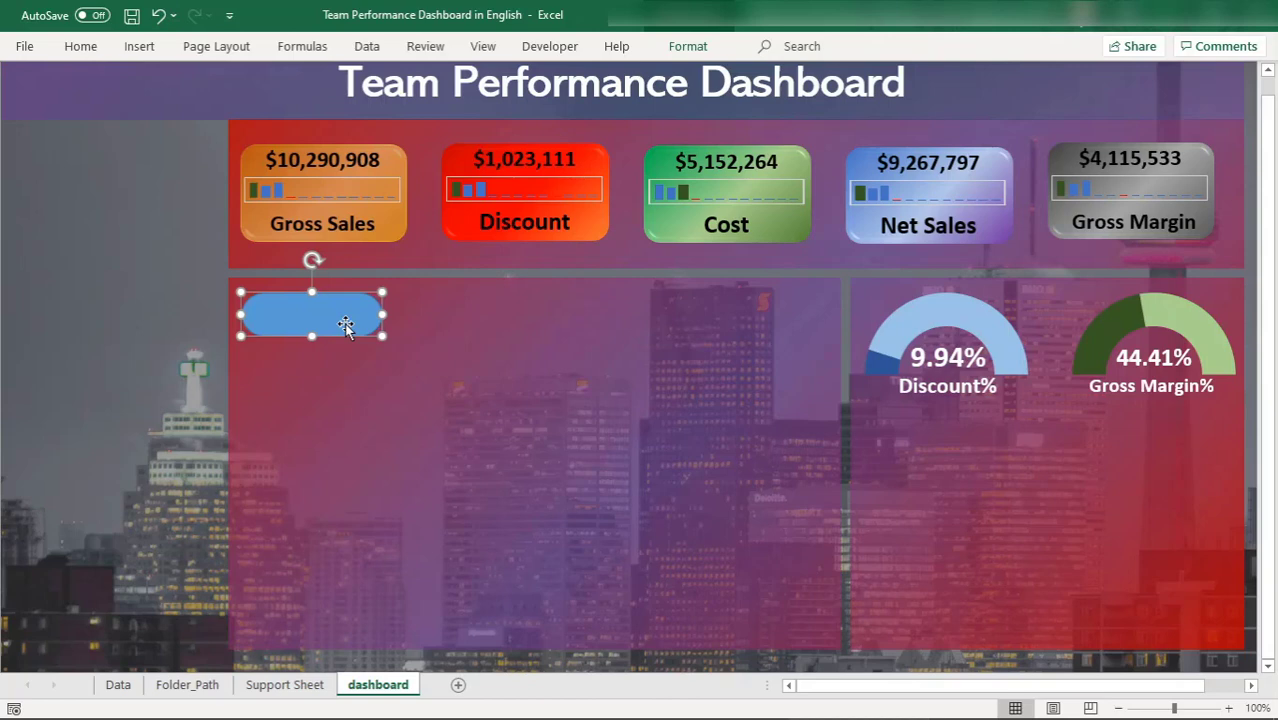
- Try to draw a small text box in the empty area beside the Gross Sales card
left_click(140, 47)
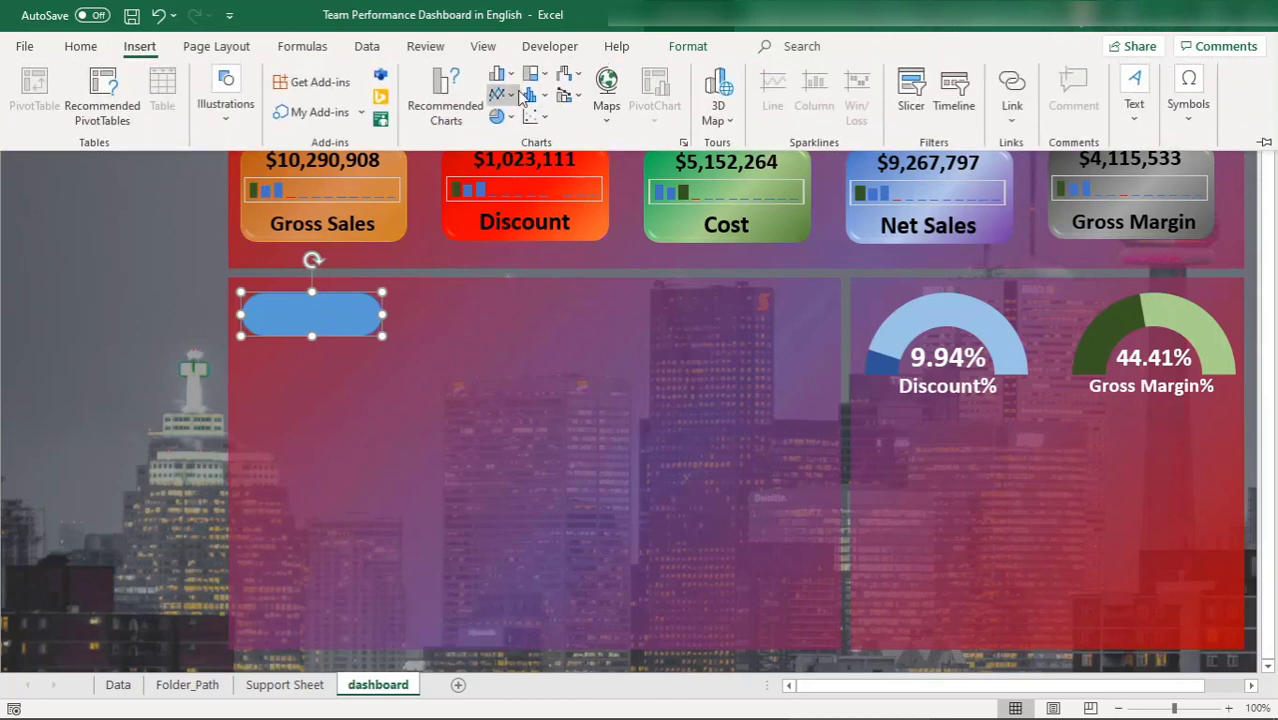
left_click(1134, 100)
left_click(1062, 178)
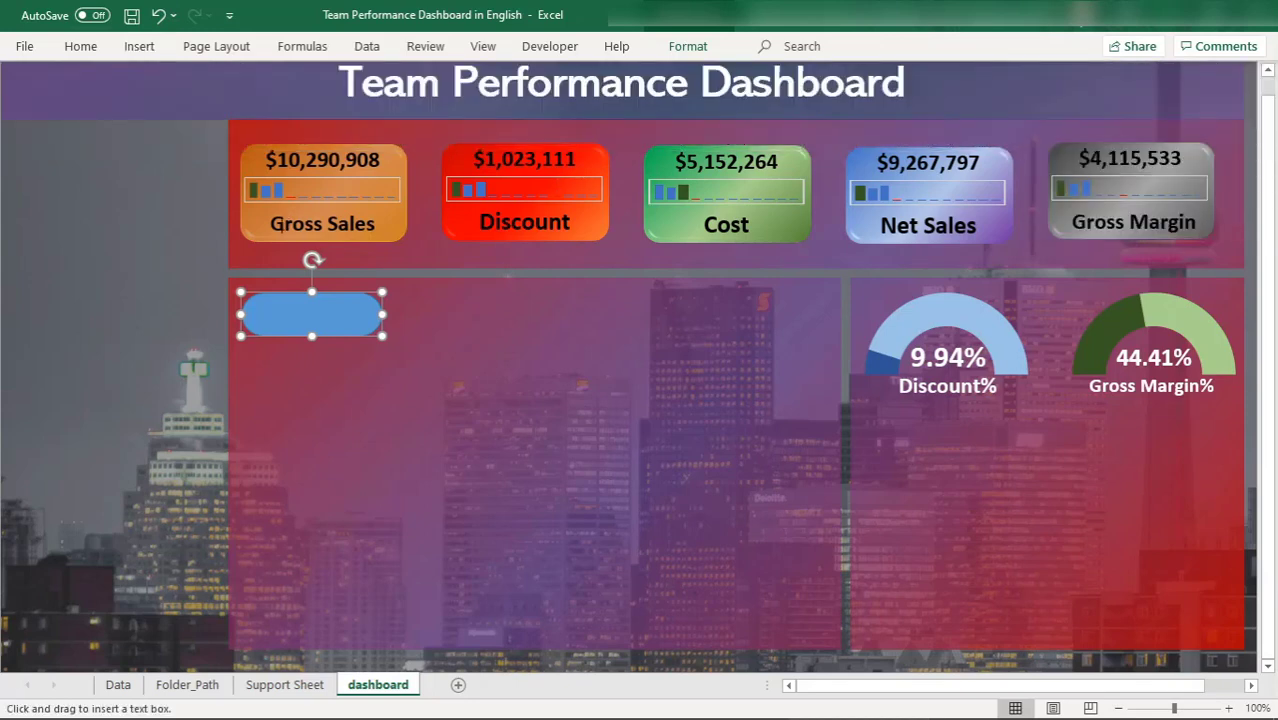
left_click_drag(141, 196, 157, 218)
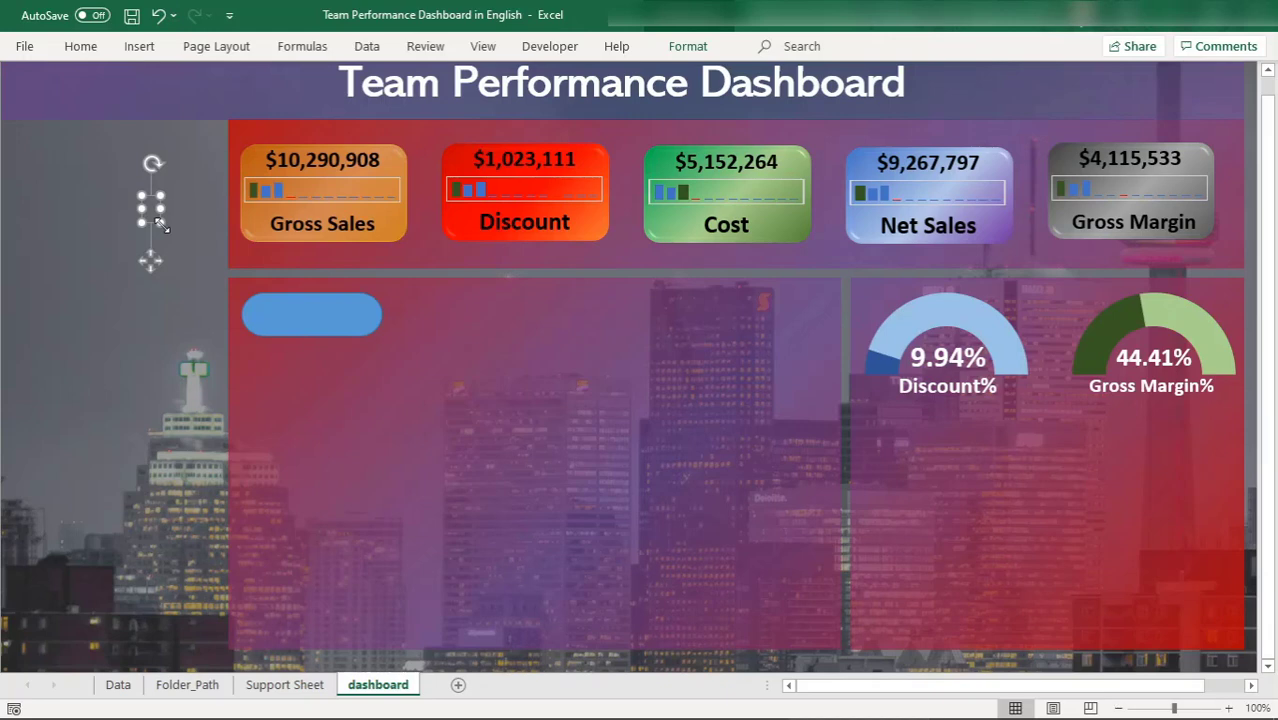
- Copy the Gross Sales label's text box from inside the first card group
left_click(325, 222)
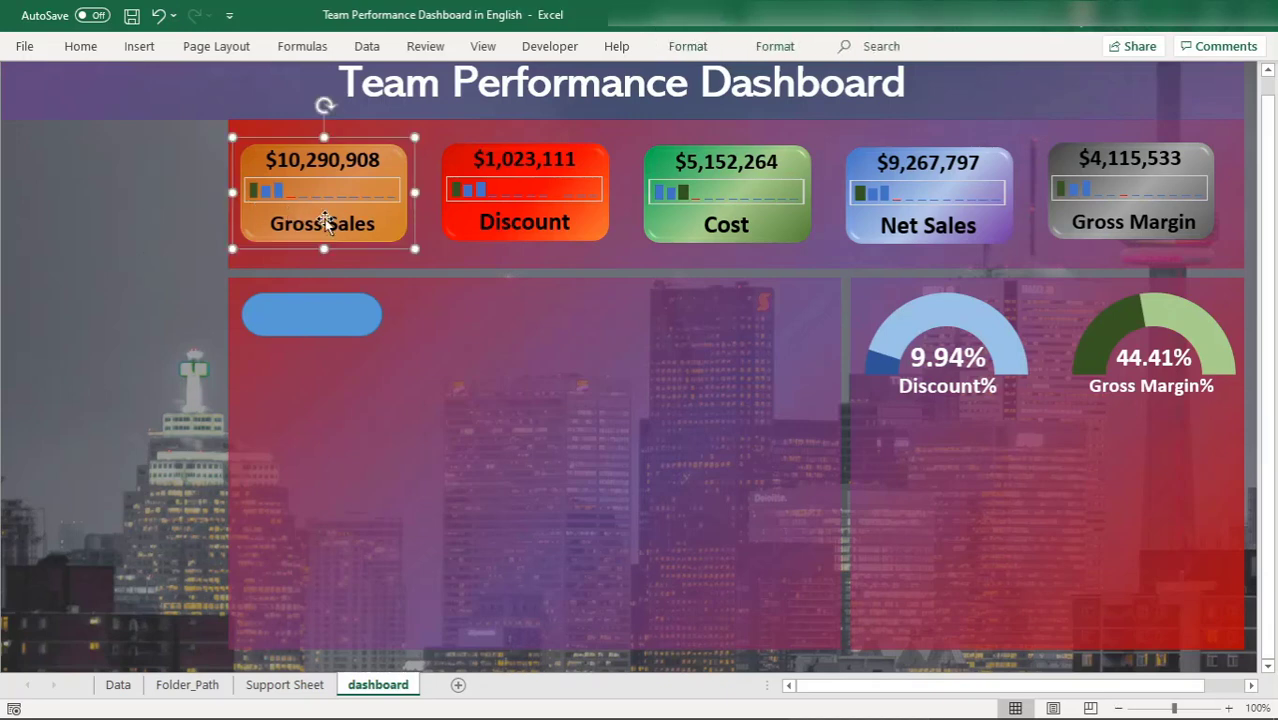
left_click(320, 230)
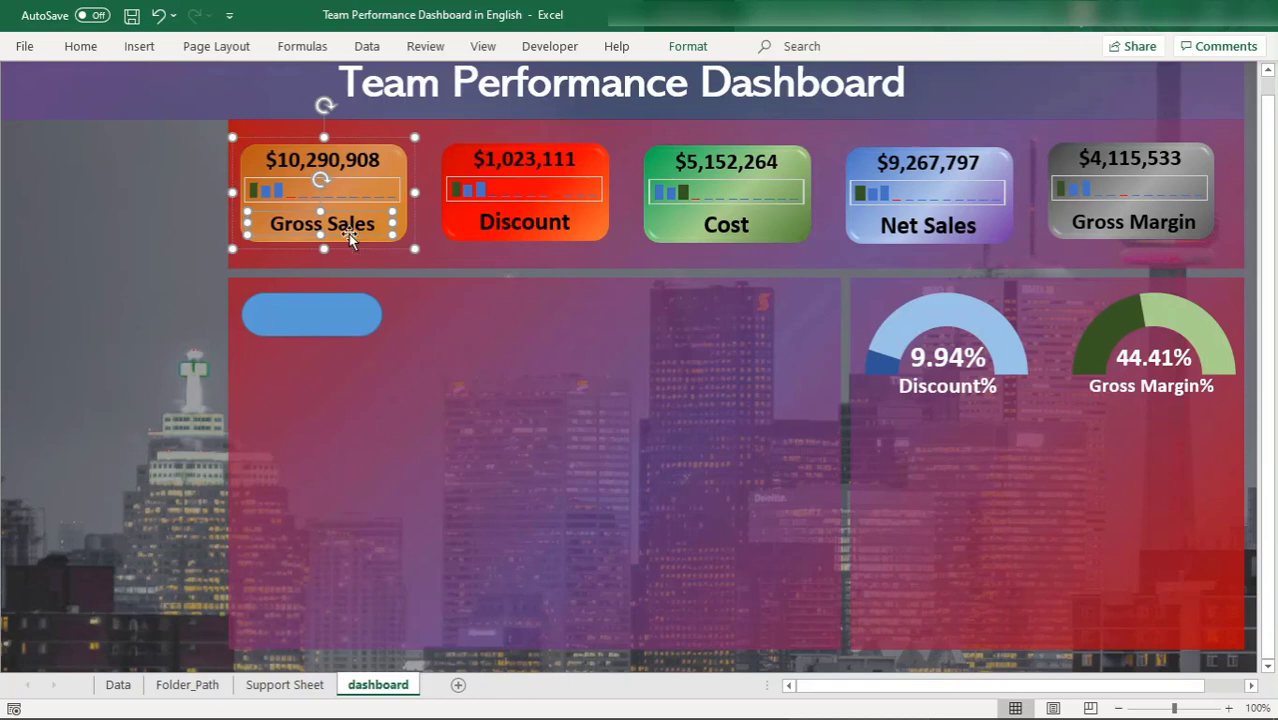
left_click_drag(348, 234, 363, 233)
key("ctrl+x")
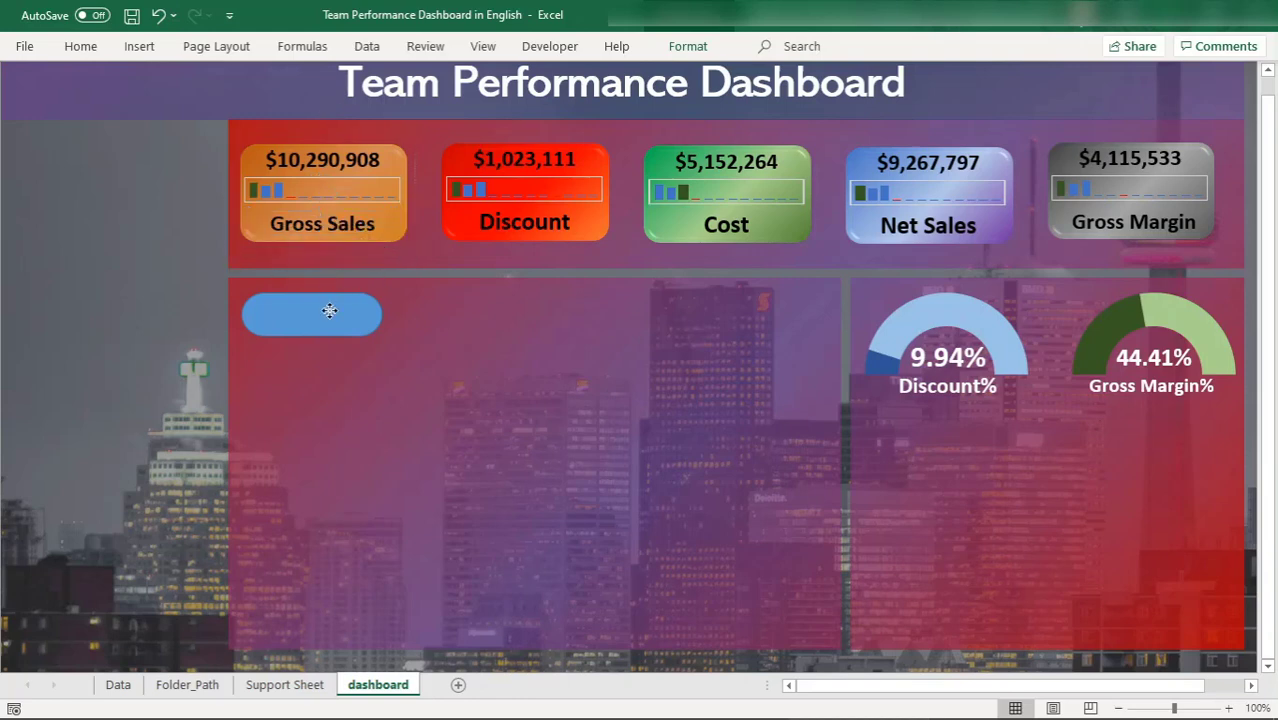
- Try pasting the copied label while its card group is selected, and undo the pasted labels
key("ctrl+v")
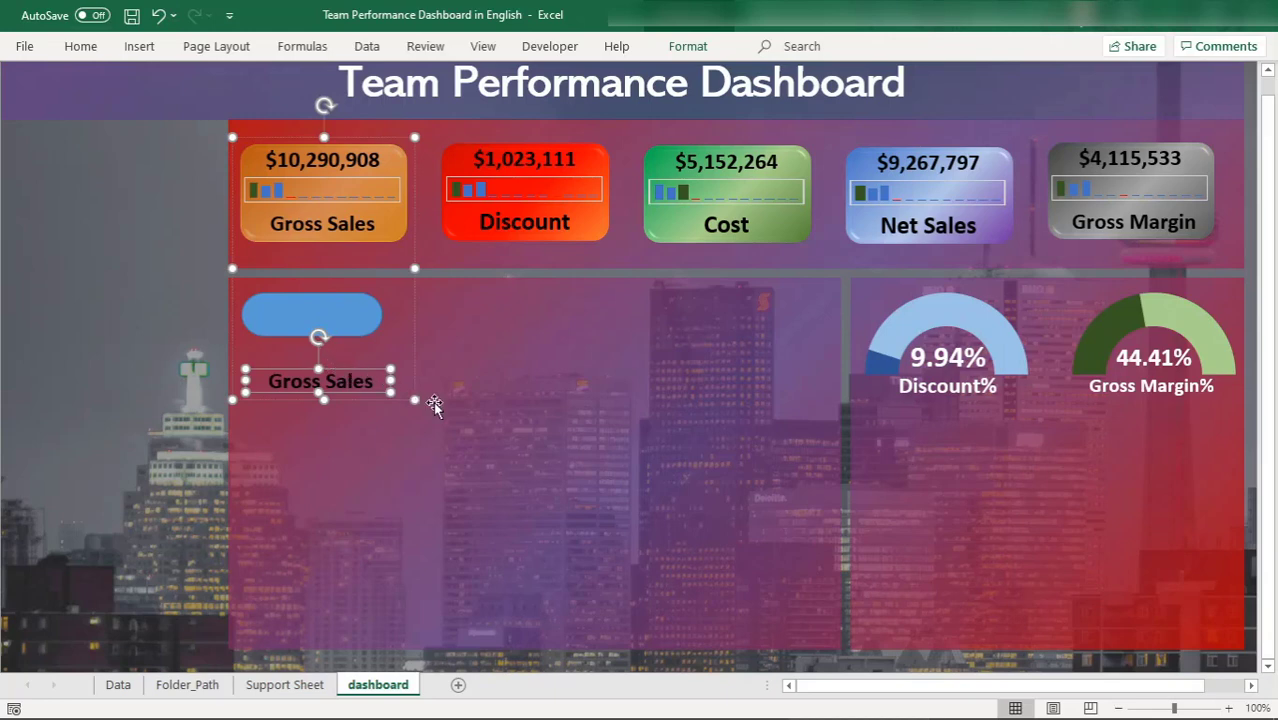
key("ctrl+z")
key("ctrl+z")
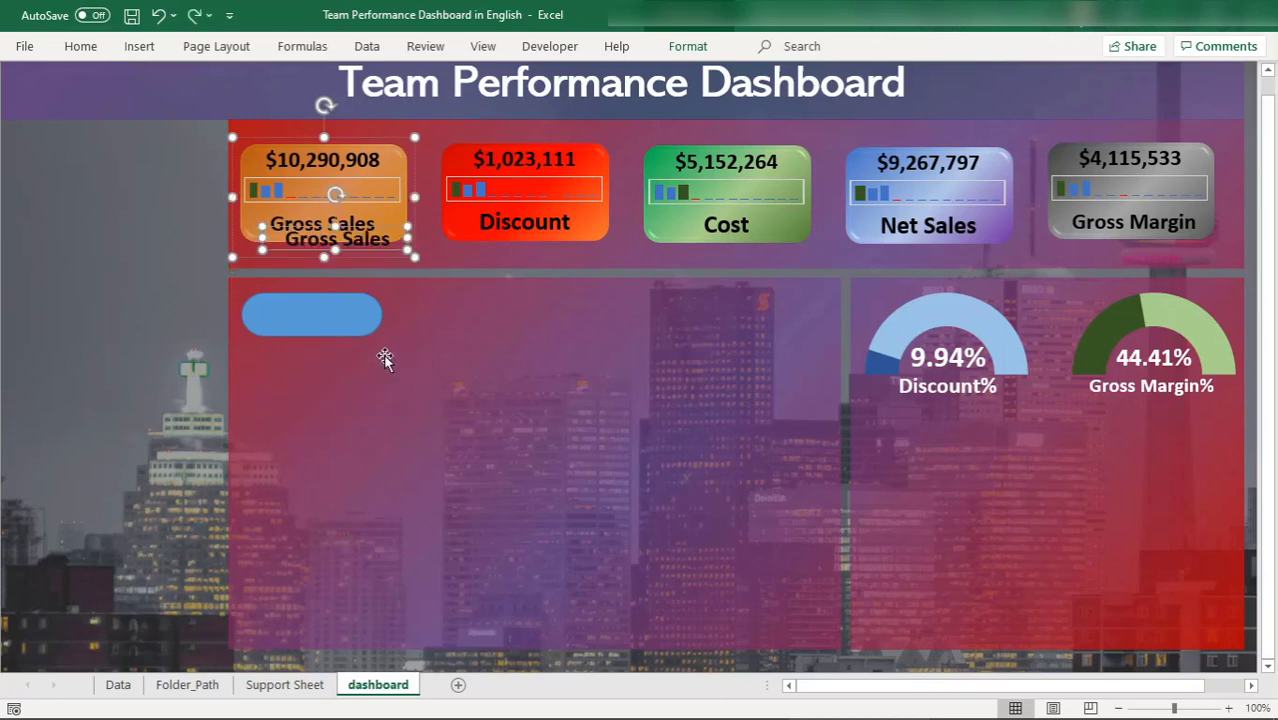
key("ctrl+z")
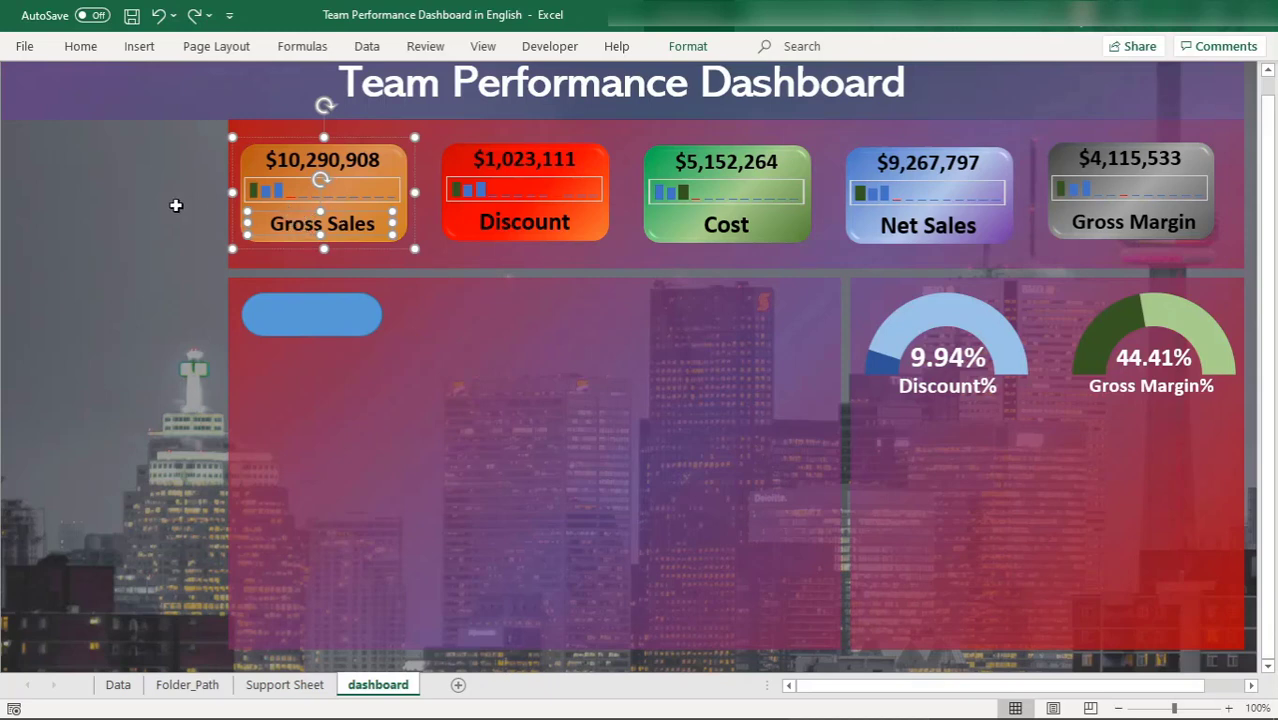
- Paste the Gross Sales label outside the card group and move it onto the blue pill shape
left_click(95, 222)
key("ctrl+v")
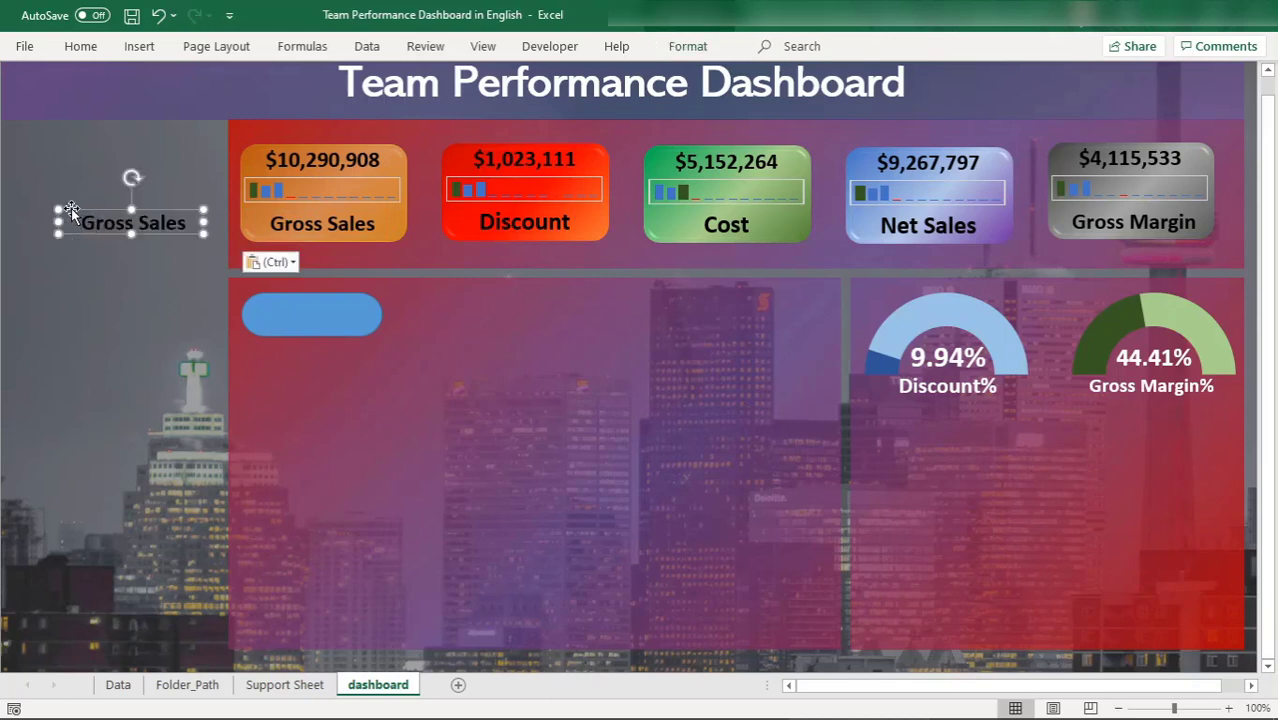
left_click(88, 204)
left_click(105, 218)
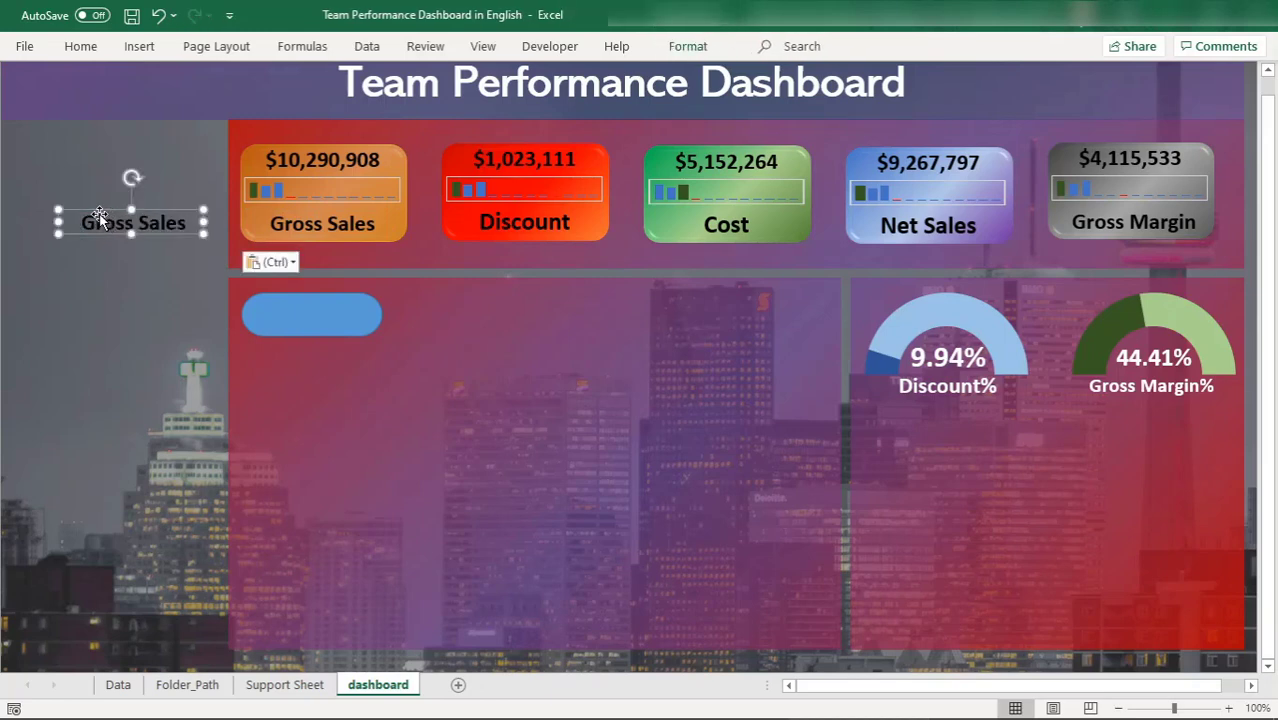
left_click_drag(105, 218, 268, 300)
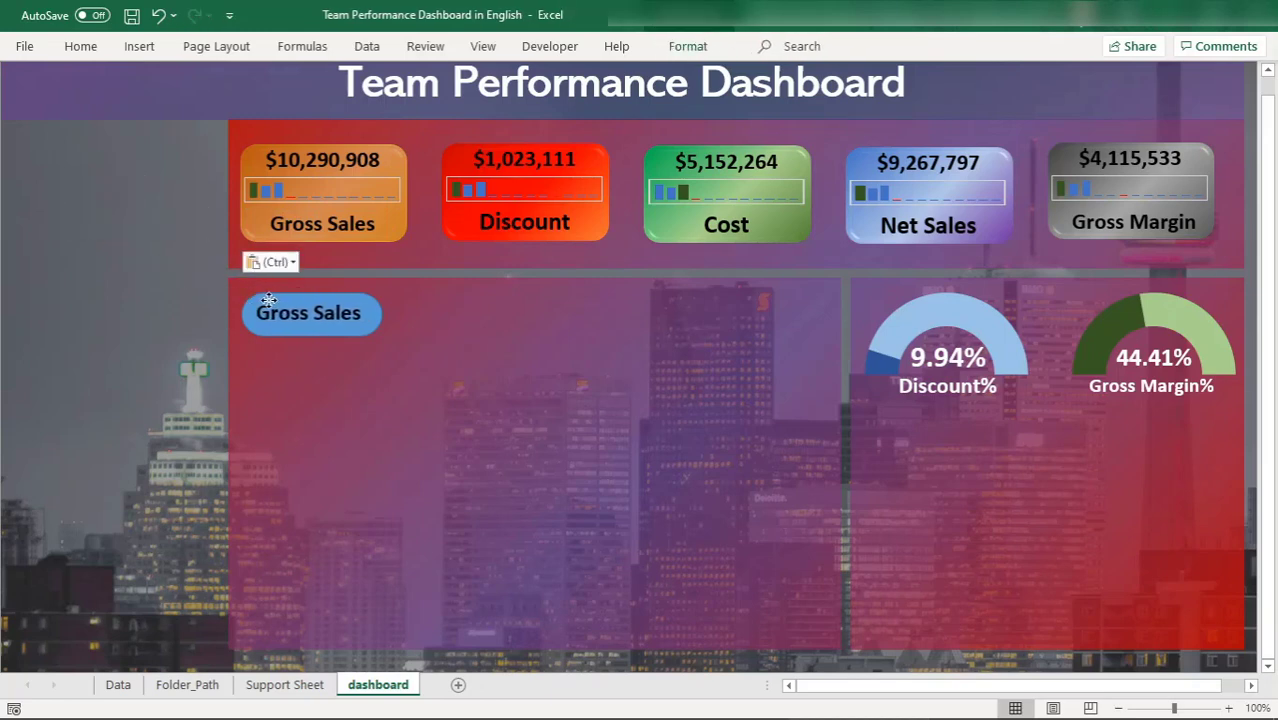
- Replace the text of the label on the blue pill shape with "Gross Margin%"
left_click(270, 302)
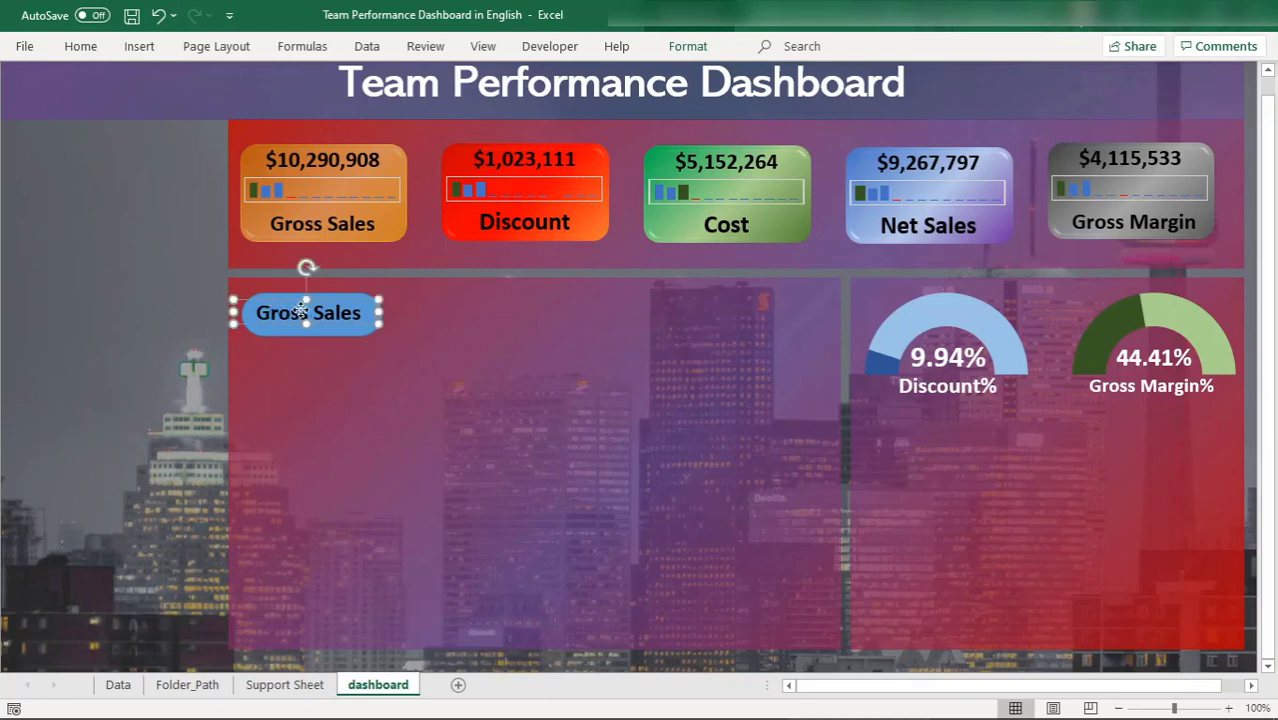
triple_click(305, 310)
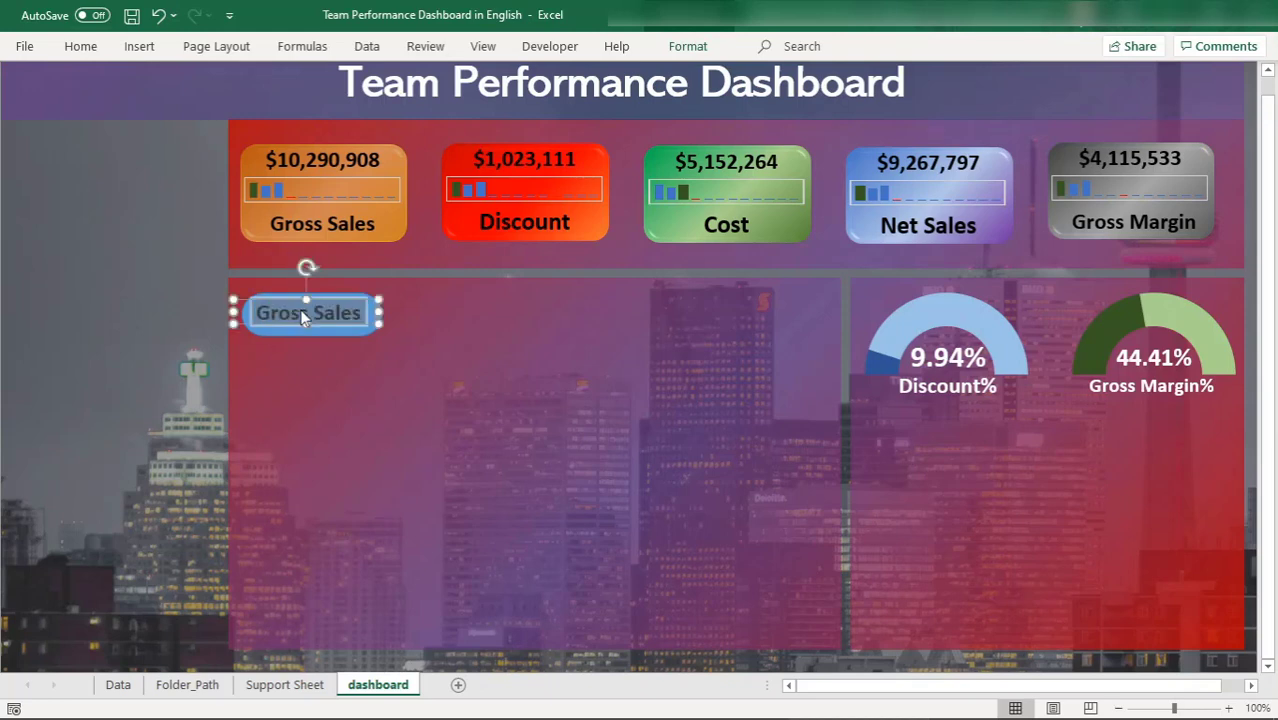
type("Gross")
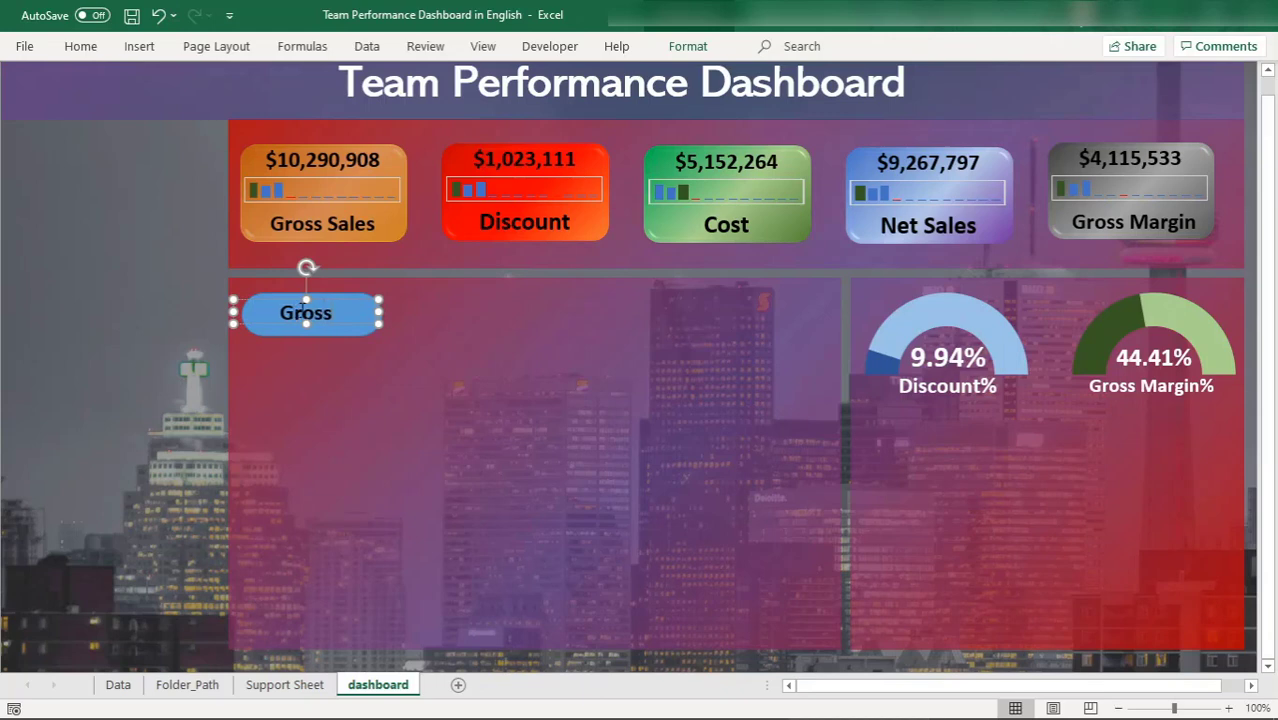
type(" Margin%")
key("BackSpace")
key("BackSpace")
key("BackSpace")
key("BackSpace")
key("BackSpace")
key("BackSpace")
key("BackSpace")
key("BackSpace")
- Widen the blue pill shape and its text box to fit the whole heading on one line
left_click(274, 296)
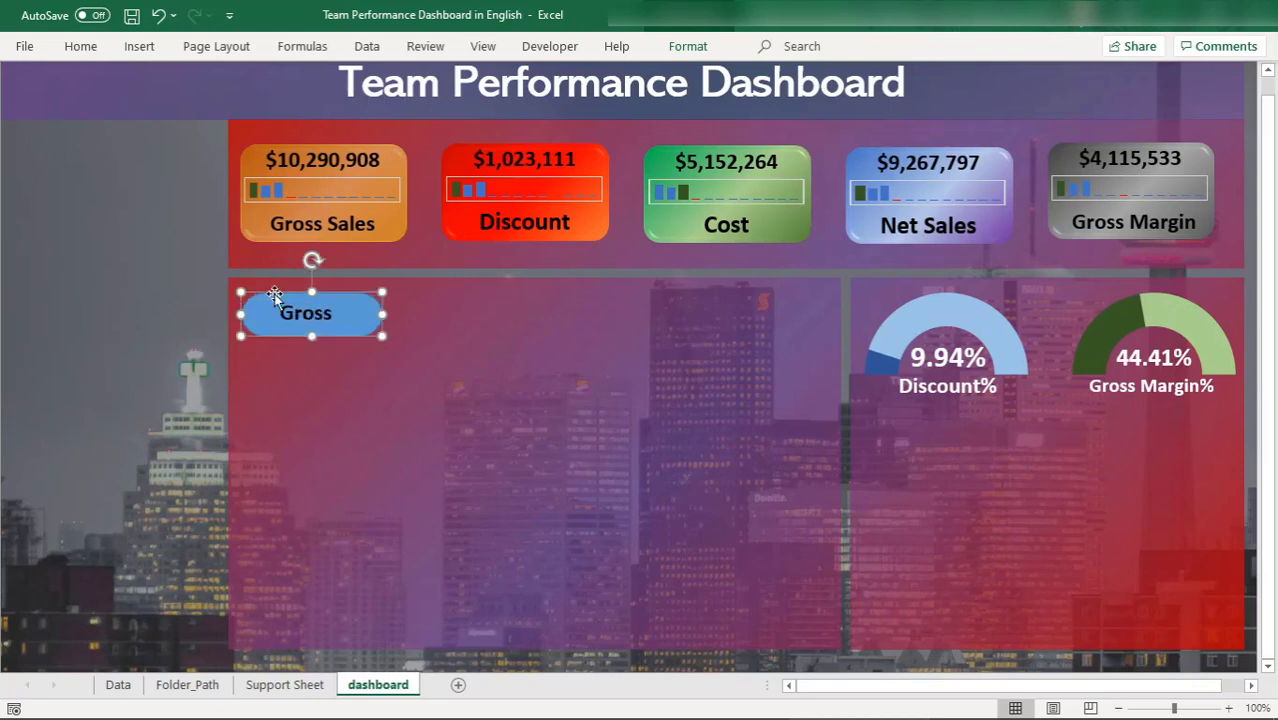
mouse_move(379, 313)
left_mouse_down()
mouse_move(408, 317)
mouse_move(394, 312)
left_mouse_up()
left_click(303, 314)
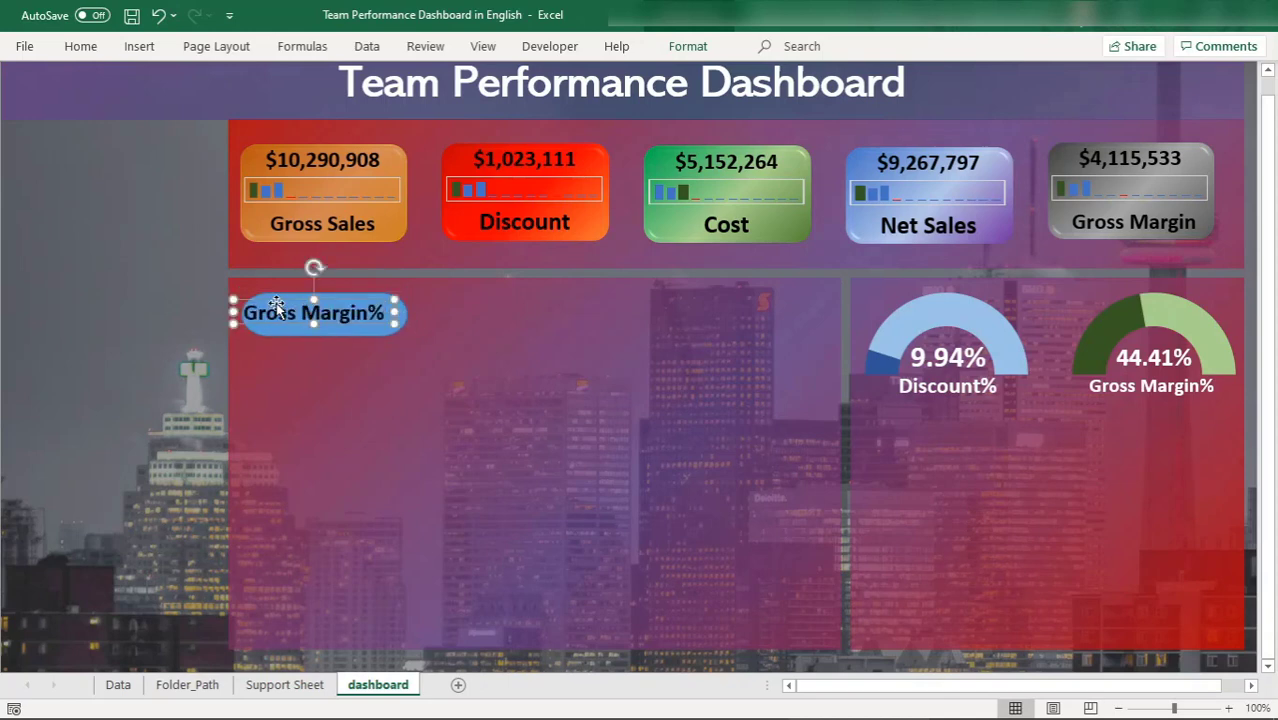
- Center the Gross Margin% text box on the blue pill and reduce the pill's height to fit the heading
left_click_drag(281, 303, 289, 303)
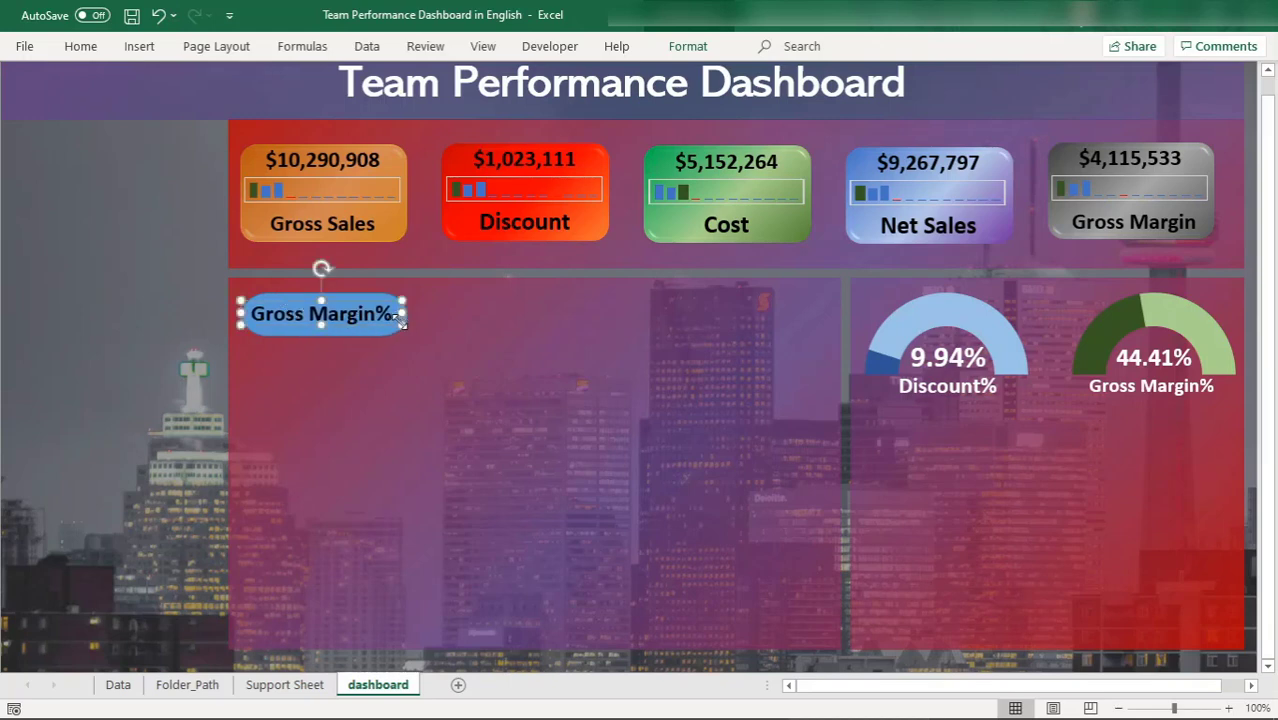
left_click_drag(400, 324, 407, 331)
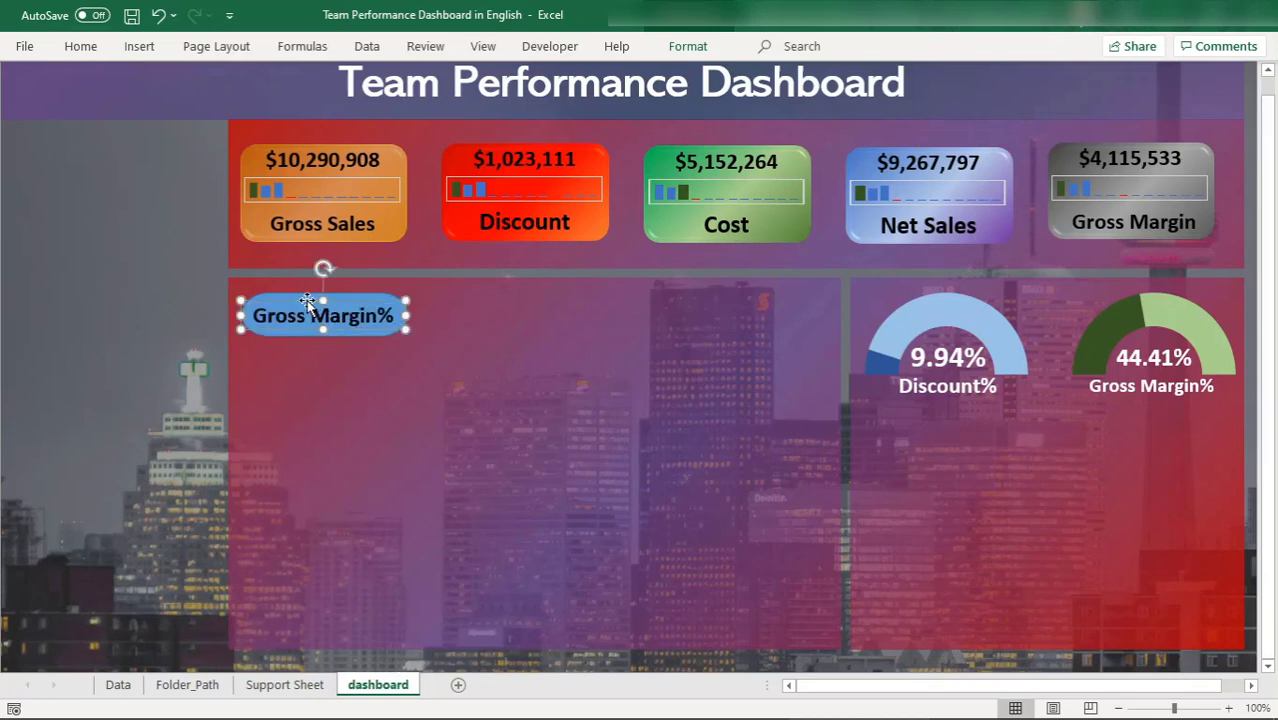
left_click_drag(303, 301, 331, 331)
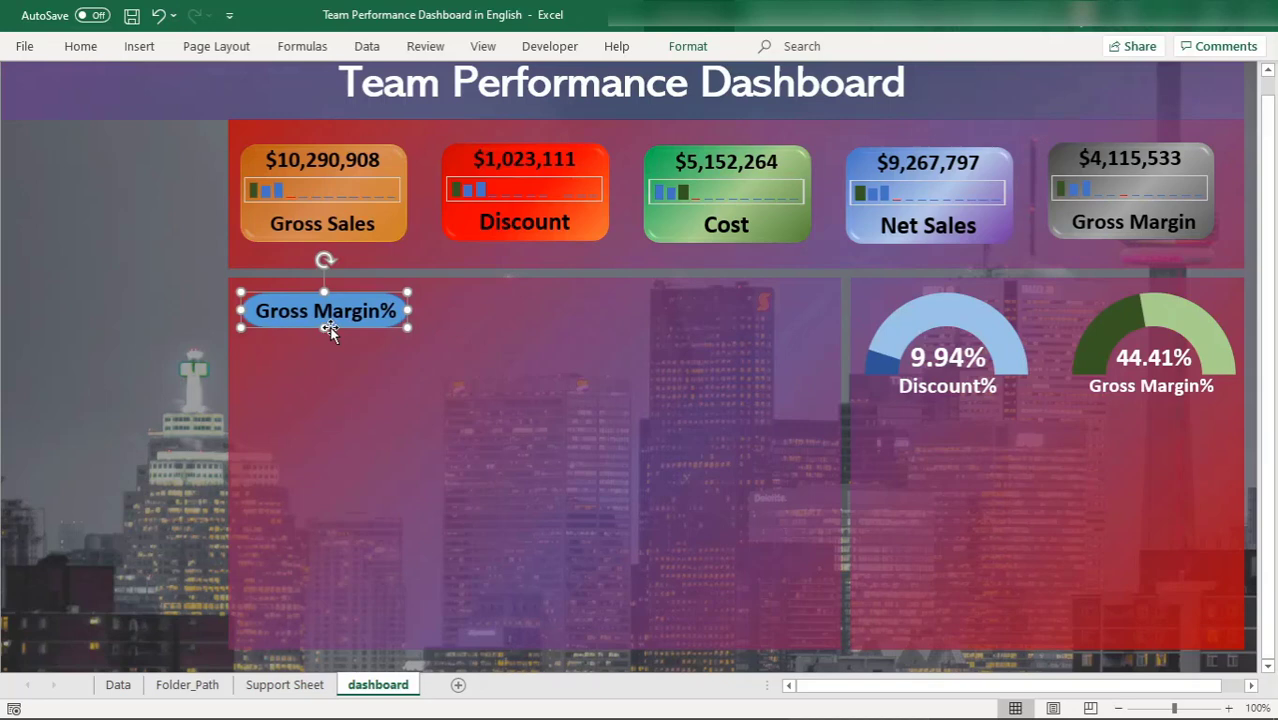
left_click(253, 305)
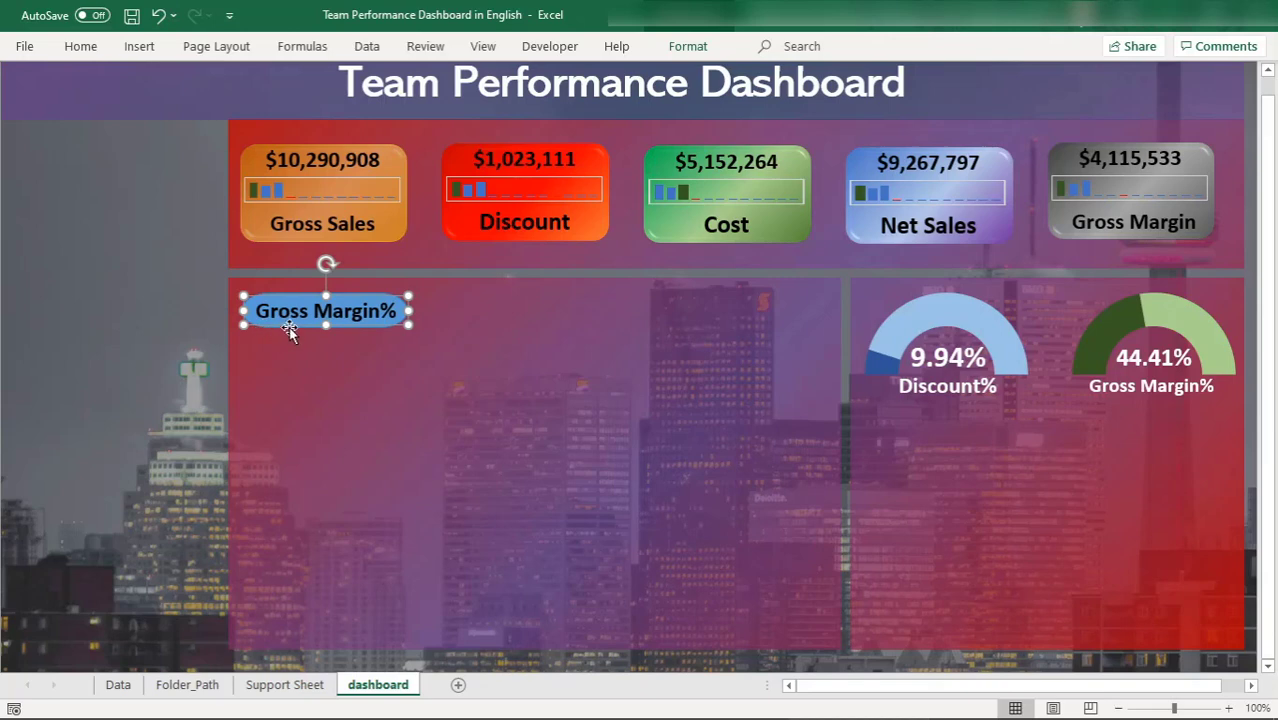
left_click(388, 351)
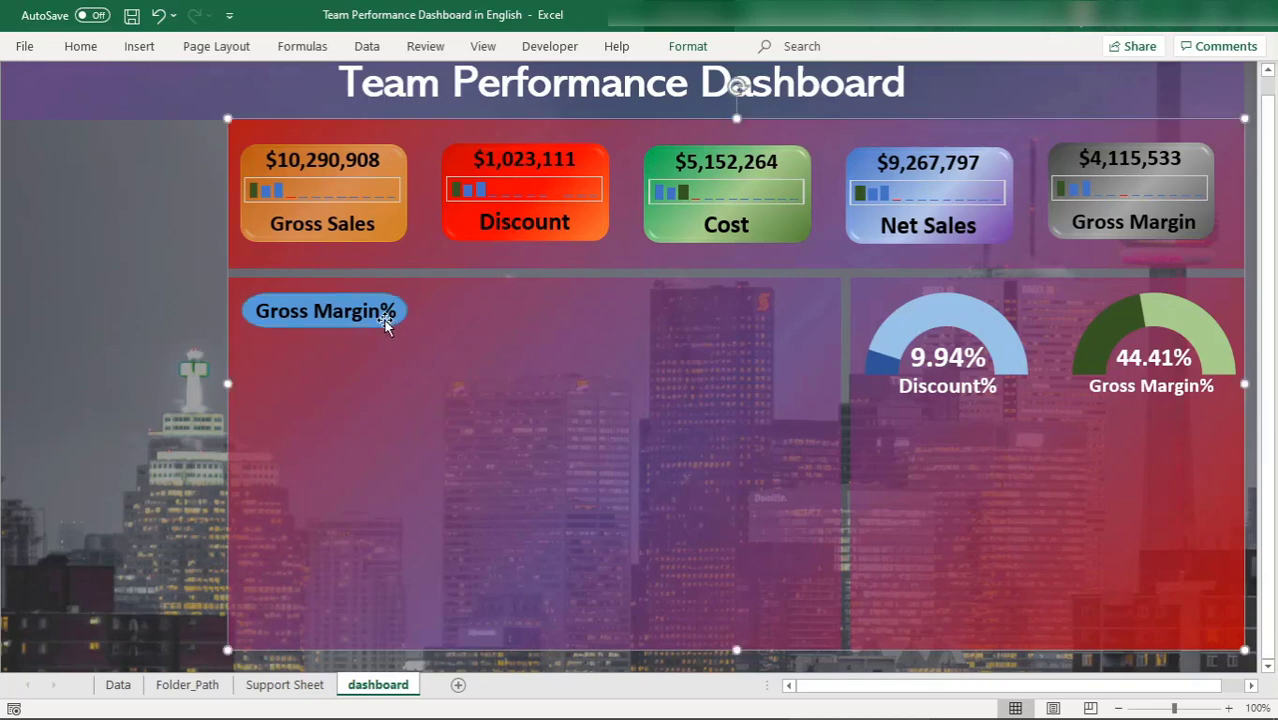
left_click(390, 320)
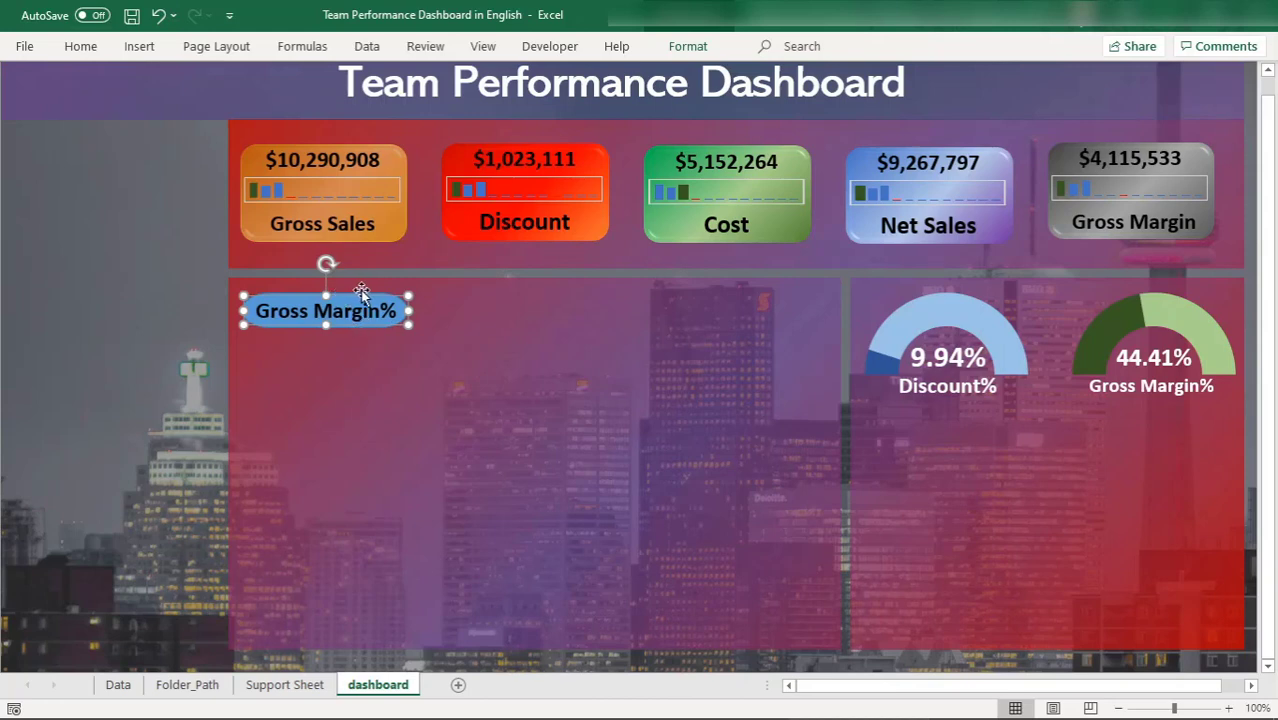
- Shift the Gross Margin% text box slightly down to reach the pill behind it, and give the pill a gradient fill
left_click(368, 291)
left_click(362, 300)
left_click_drag(268, 293, 274, 306)
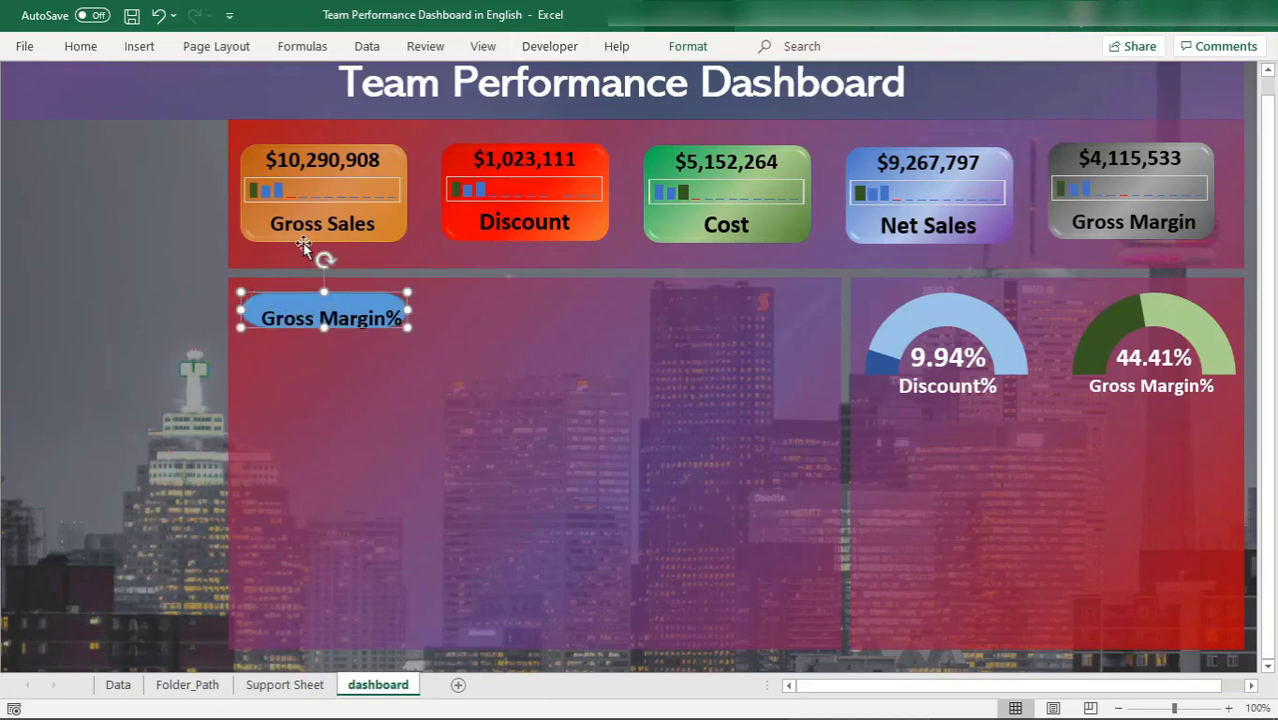
right_click(258, 300)
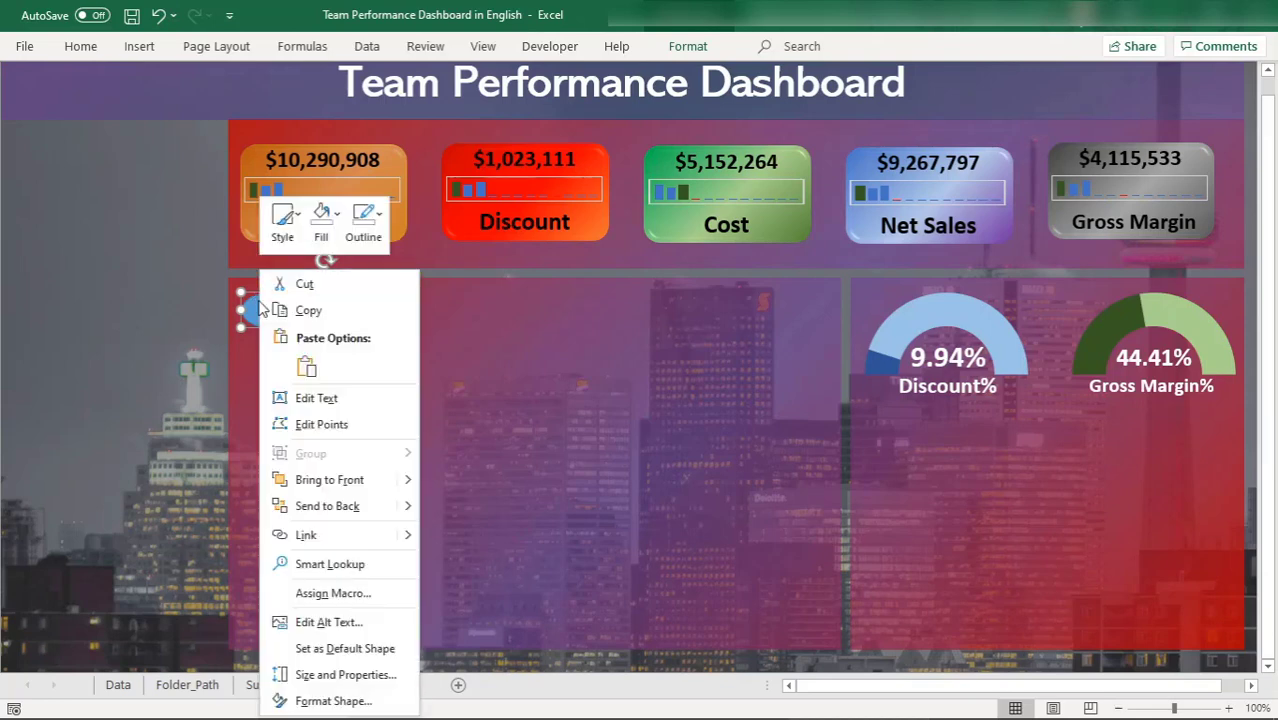
left_click(322, 700)
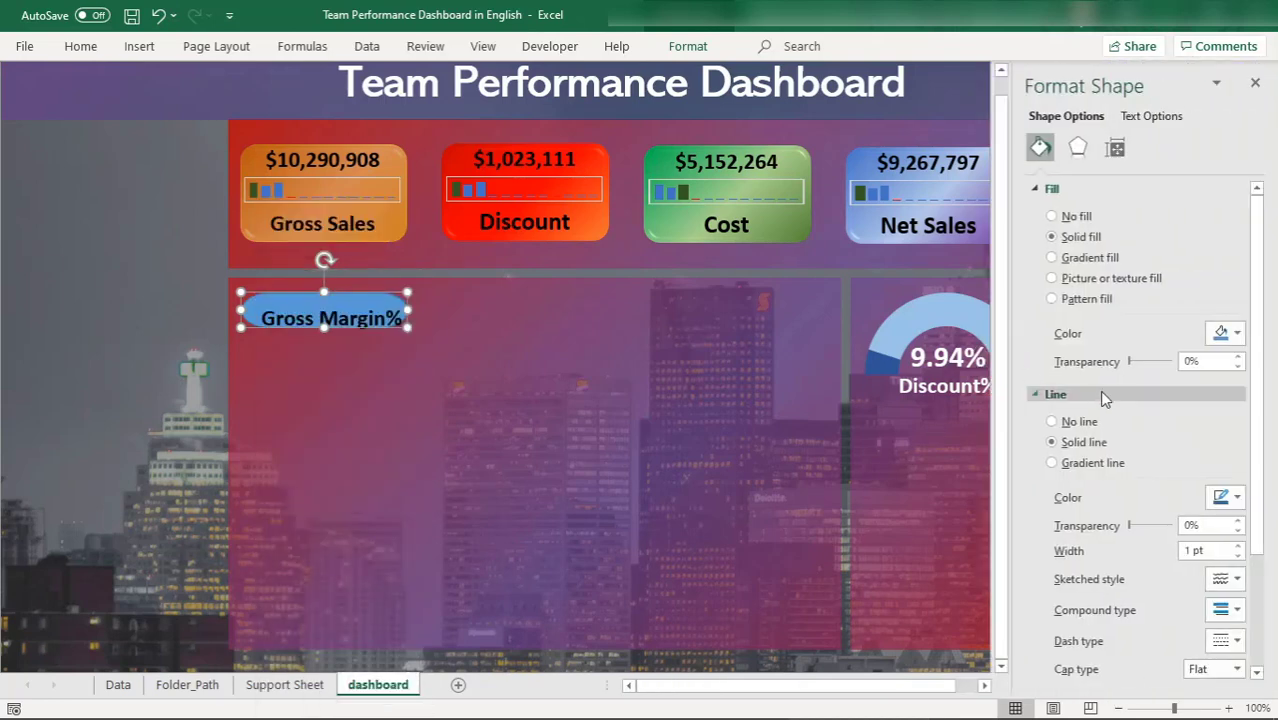
left_click(1064, 262)
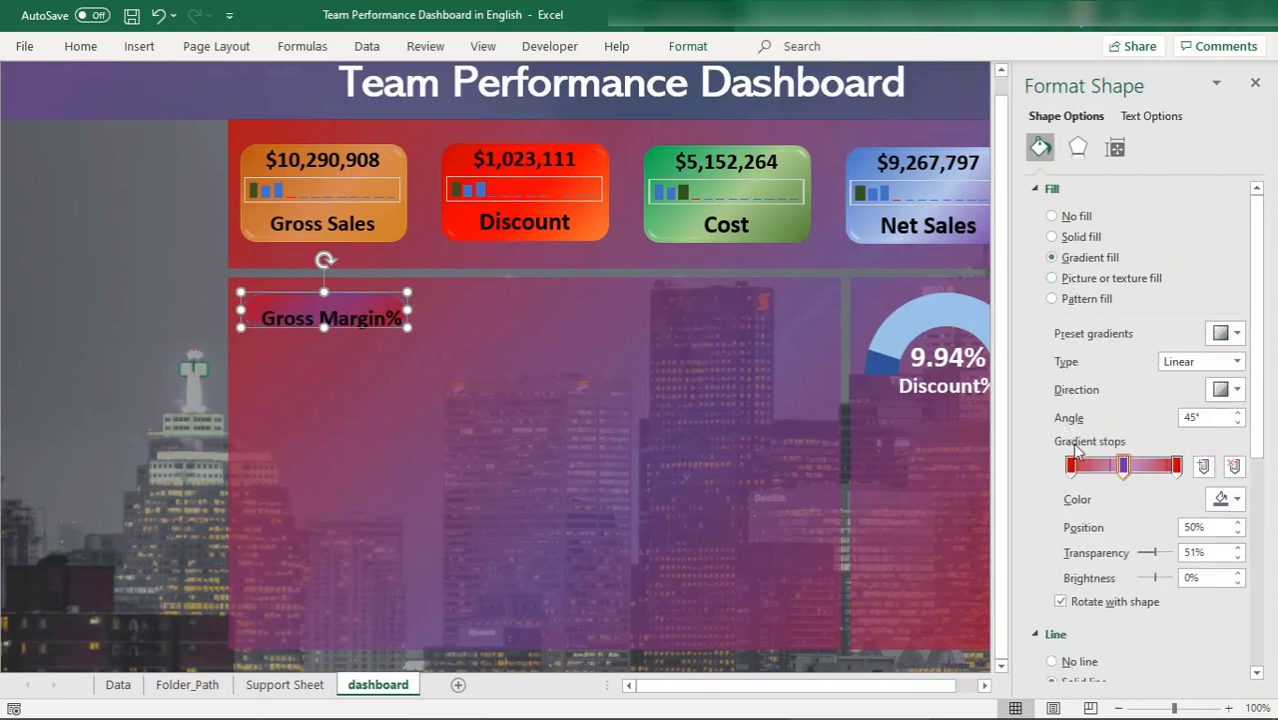
- Recolor the pill's middle and first gradient stops dark blue, each at -50% brightness
left_click(1226, 499)
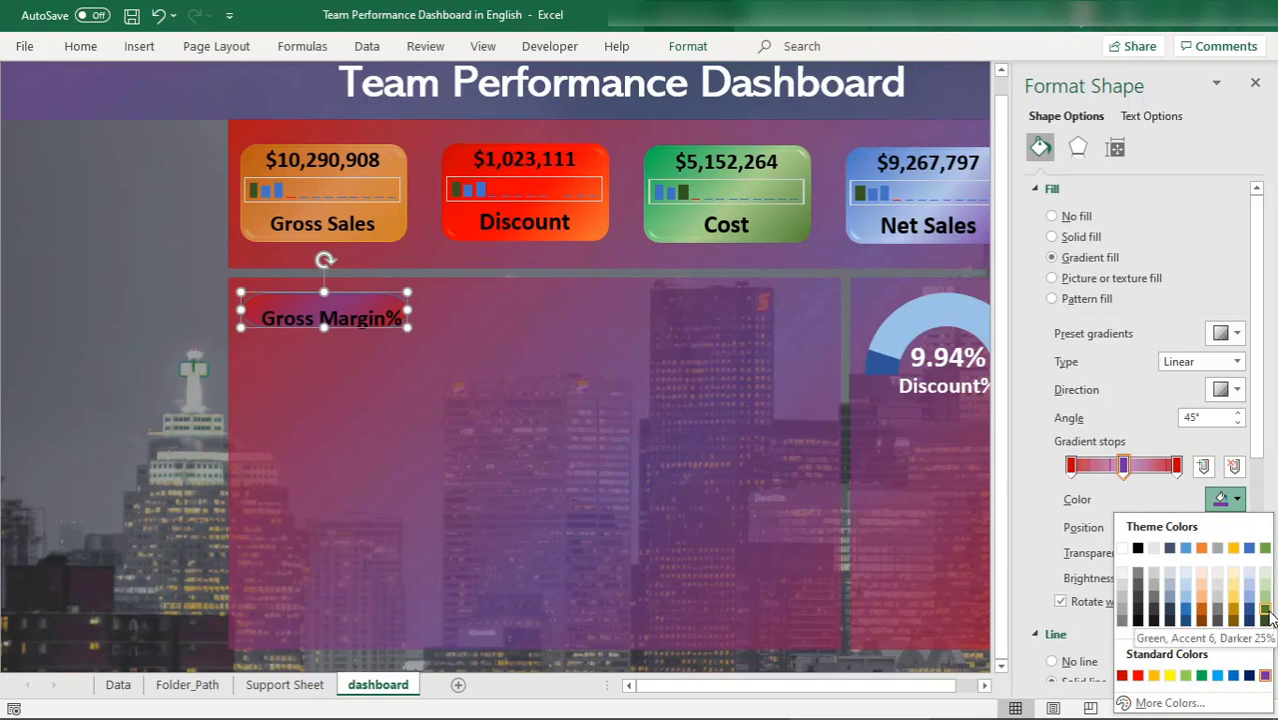
left_click(1186, 620)
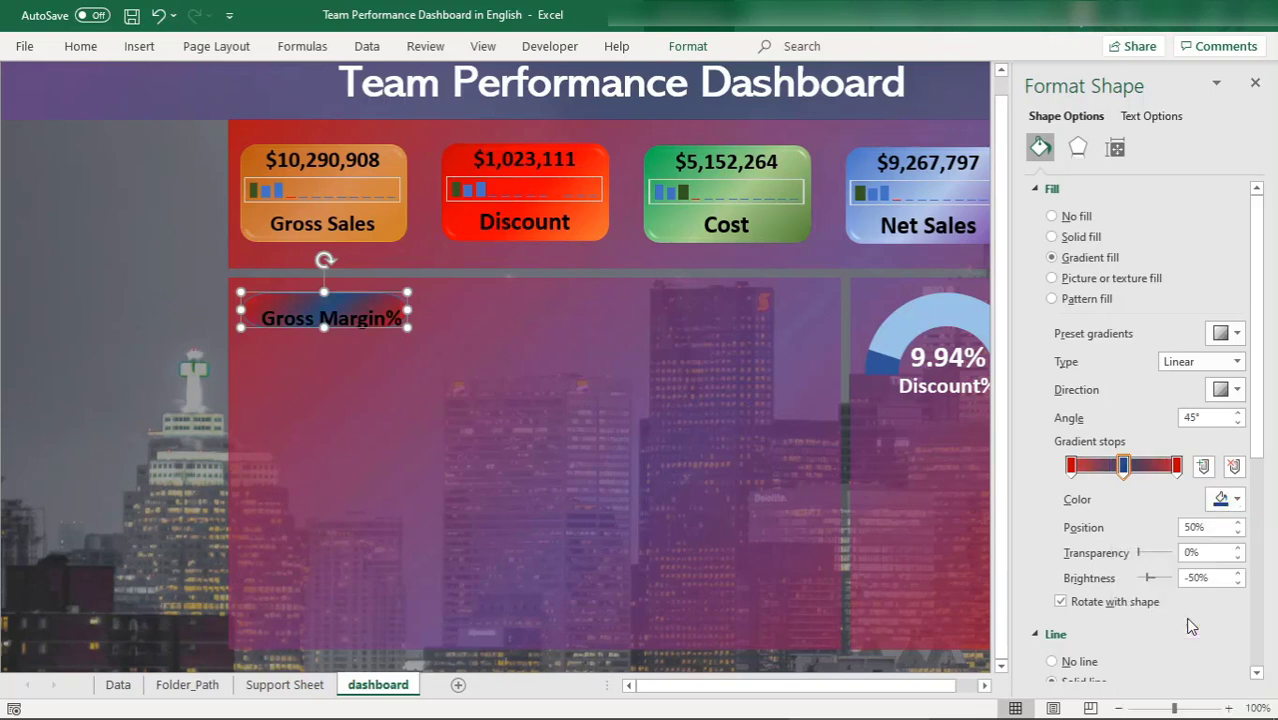
left_click(1071, 466)
left_click(1221, 503)
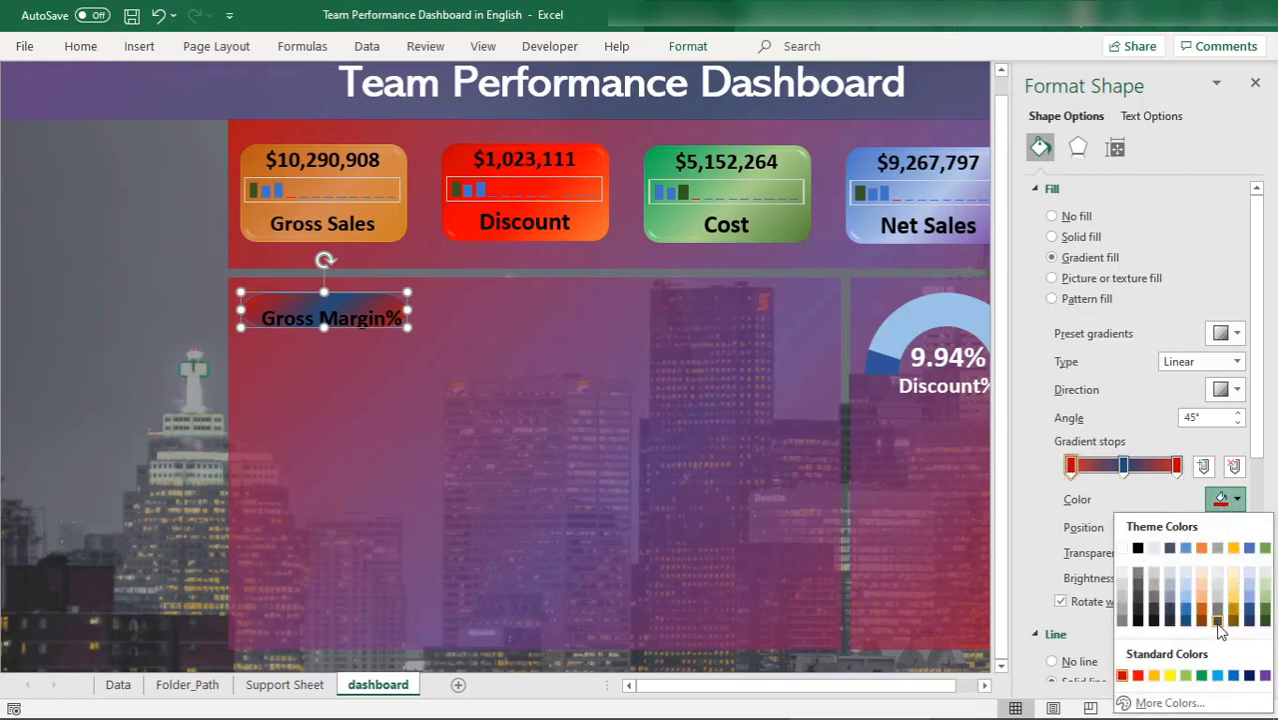
left_click(1249, 621)
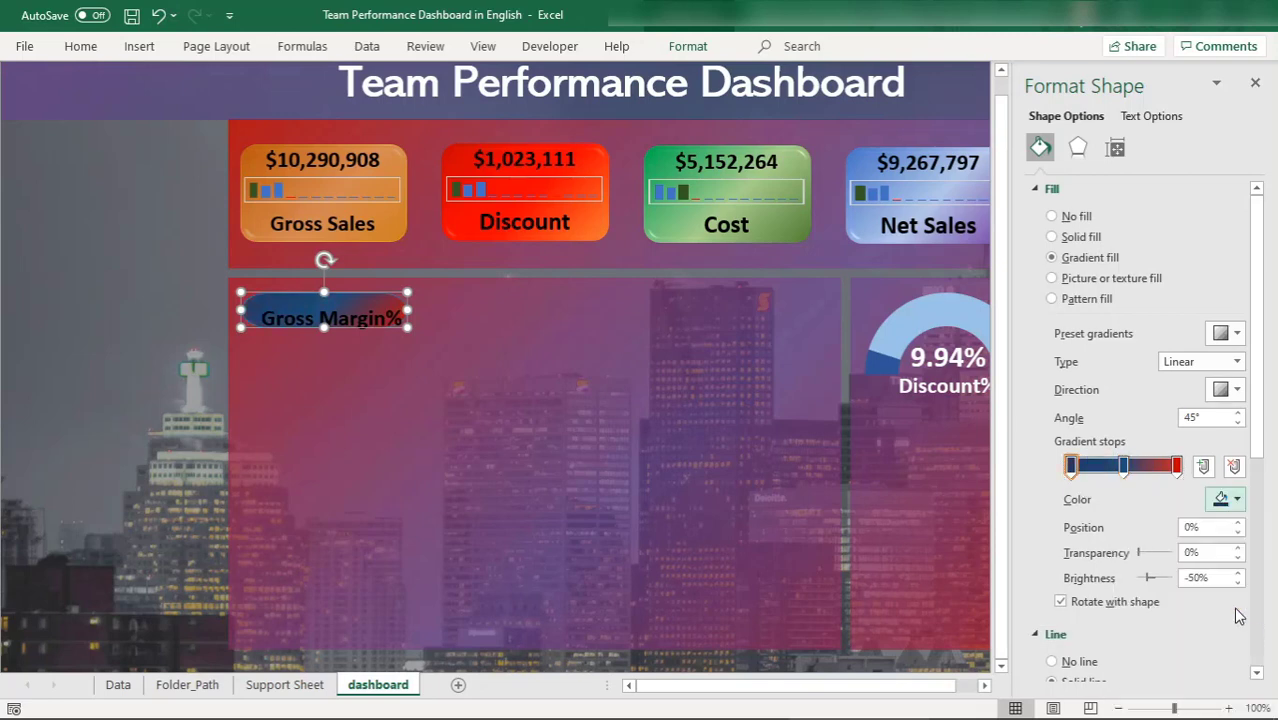
- Rearrange the pill's gradient stops so red sits at 57% between the dark blue stops at 0% and 100%
left_click(1177, 466)
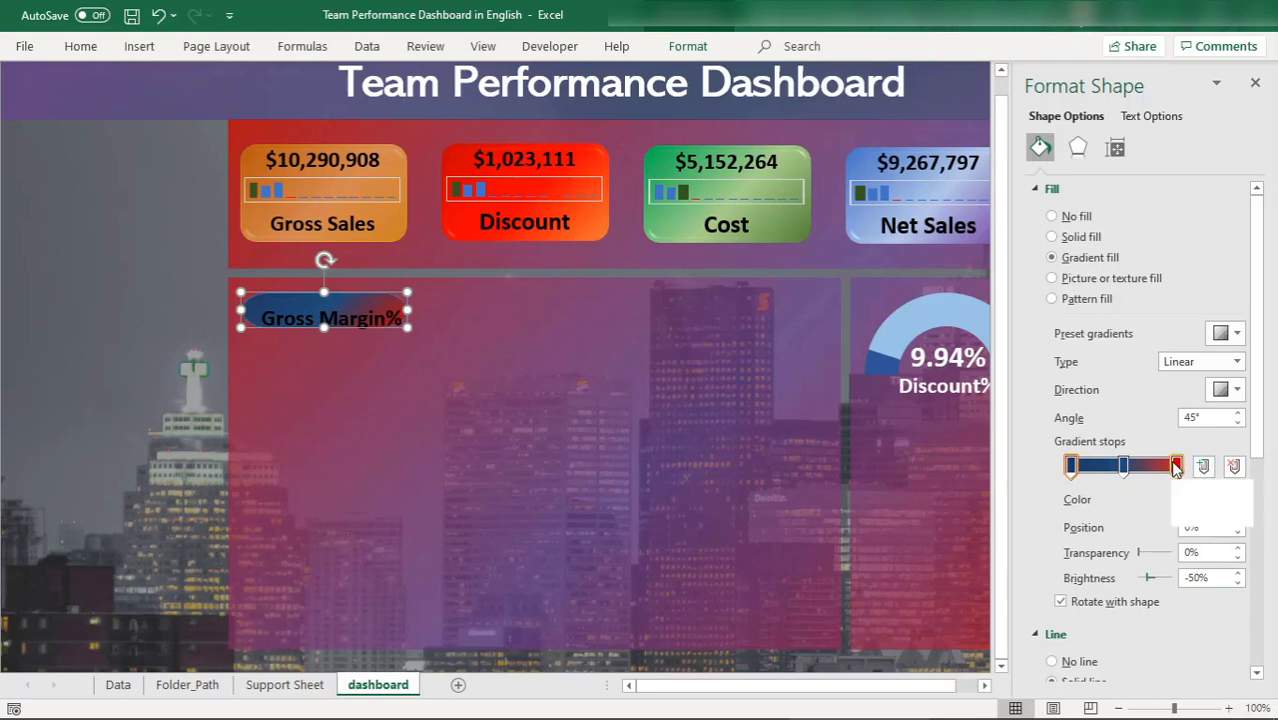
left_click(1224, 499)
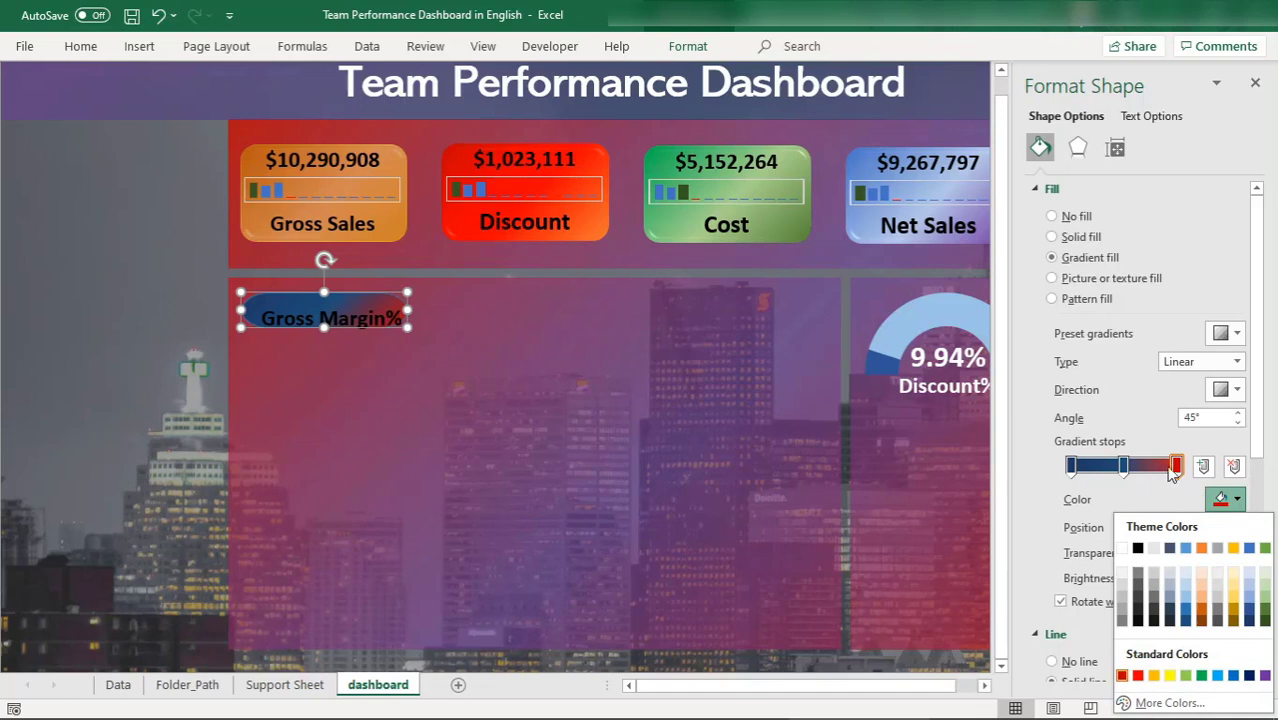
left_click_drag(1177, 468, 1136, 479)
left_click(1116, 467)
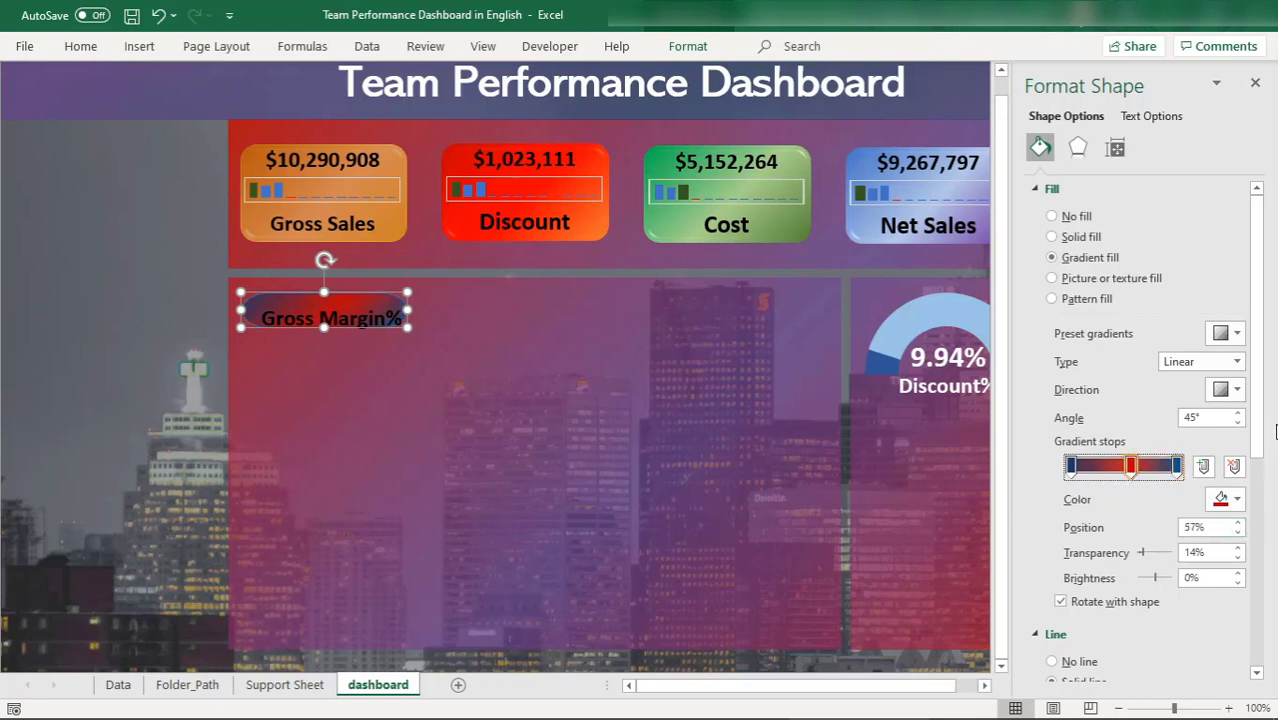
- Set the gradient stops' transparency to 51% for red, 47% for the first dark blue and 32% for the last dark blue
left_click_drag(1263, 420, 1258, 476)
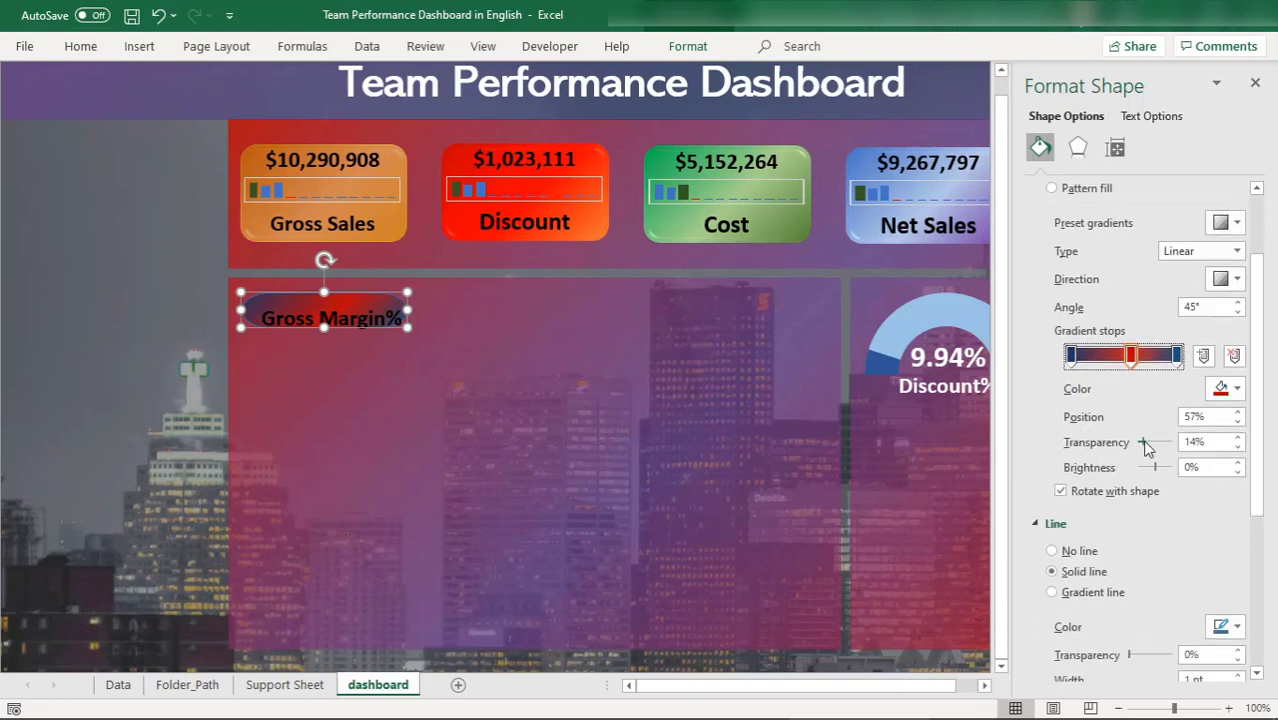
left_click_drag(1146, 448, 1160, 448)
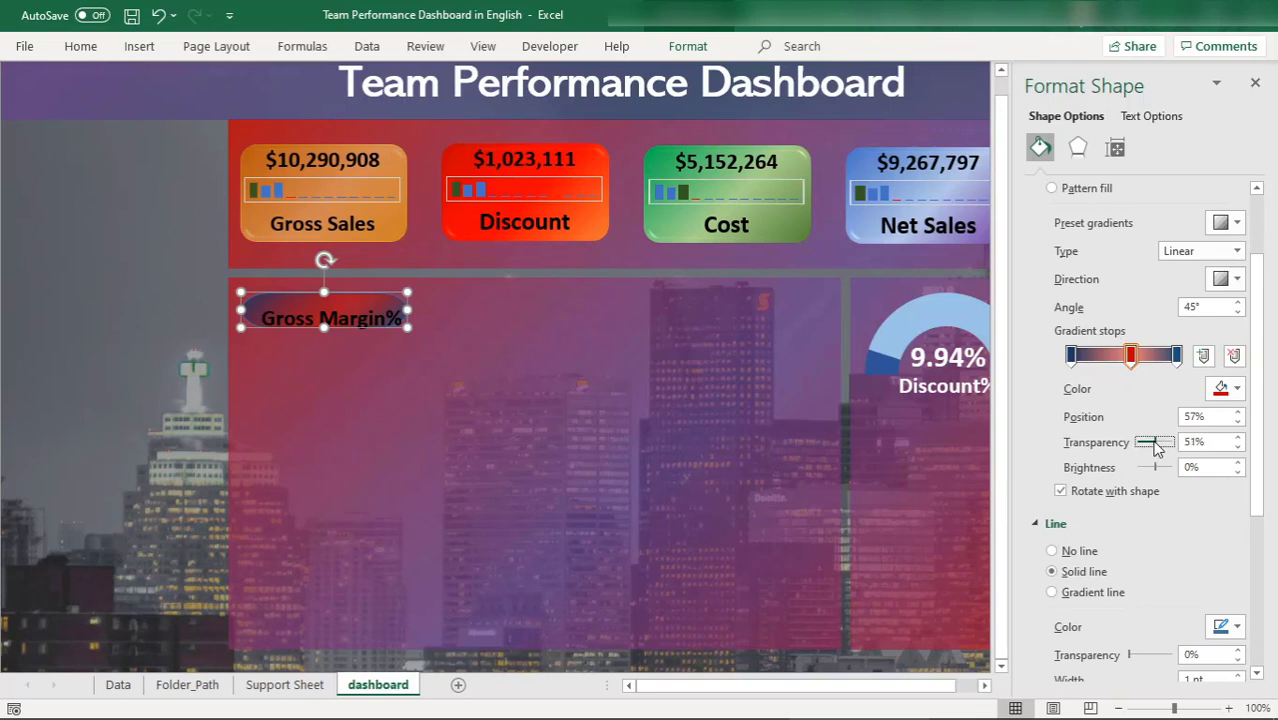
left_click(1070, 356)
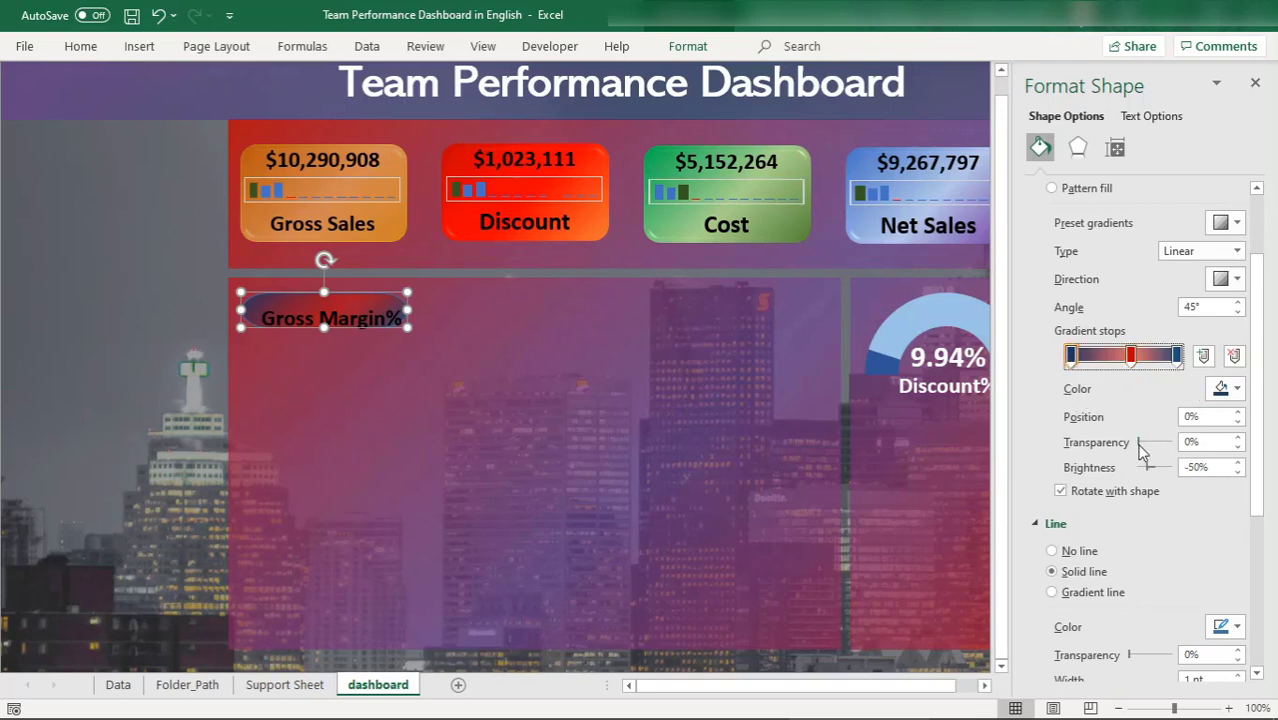
left_click_drag(1138, 444, 1152, 444)
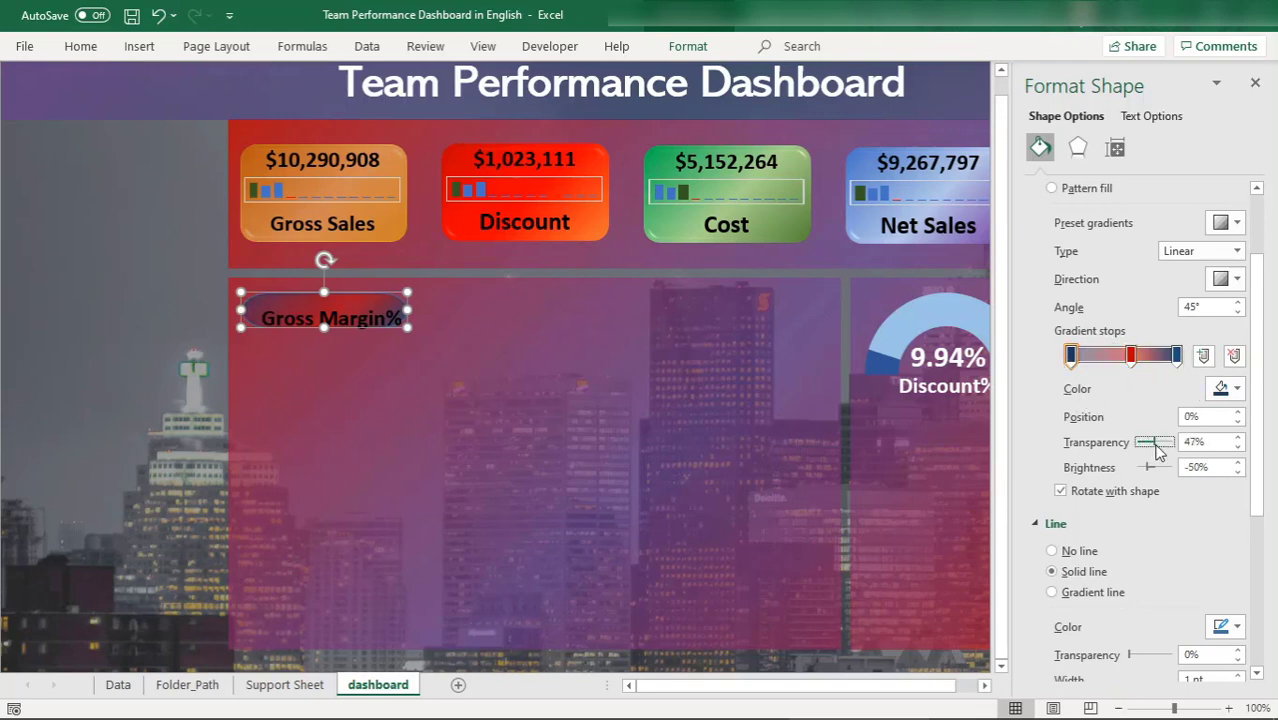
left_click(1177, 358)
left_click_drag(1135, 443, 1150, 447)
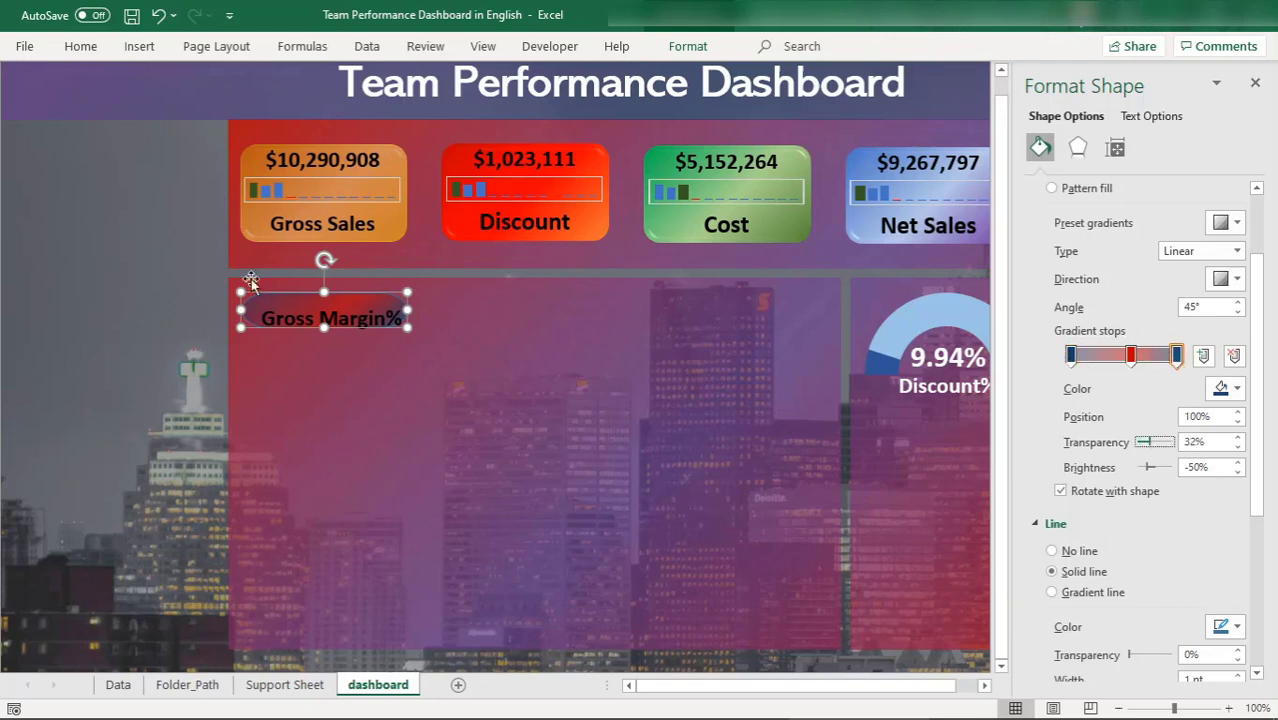
- Move the Gross Margin% text box back so the heading is centered on the gradient pill
left_click(286, 317)
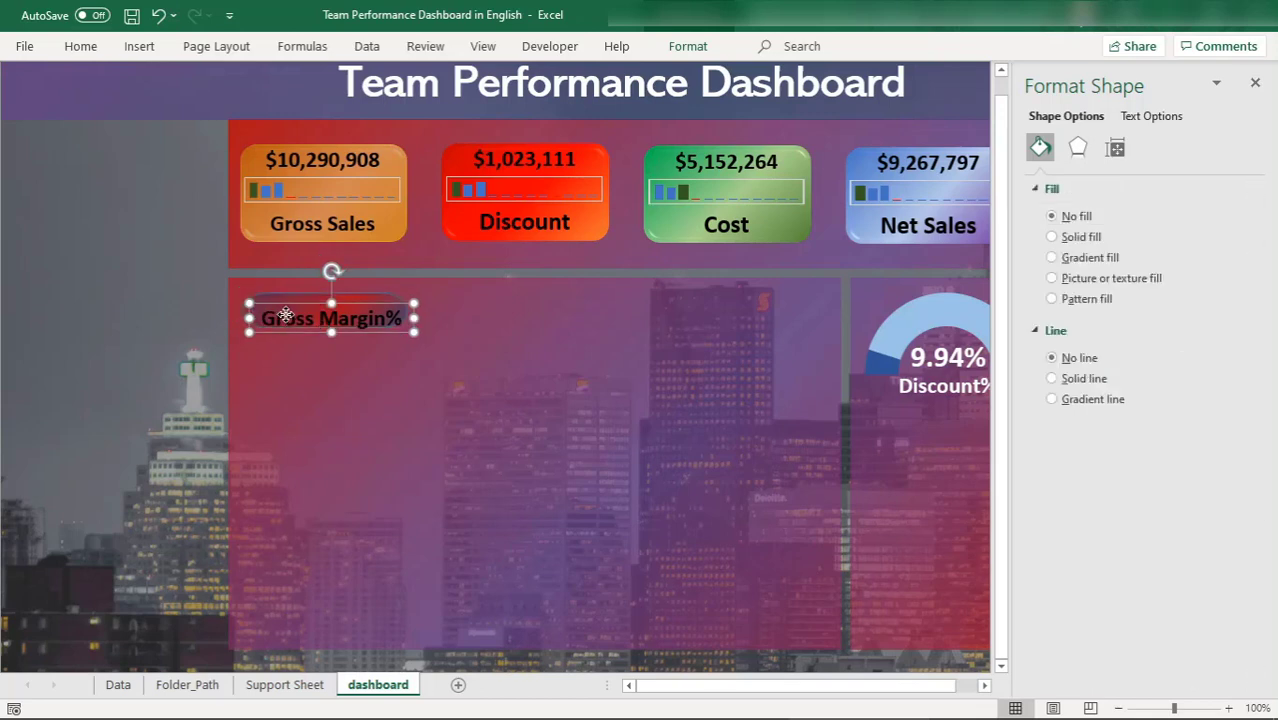
left_click_drag(286, 315, 277, 308)
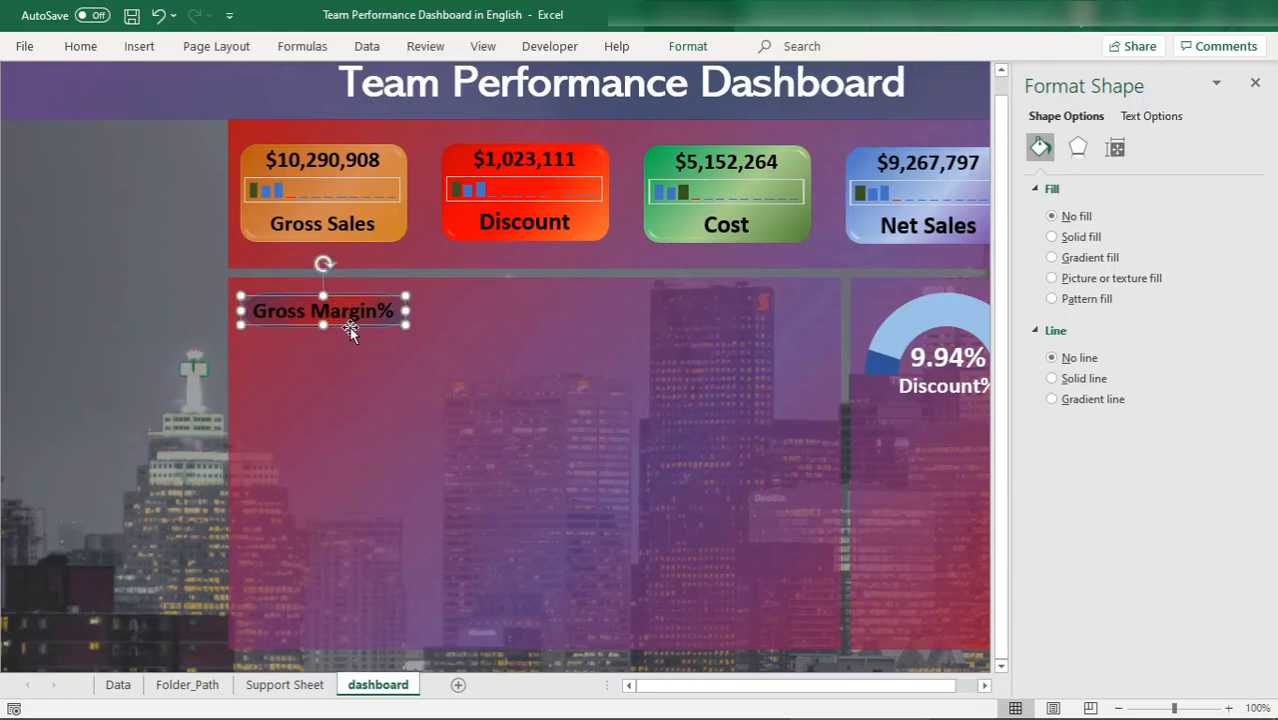
left_click(490, 344)
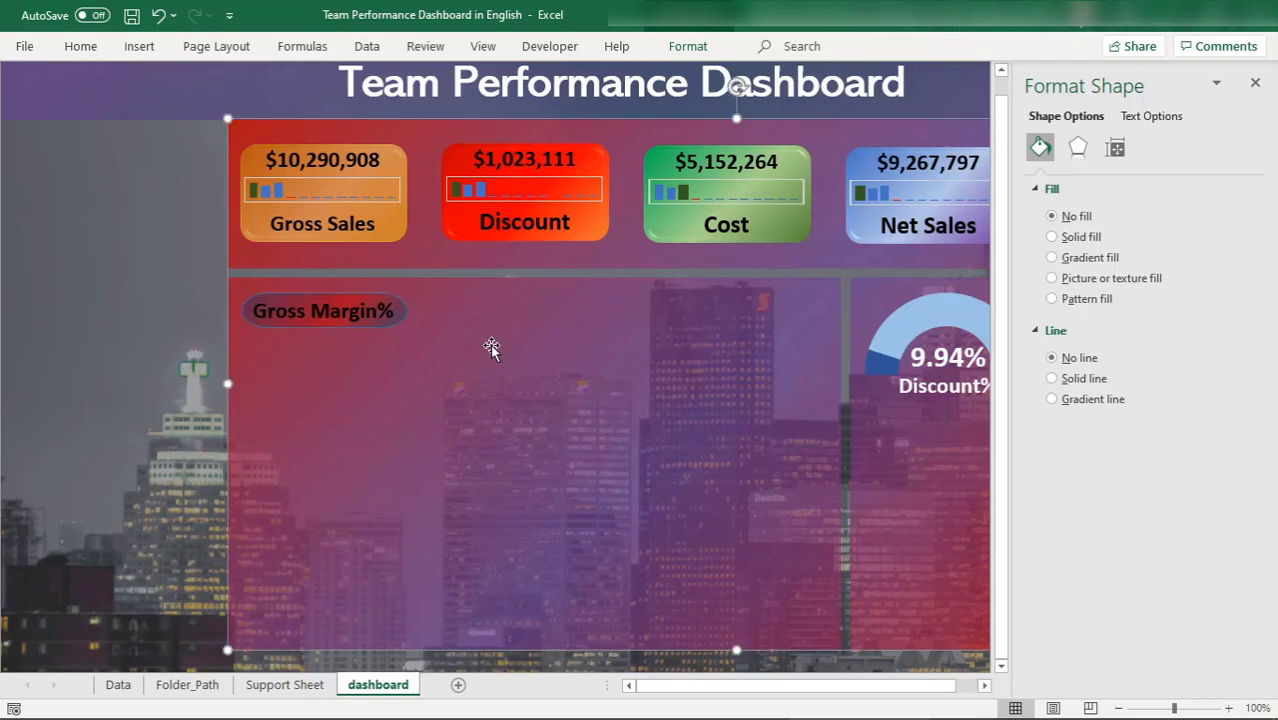
left_click(366, 326)
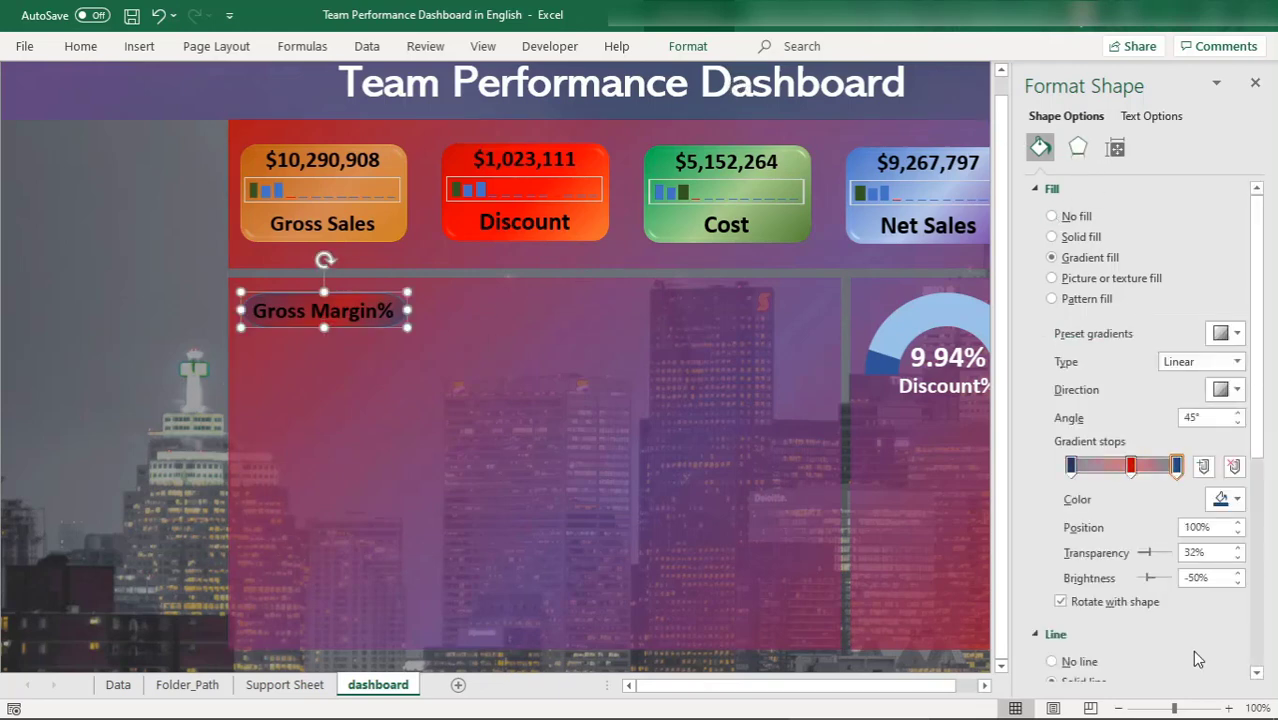
left_click(516, 447)
- Change the text fill color of the Gross Margin% heading to white
left_click(320, 310)
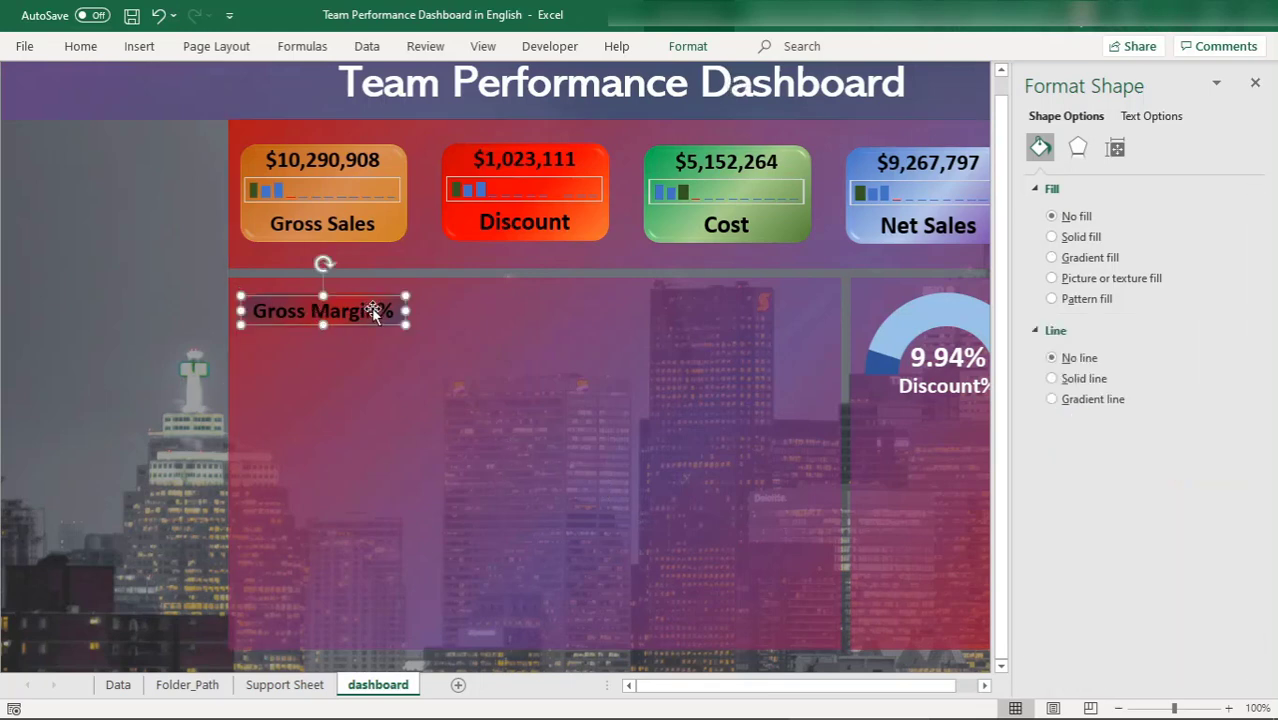
left_click(1143, 118)
left_click(1236, 334)
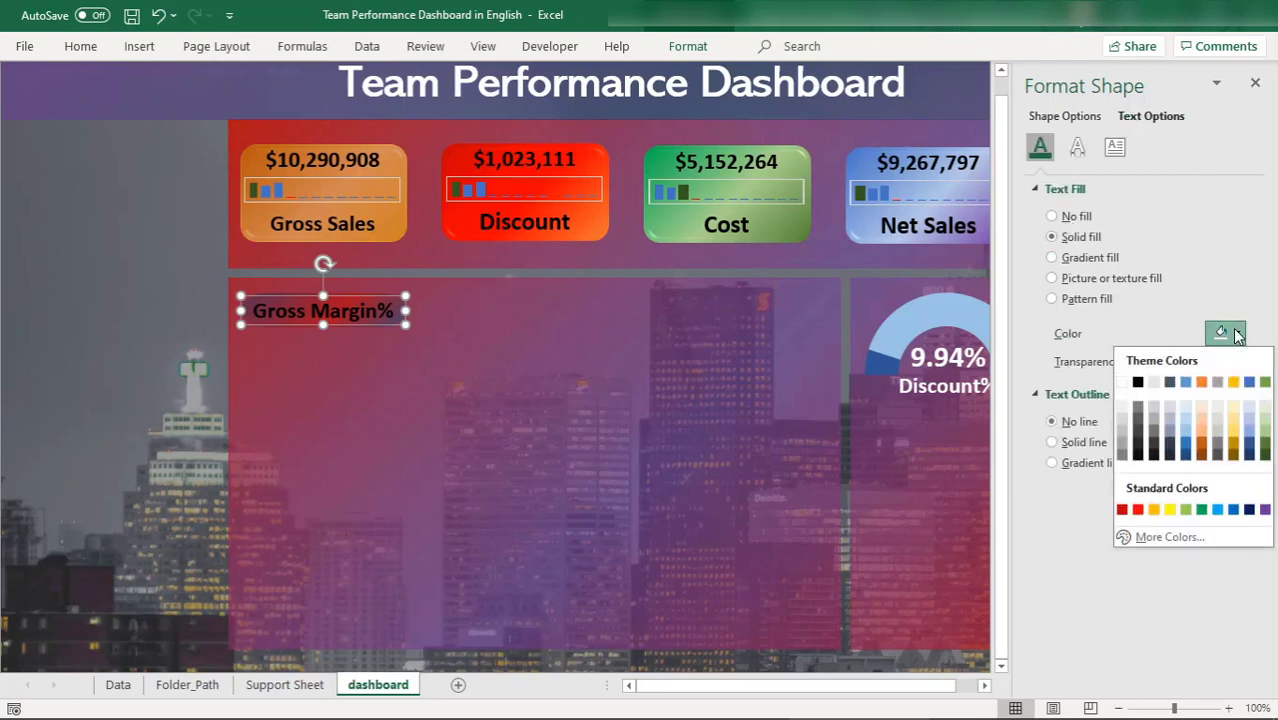
left_click(1122, 382)
left_click(476, 376)
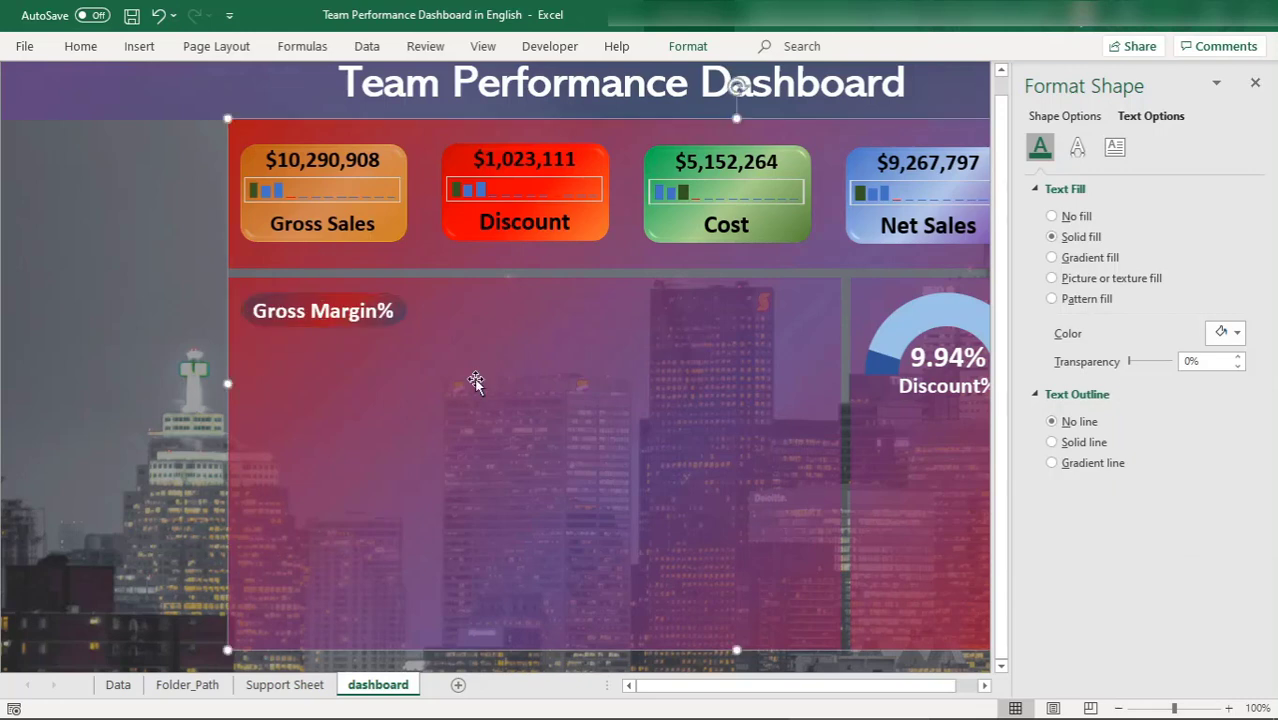
- Nudge the white Gross Margin% text box slightly up on the pill
left_click(283, 309)
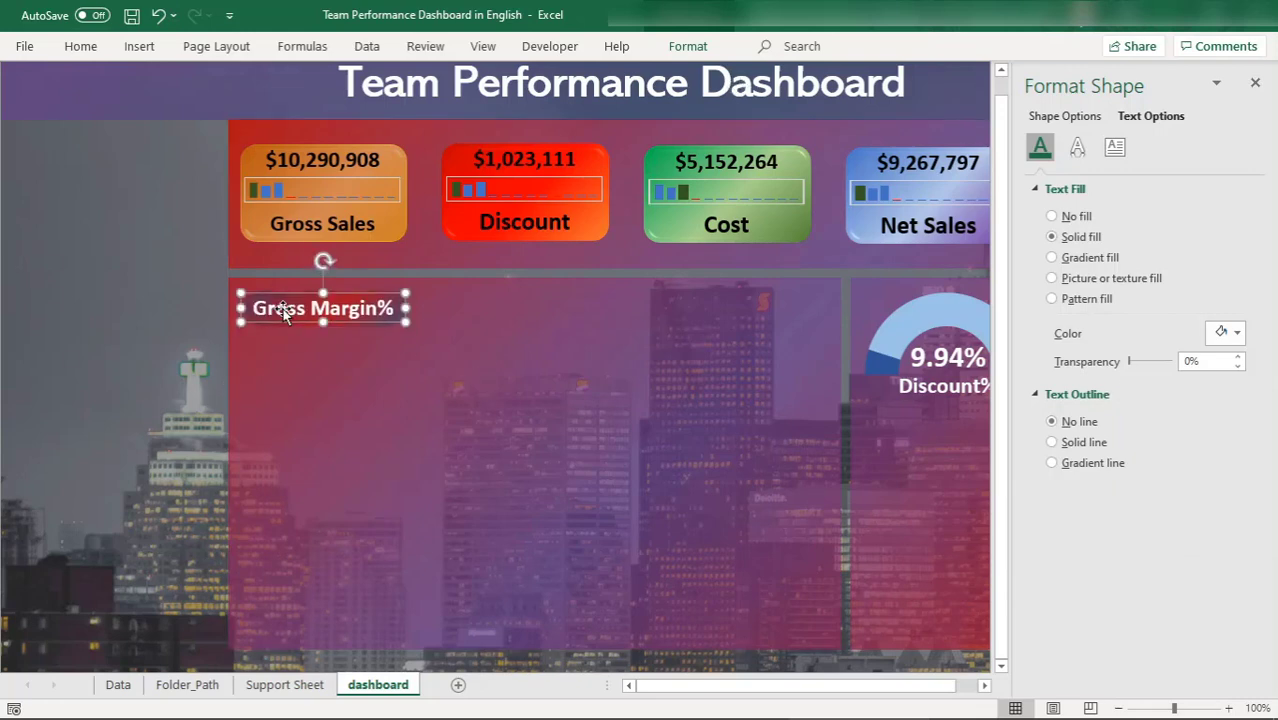
left_click(316, 360)
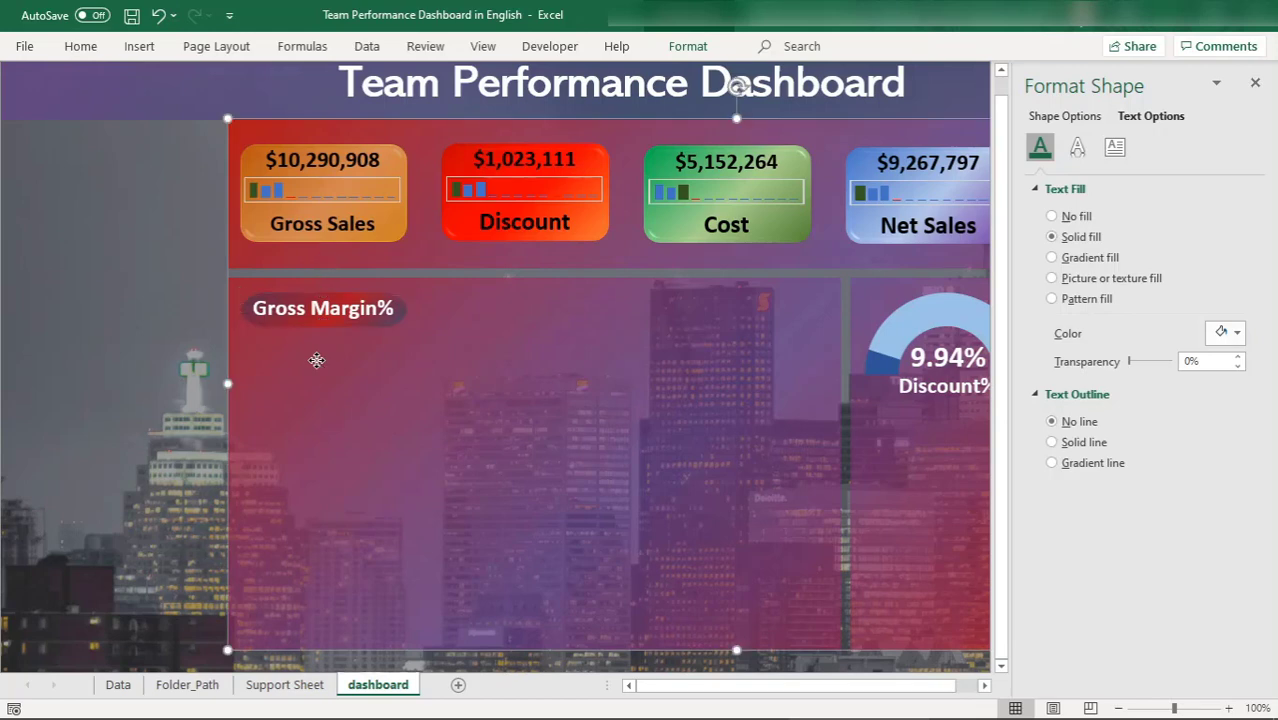
left_click(266, 308)
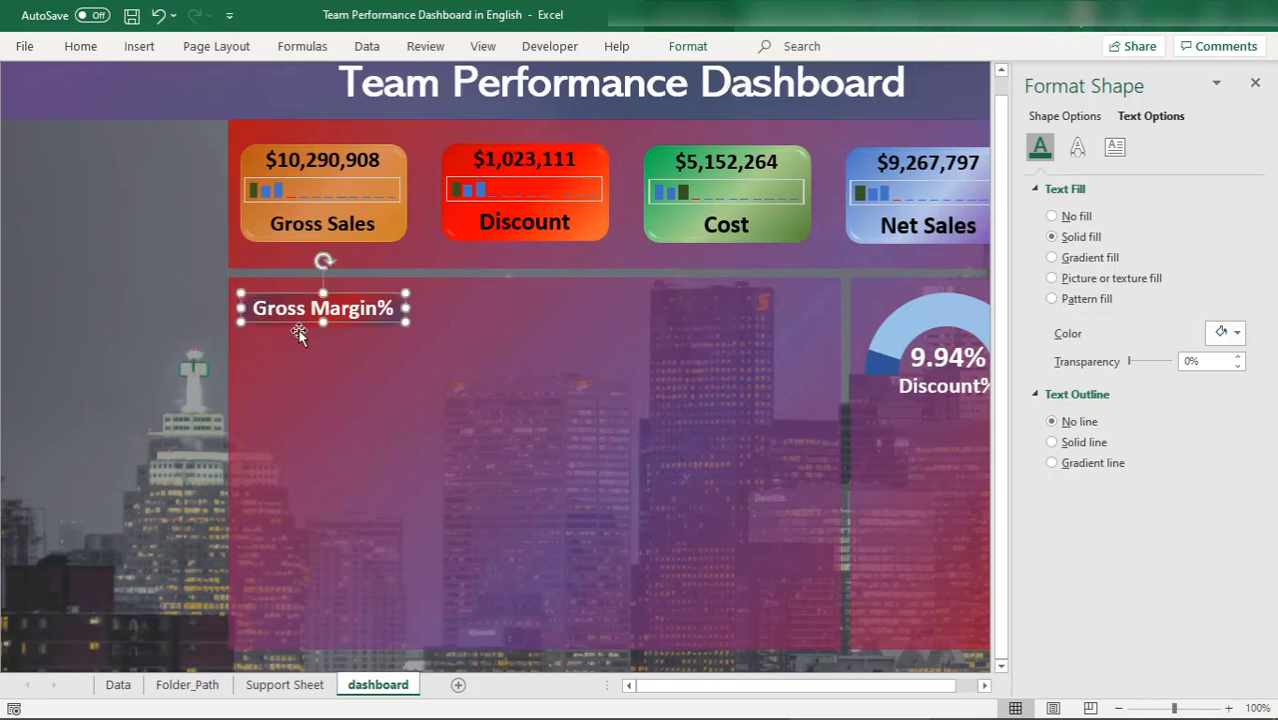
- Apply the third preset shape effect in the second row of presets to the pill behind the Gross Margin% heading
left_click(291, 327)
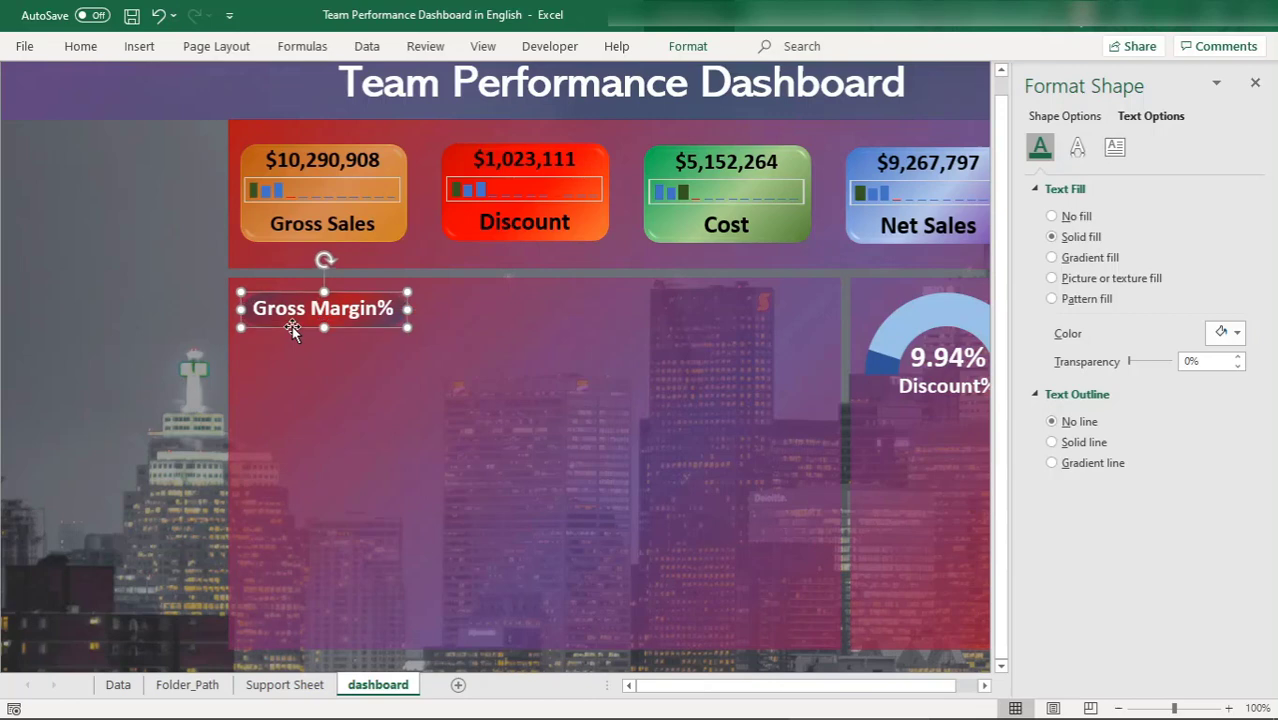
left_click(688, 46)
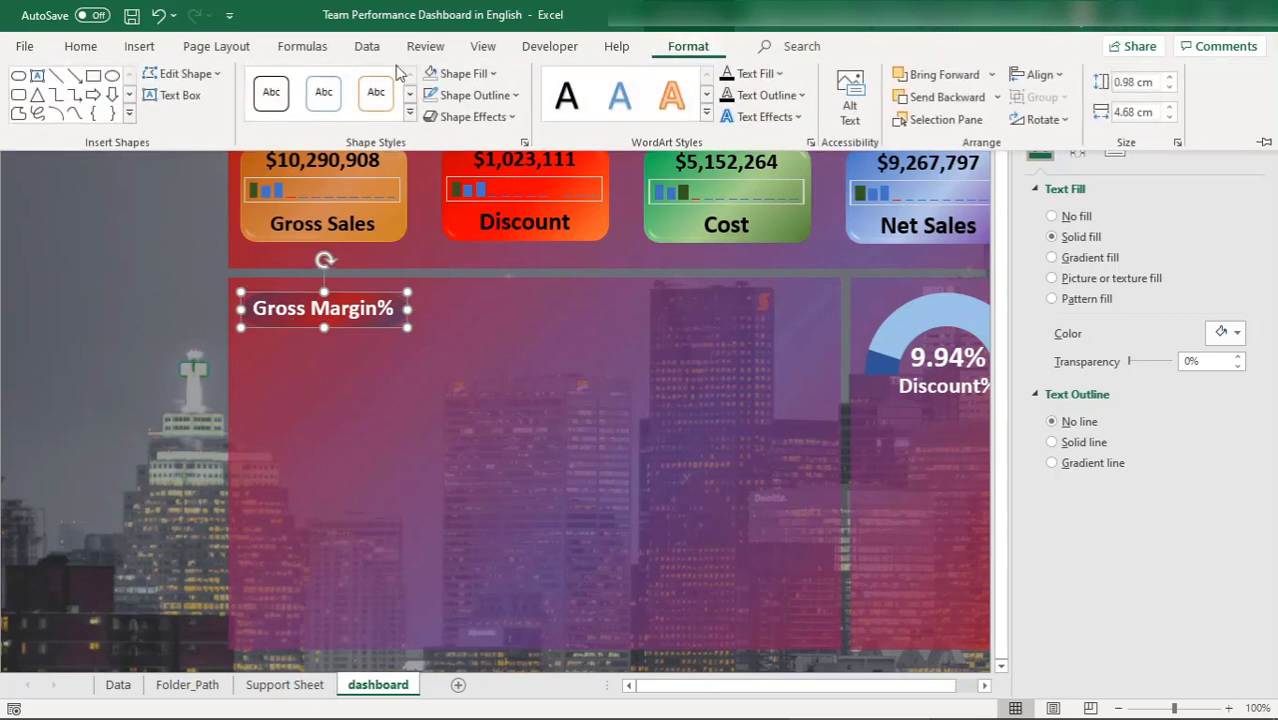
left_click(511, 123)
mouse_move(540, 161)
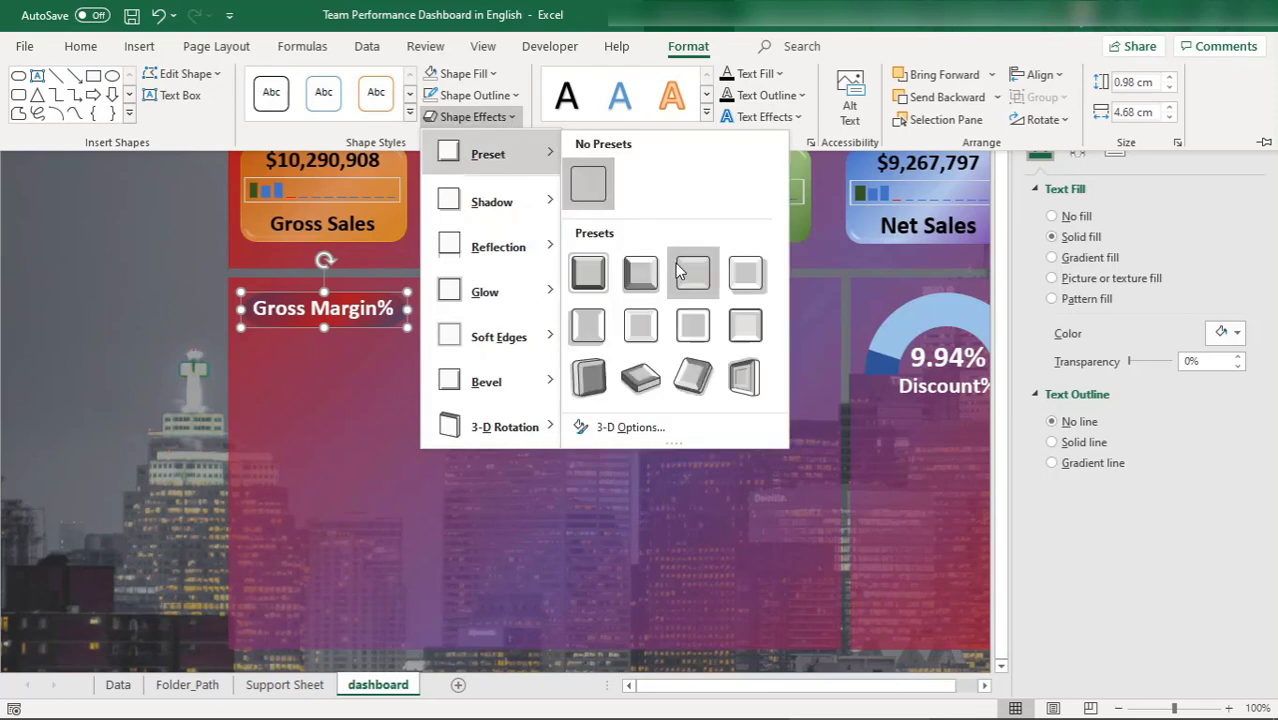
left_click(705, 328)
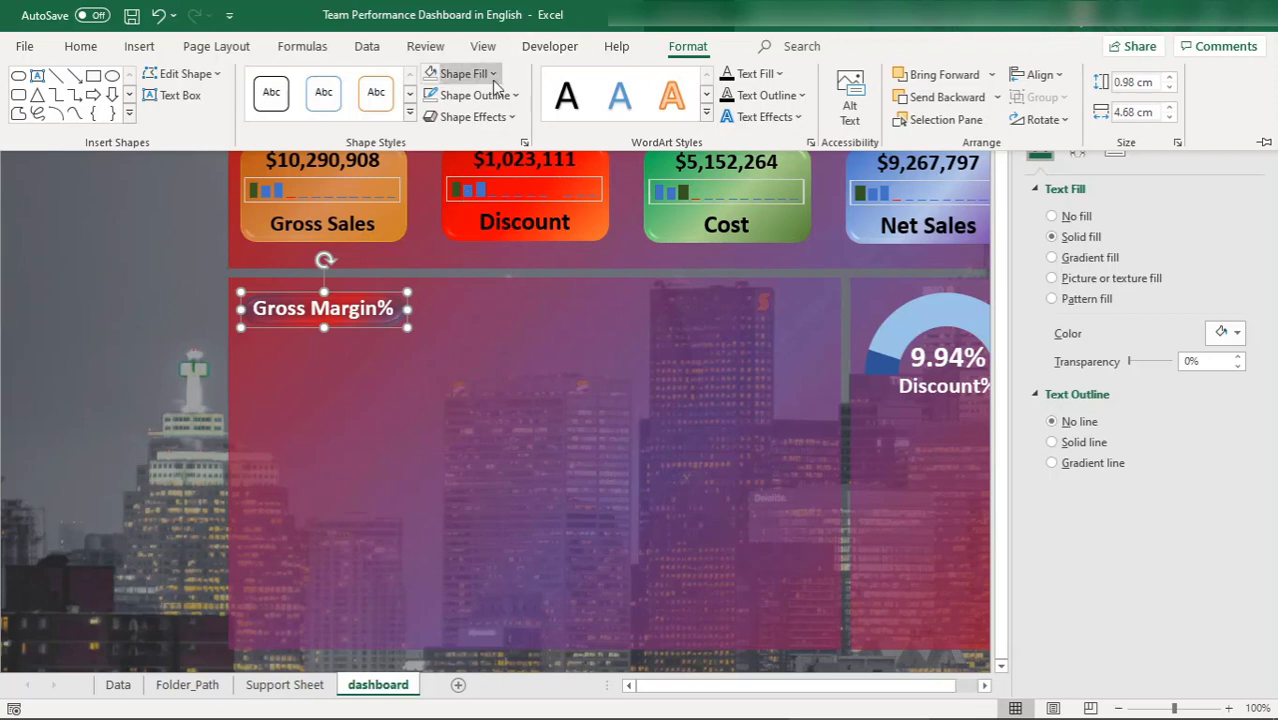
- Change the Gross Margin% pill's bevel to the first style in the second row of bevels
left_click(505, 117)
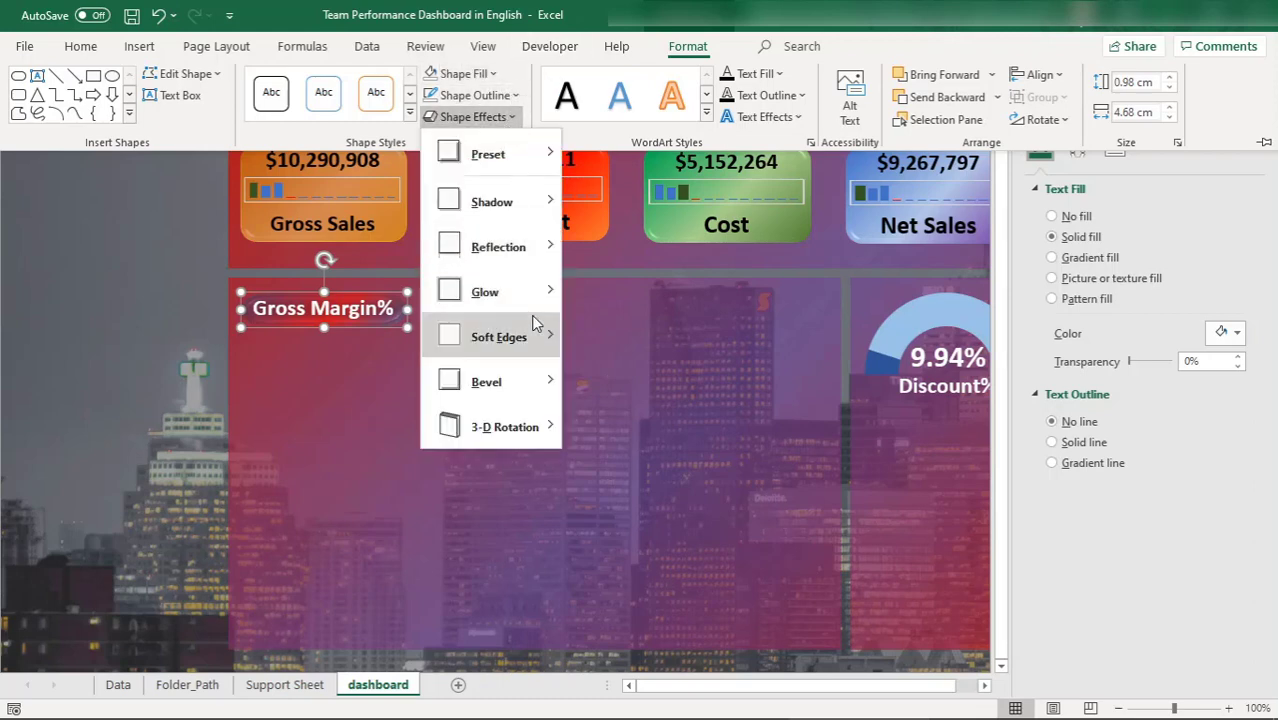
mouse_move(538, 389)
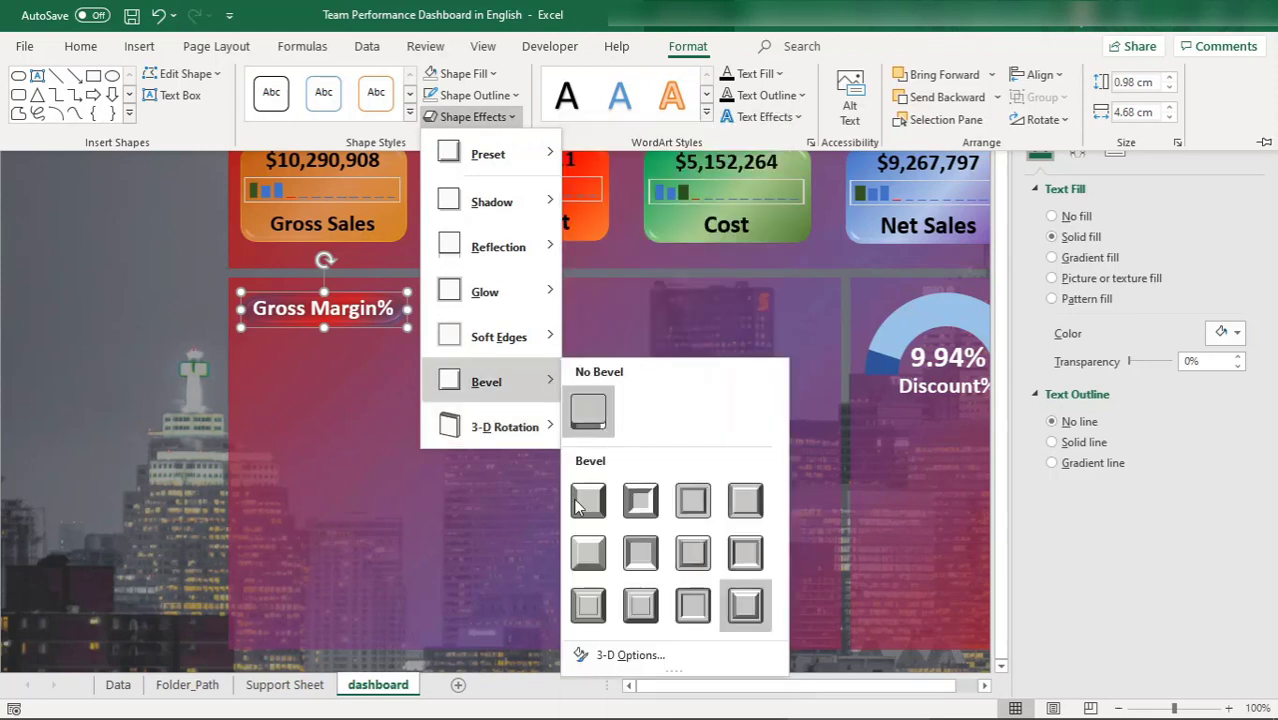
left_click(586, 556)
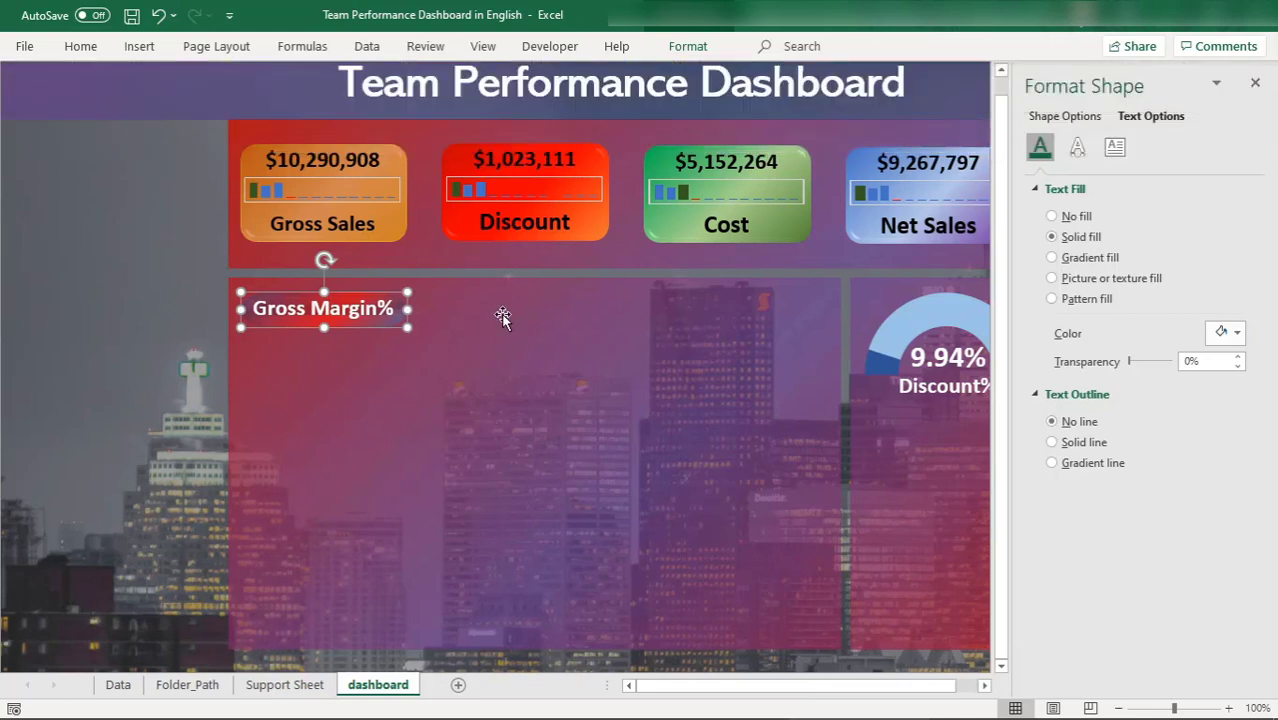
left_click(503, 316)
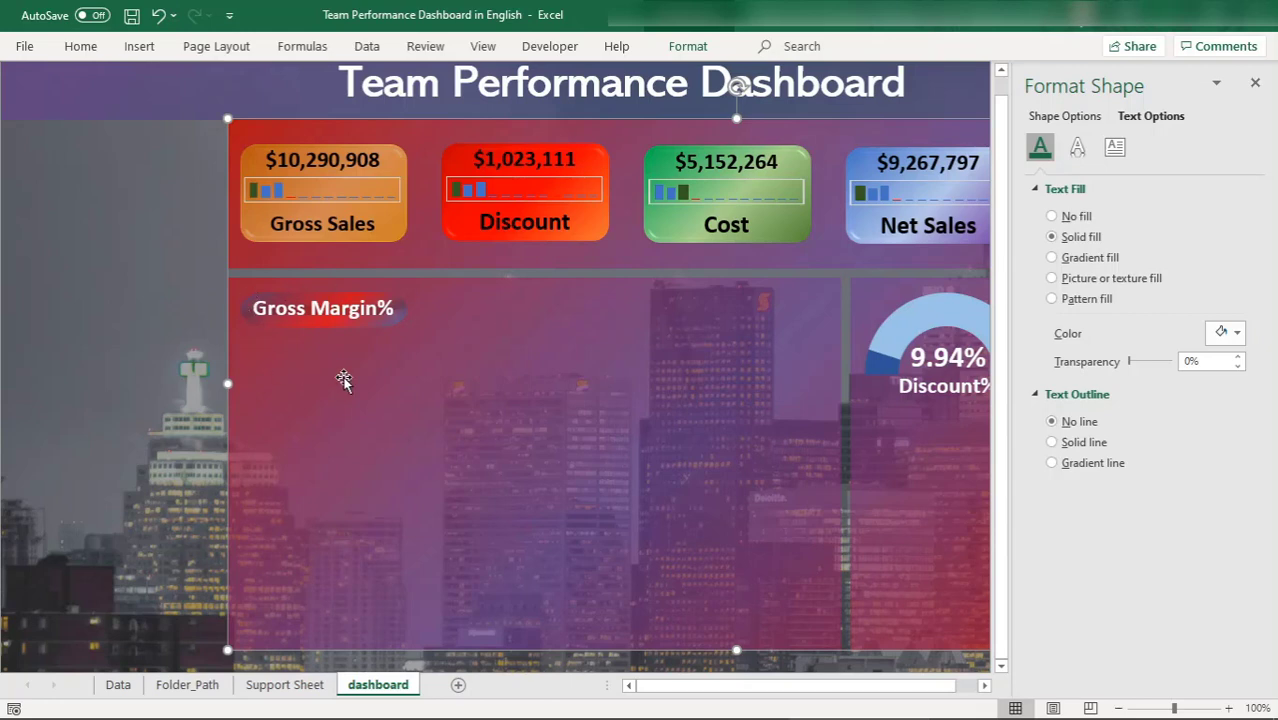
- Copy the whole monthly pivot table, from Row Labels to Gross Margin% for January through December, on the Support Sheet
left_click(215, 688)
left_click(283, 688)
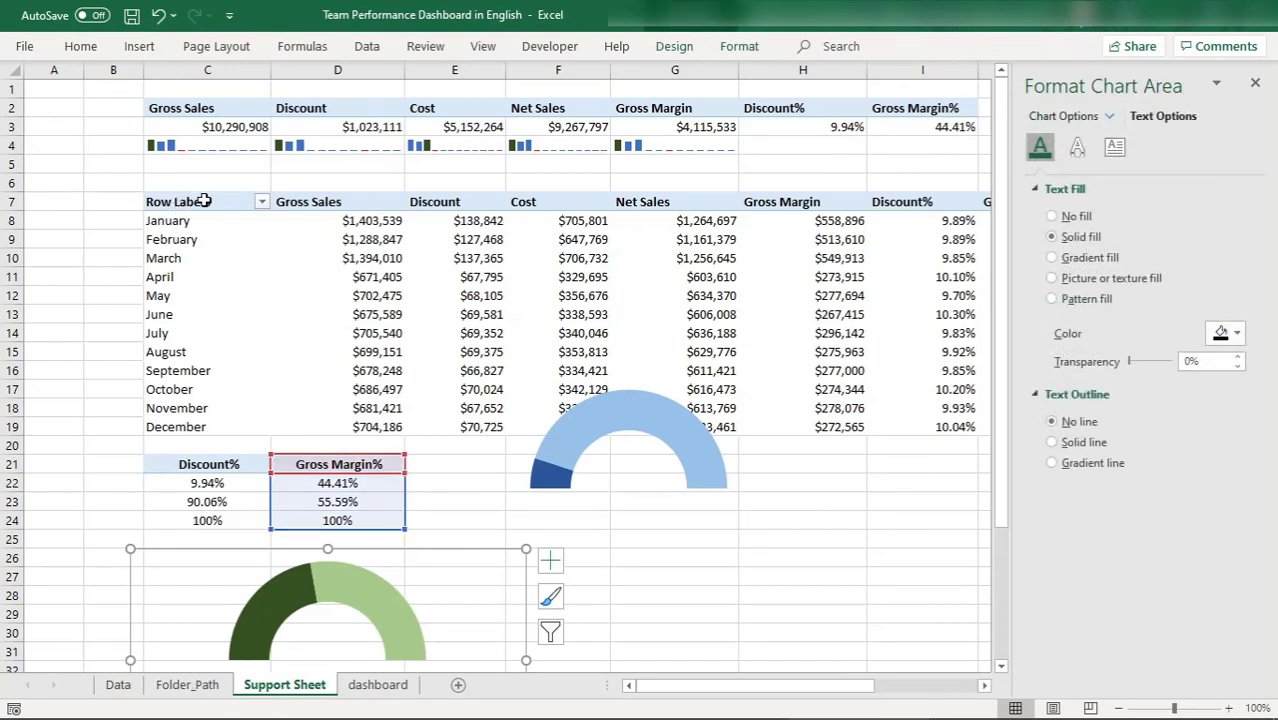
left_click_drag(190, 204, 772, 423)
key("ctrl+c")
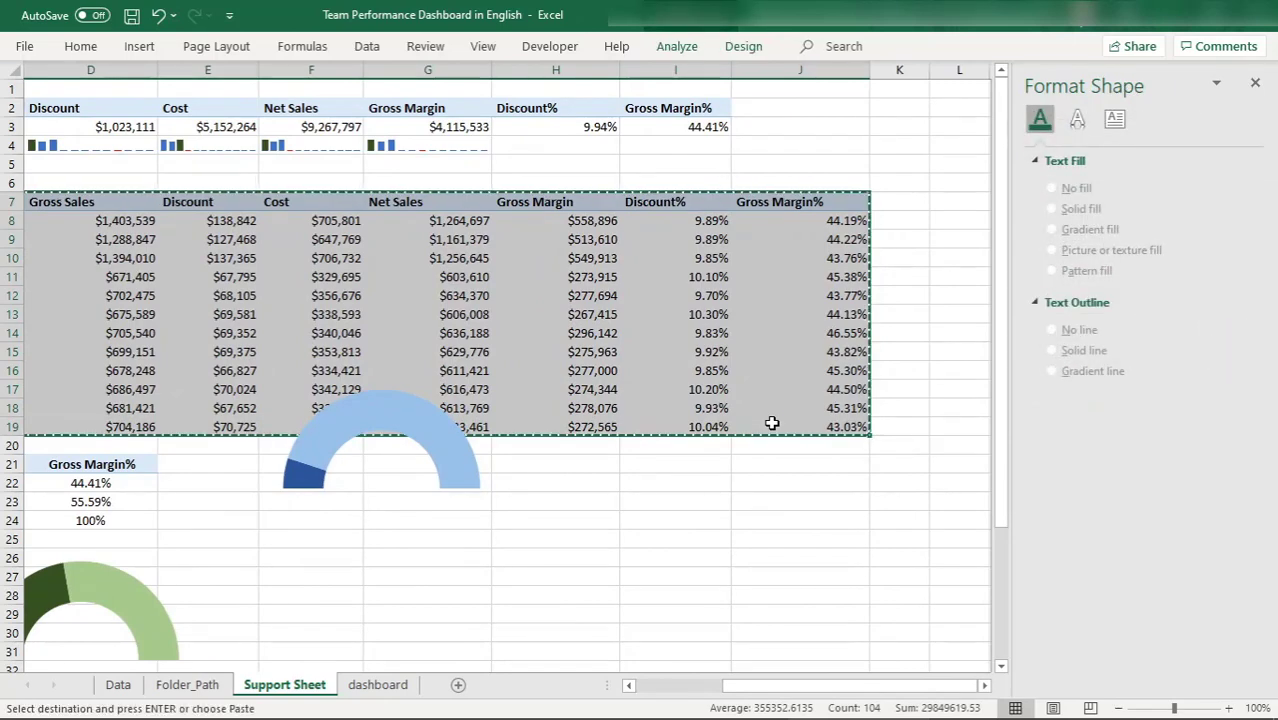
- Paste the pivot table copy at cell A34 below the green gauge chart and widen column B to 8.43
key("Down")
key("Down")
key("Down")
key("Down")
key("Down")
key("Down")
key("Down")
key("Down")
key("Down")
key("Down")
key("Down")
key("Down")
key("Down")
key("Down")
key("Down")
key("Down")
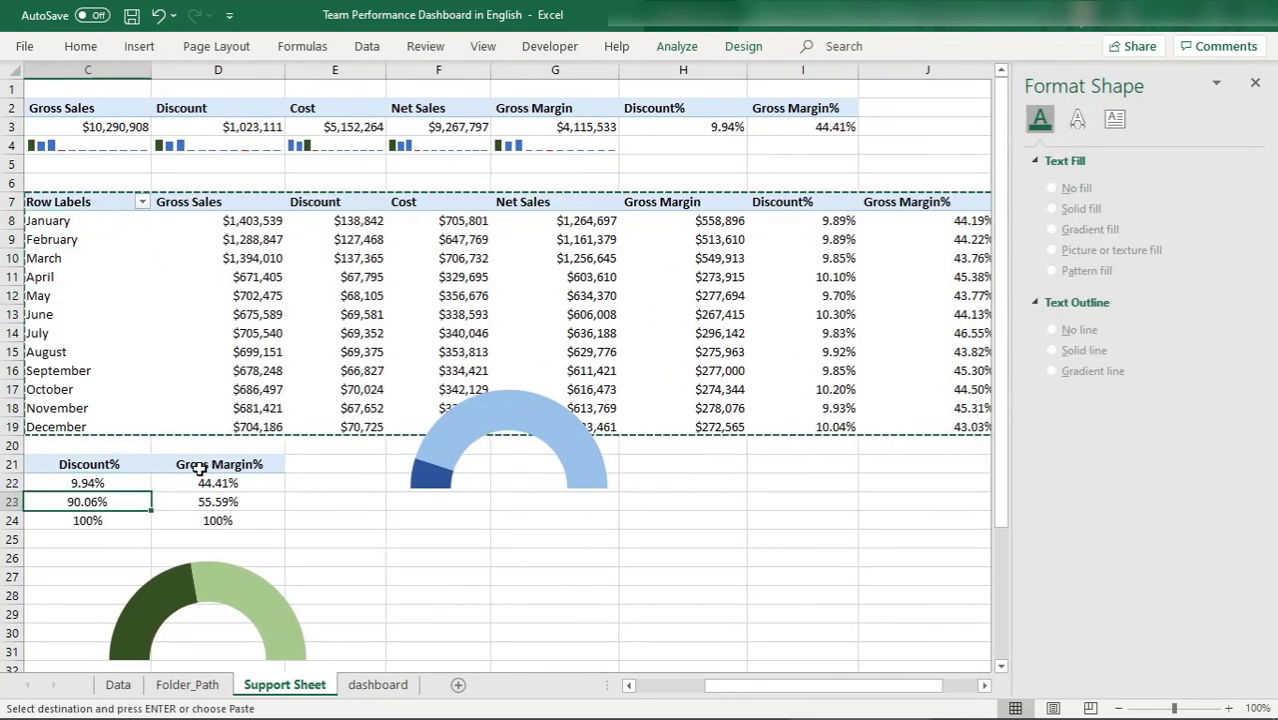
key("Down")
key("Down")
key("Down")
key("Down")
key("Down")
key("Down")
key("Down")
key("Down")
key("Down")
key("Down")
key("Down")
key("Down")
key("Down")
key("Down")
key("Down")
key("Down")
key("Down")
key("Down")
key("Down")
key("Down")
scroll(152, 424, "left", 2)
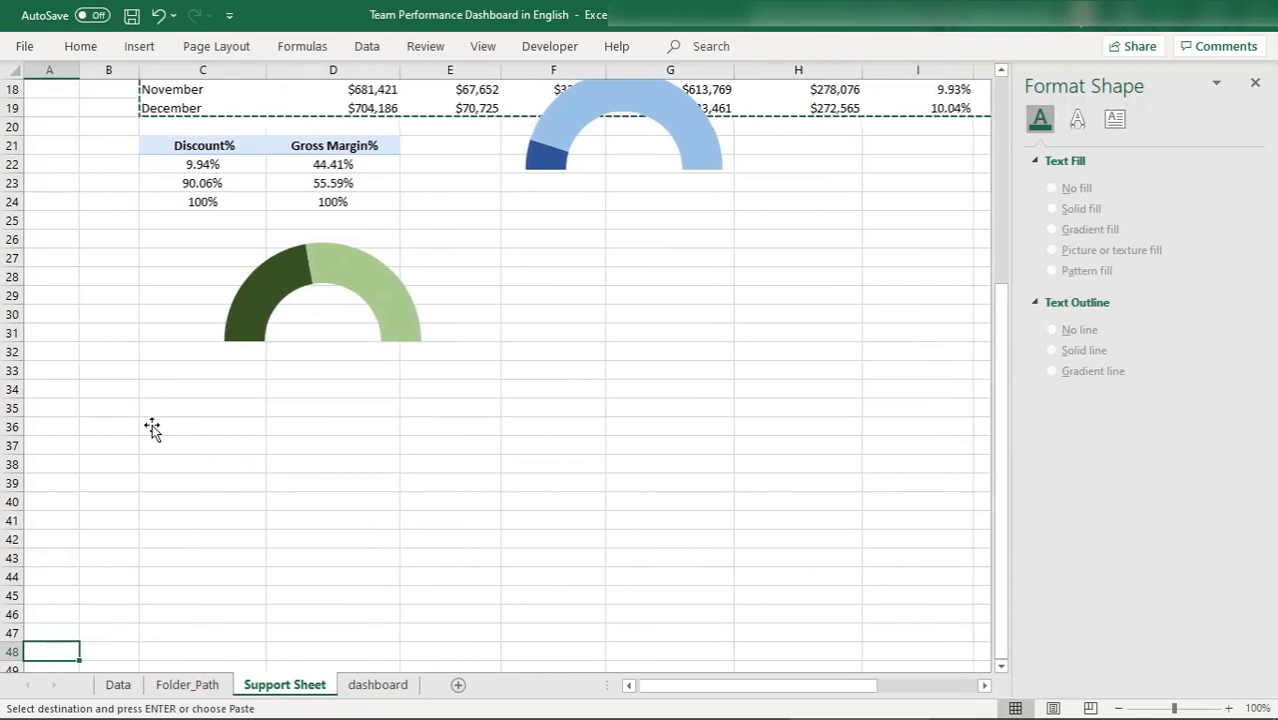
left_click(76, 393)
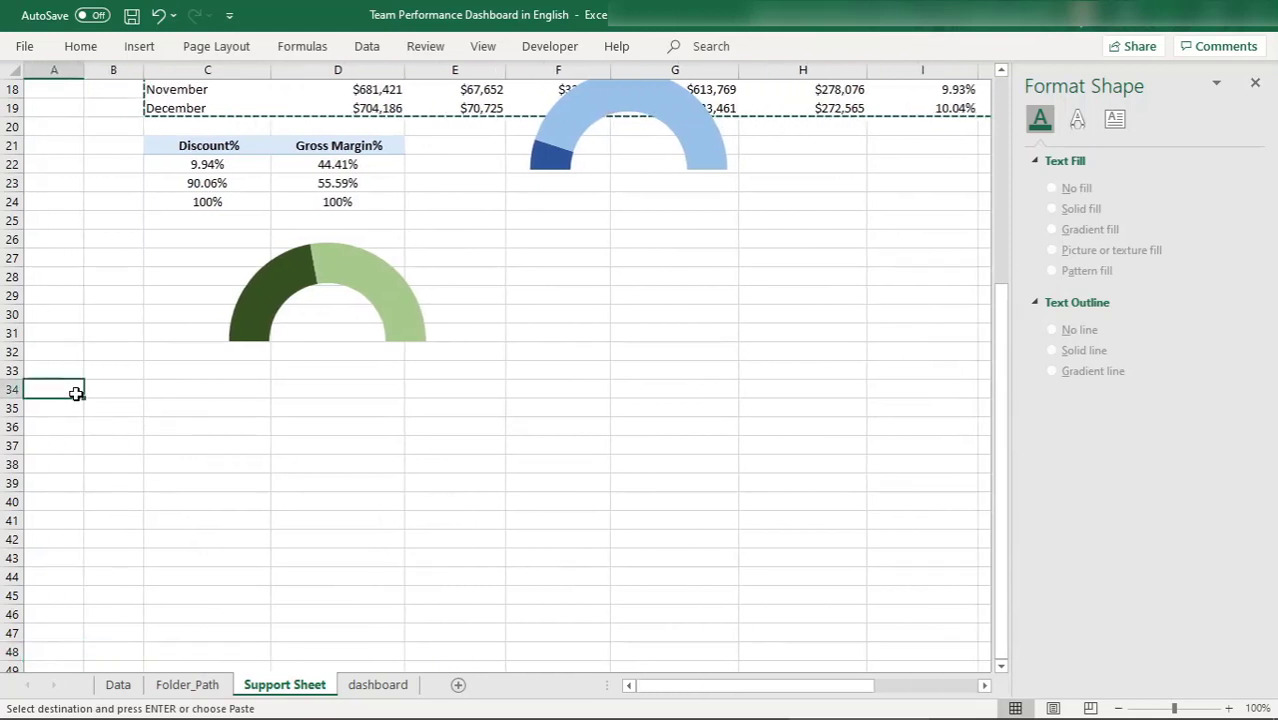
key("ctrl+v")
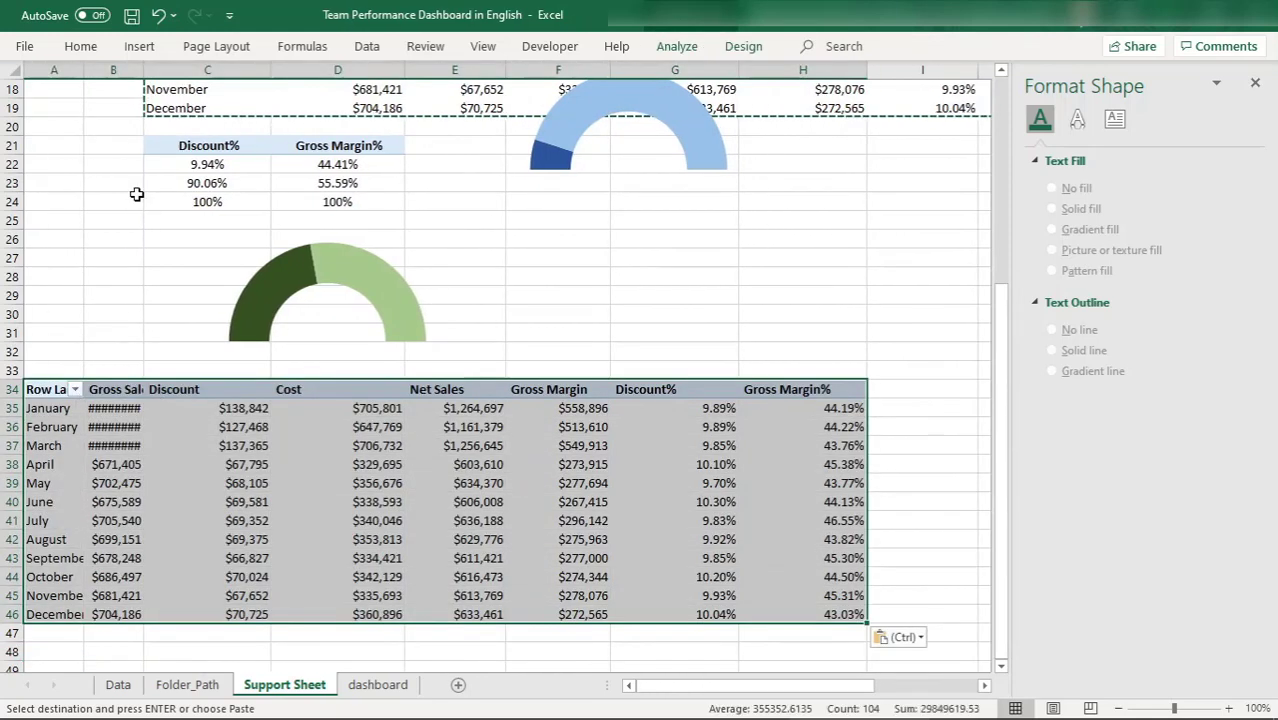
left_click_drag(138, 67, 148, 67)
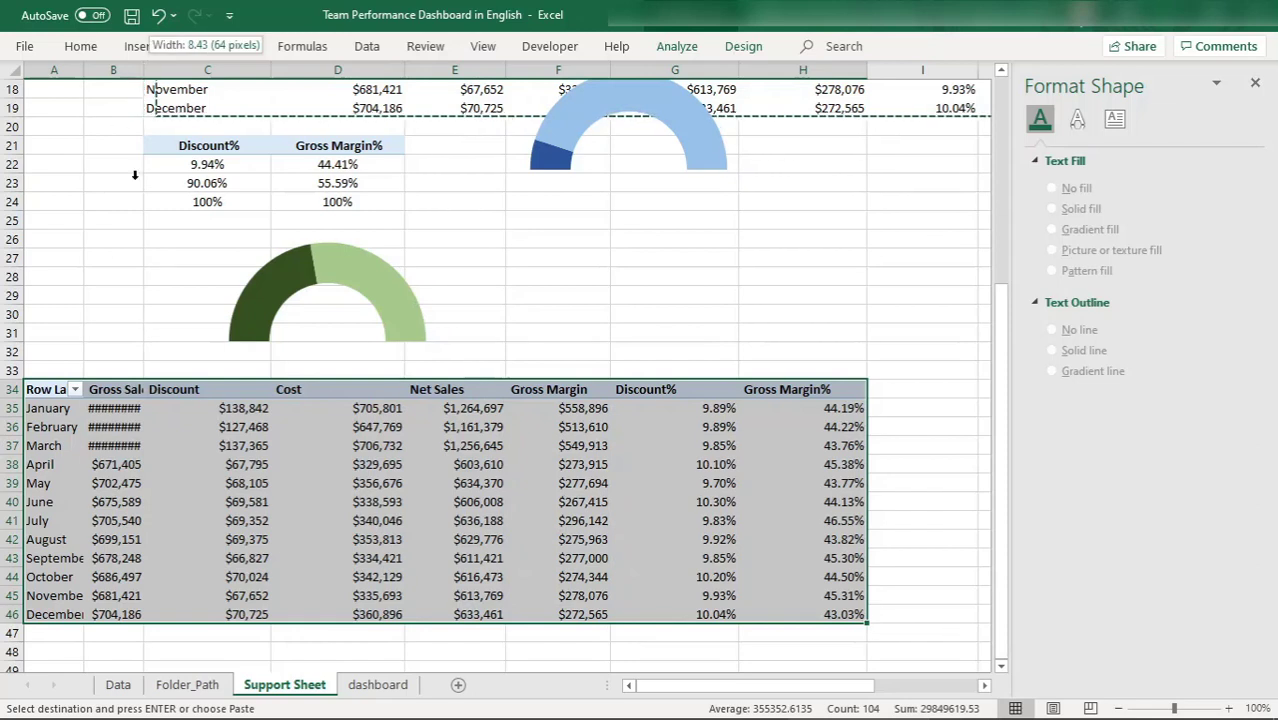
- Keep only Month Name and Gross Margin% in the pasted pivot table, removing Cost, Discount, Discount%, Gross Margin, Gross Sales and Net Sales
left_click(55, 388)
right_click(47, 392)
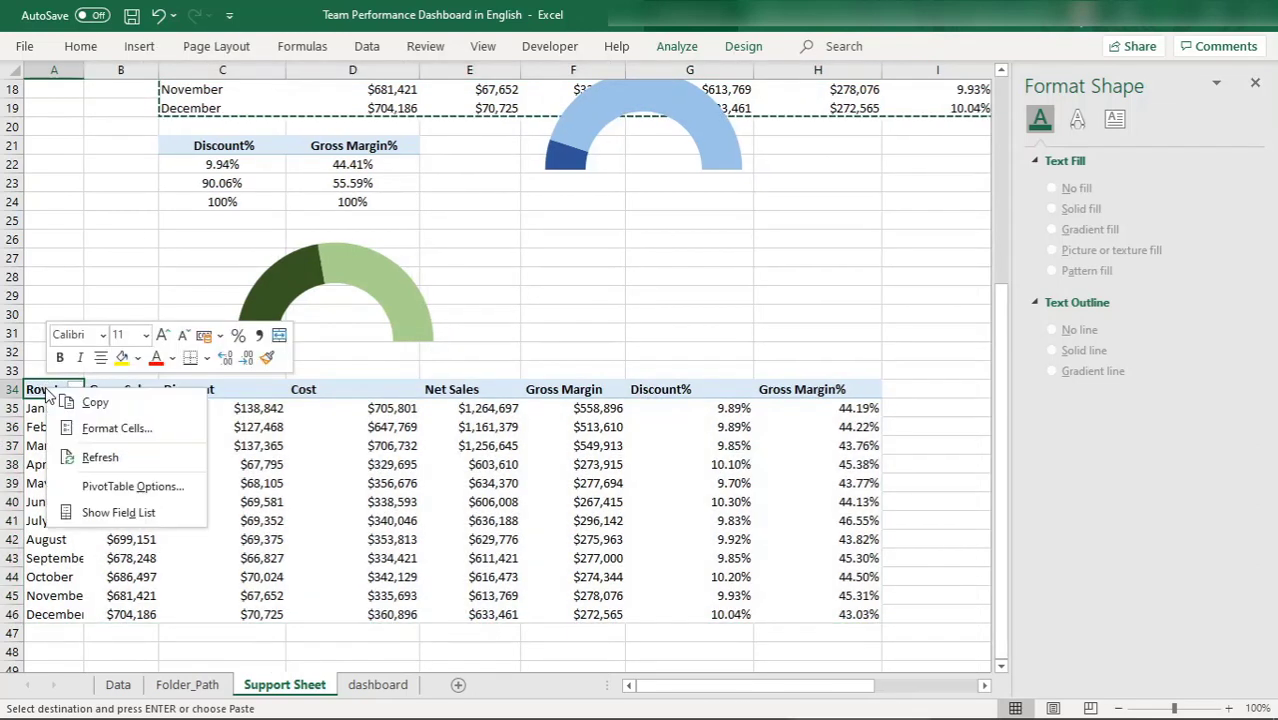
left_click(110, 512)
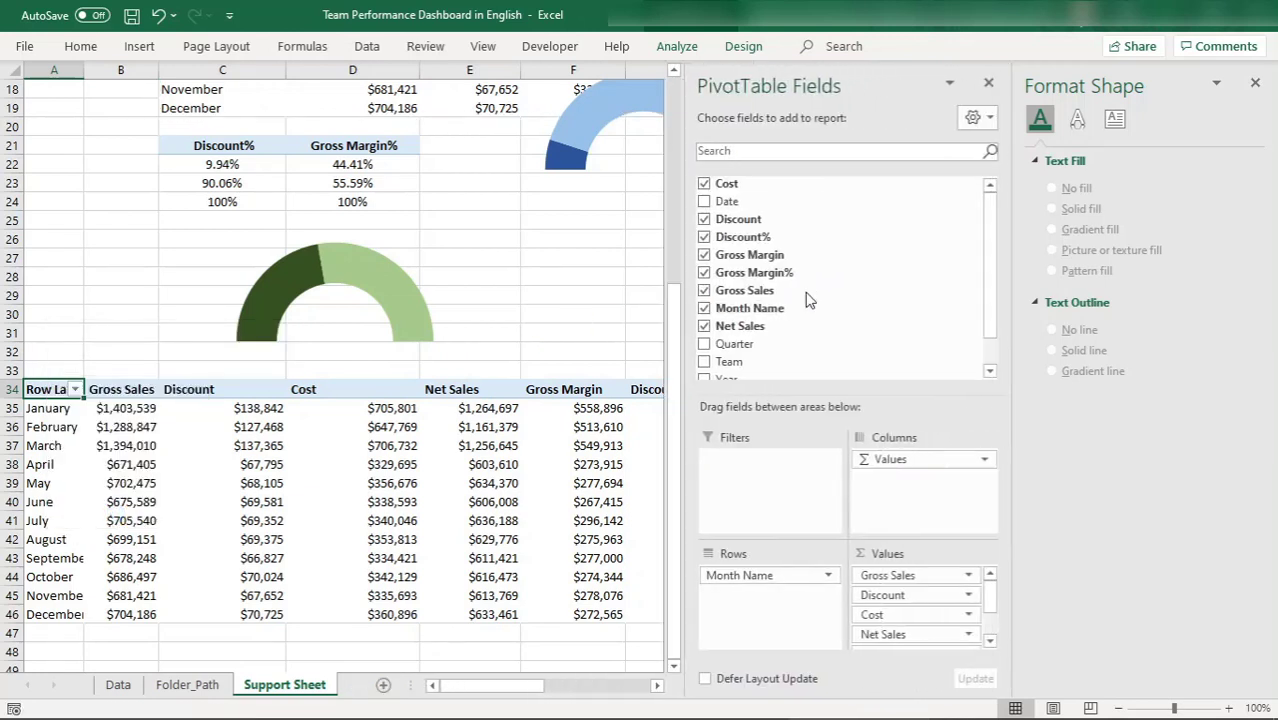
left_click(705, 185)
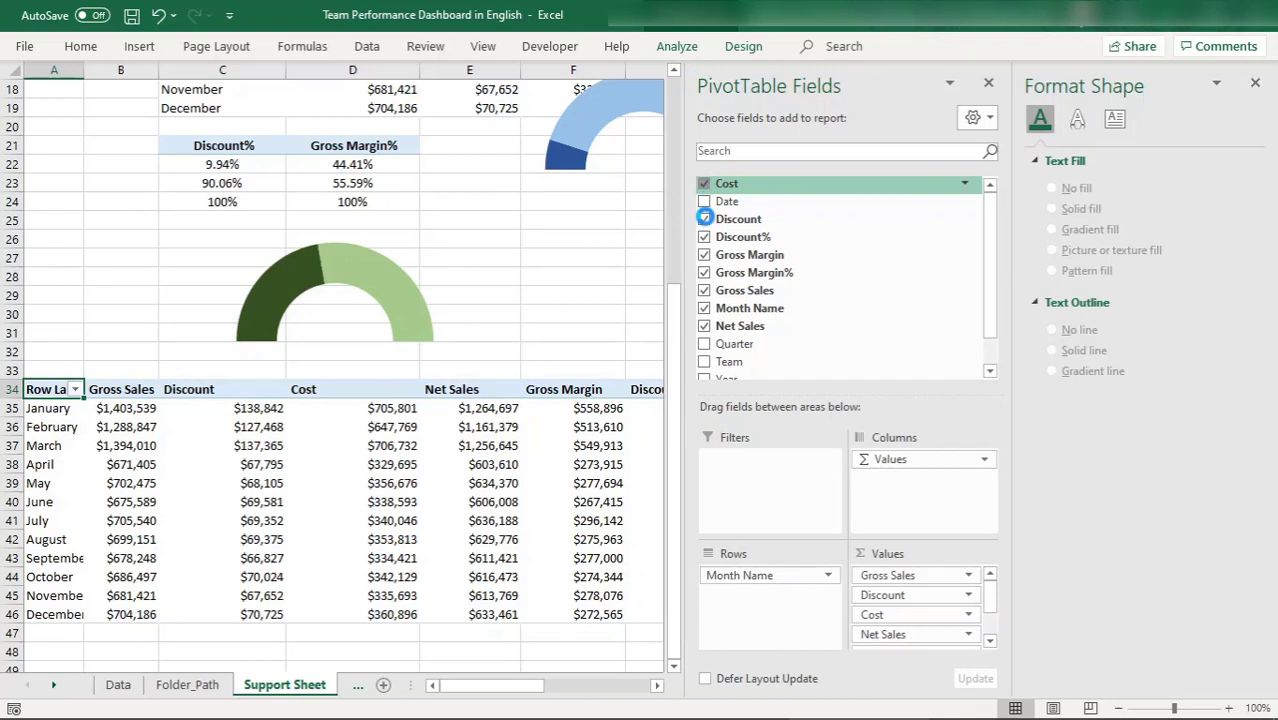
left_click(705, 219)
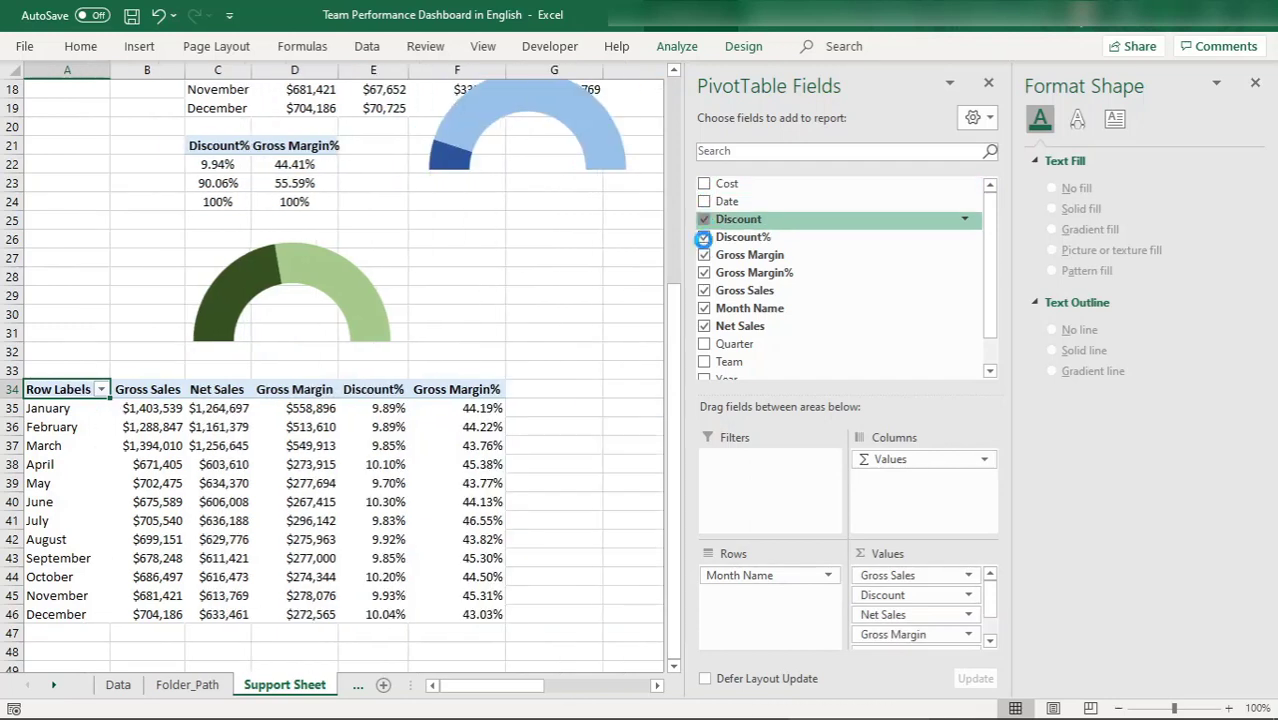
left_click(705, 237)
left_click(705, 256)
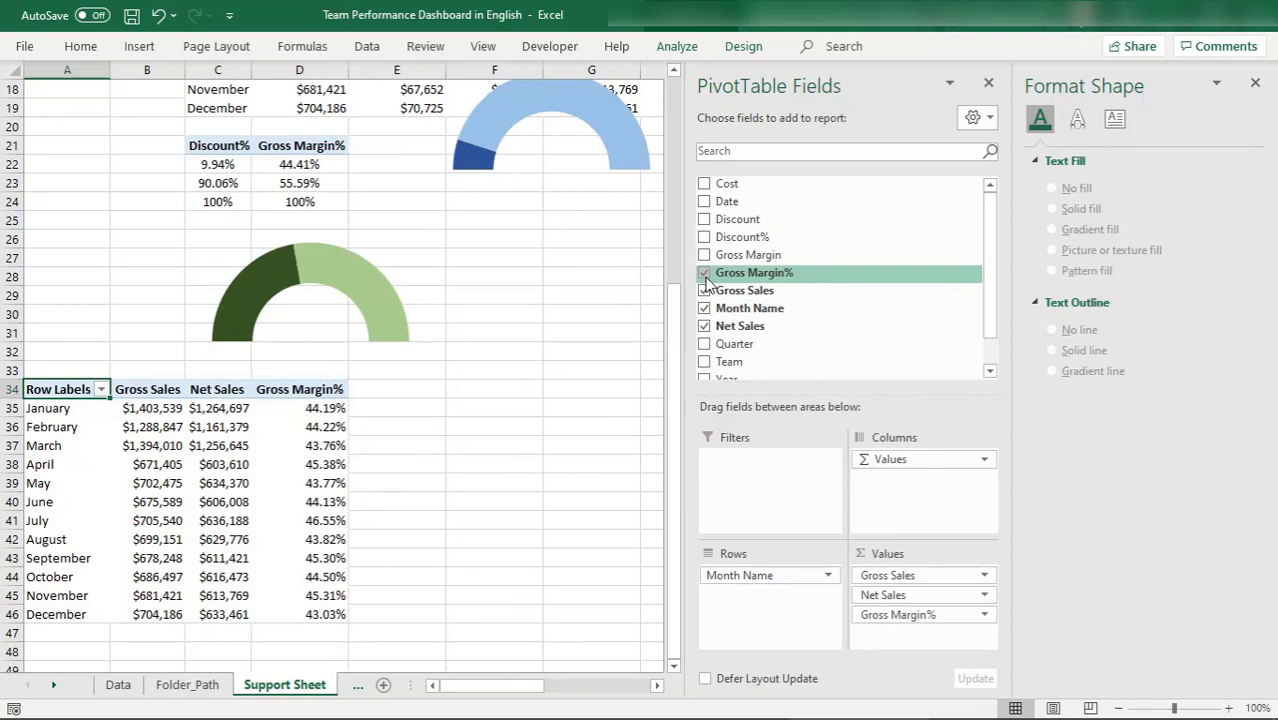
left_click(705, 291)
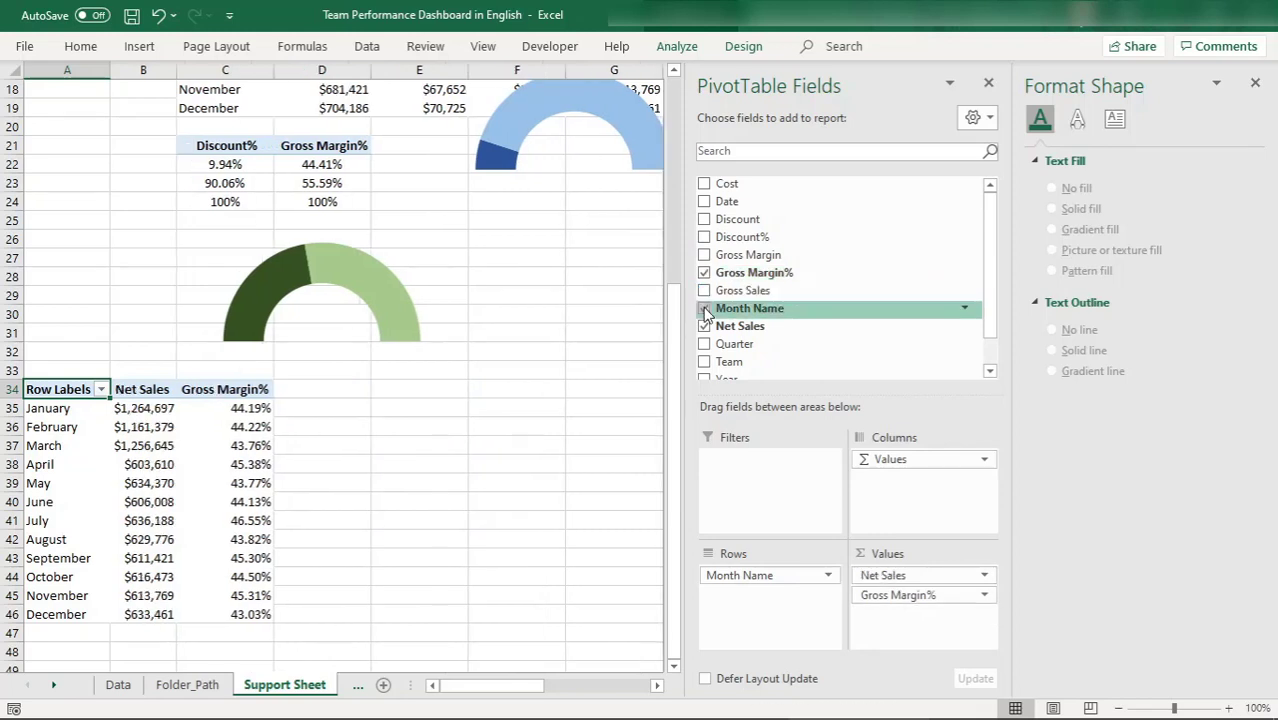
left_click(704, 308)
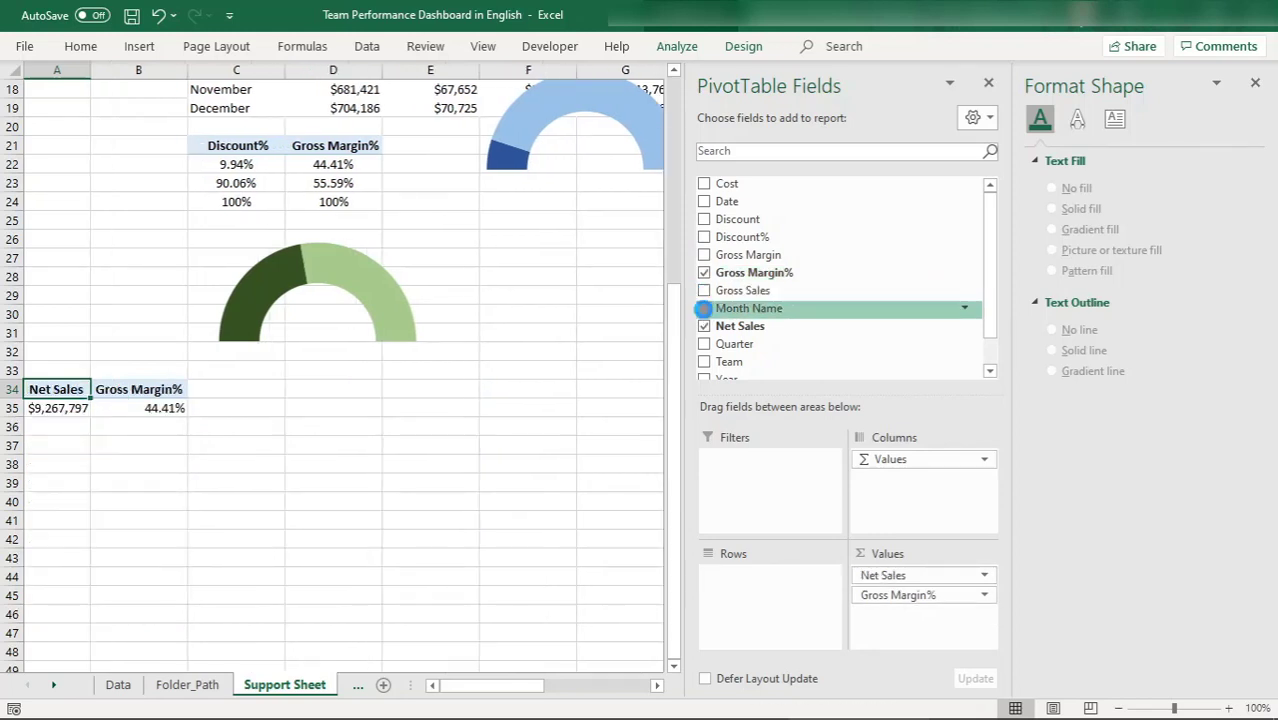
left_click(704, 308)
left_click(704, 326)
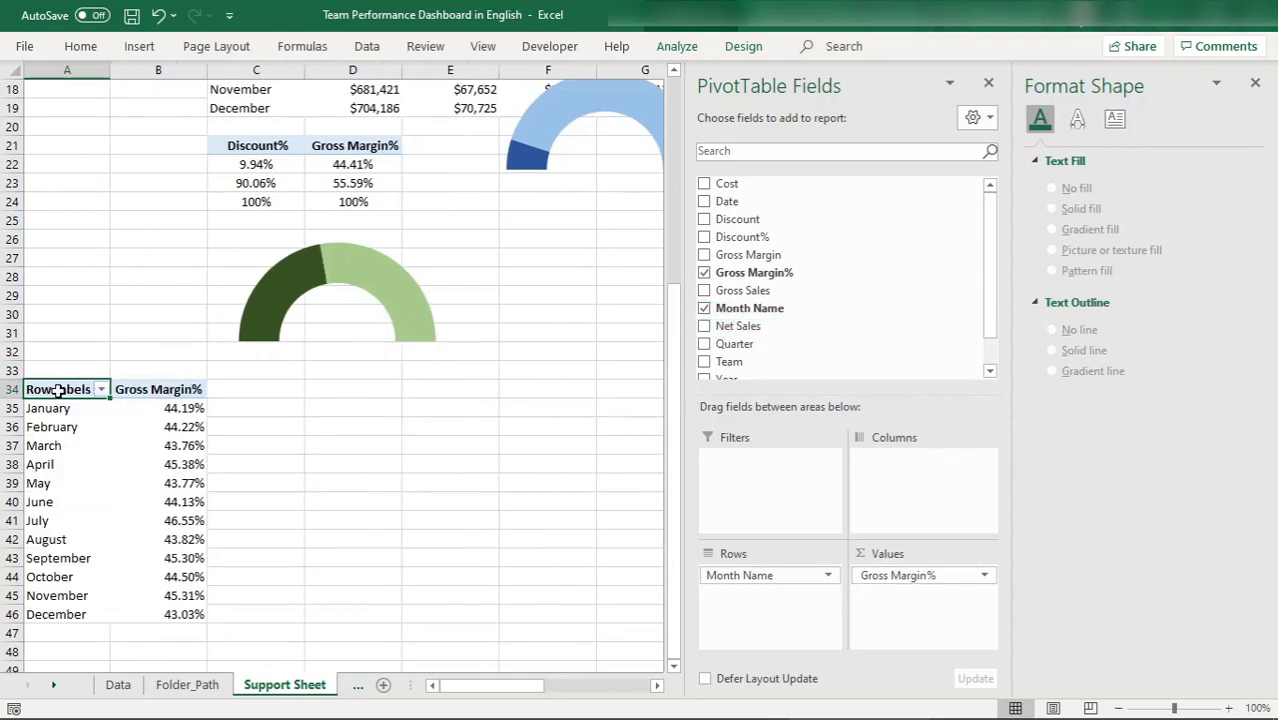
- Insert a 2-D line chart with markers from the Month Name and Gross Margin% pivot table in A34:B46
left_click_drag(57, 391, 150, 615)
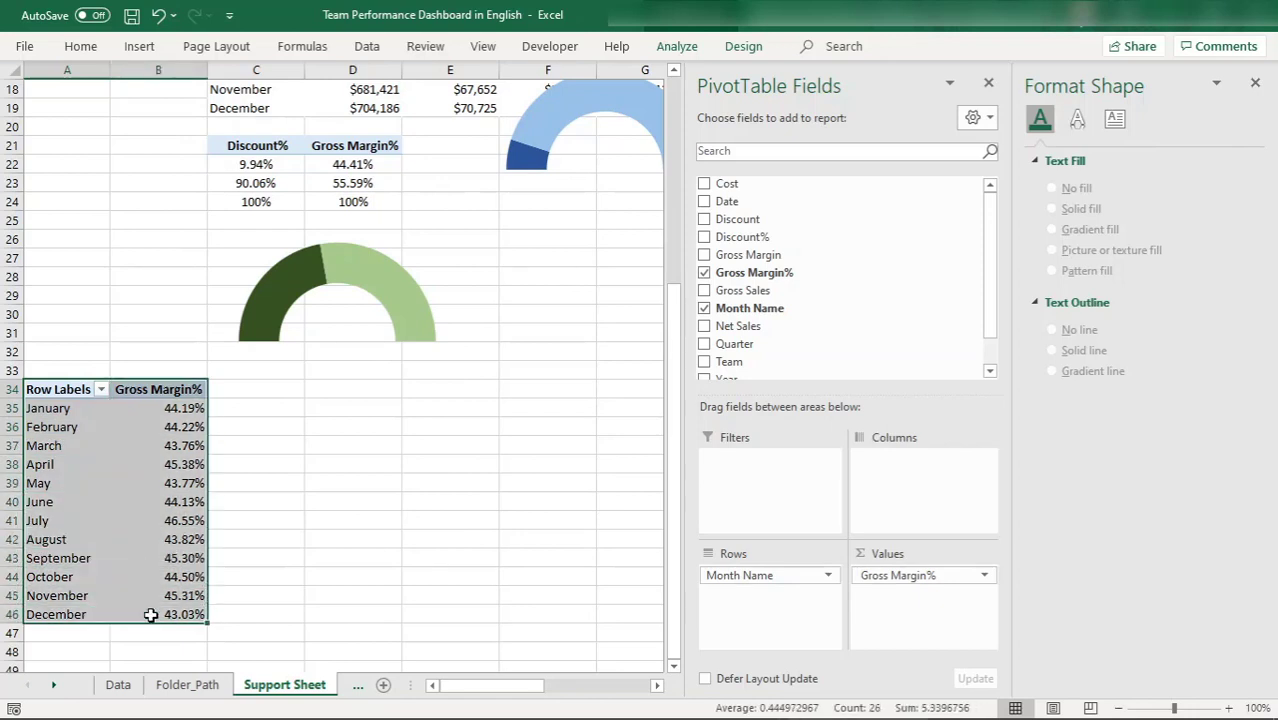
left_click(143, 47)
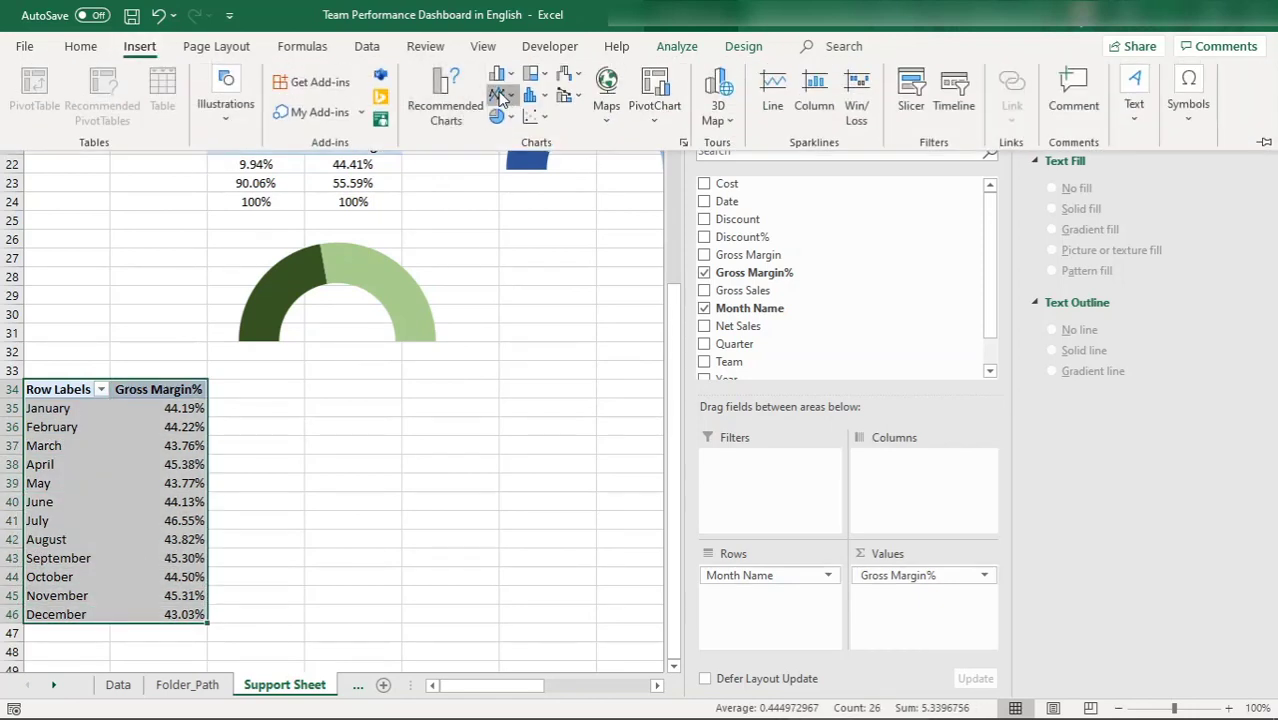
left_click(500, 95)
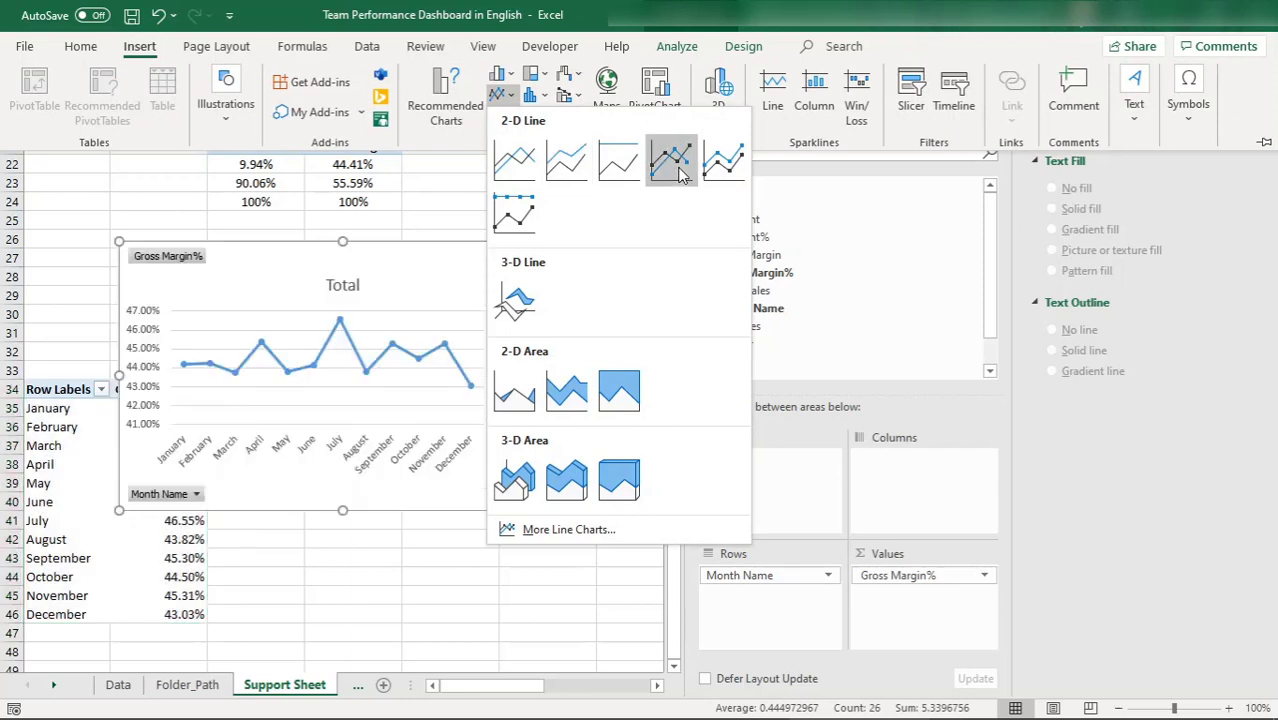
left_click(678, 172)
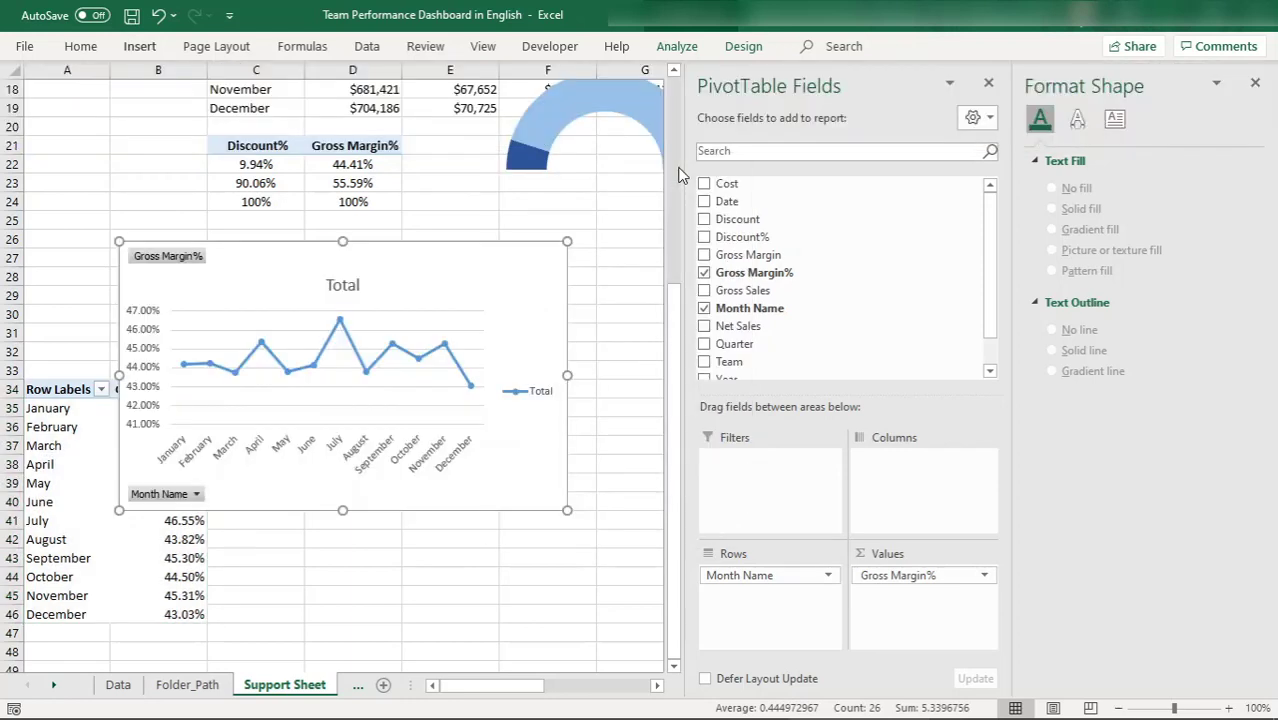
- Delete the major gridlines and hide all field buttons on the Gross Margin% line chart
left_click(303, 322)
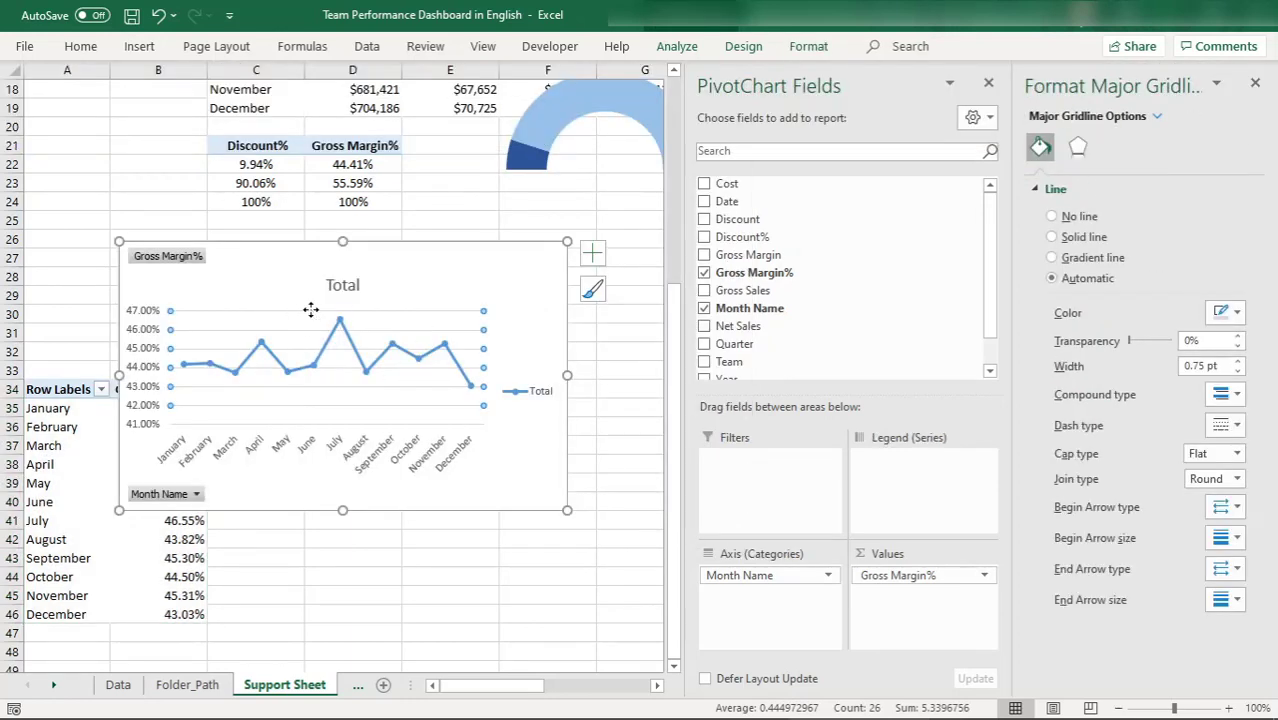
left_click(311, 311)
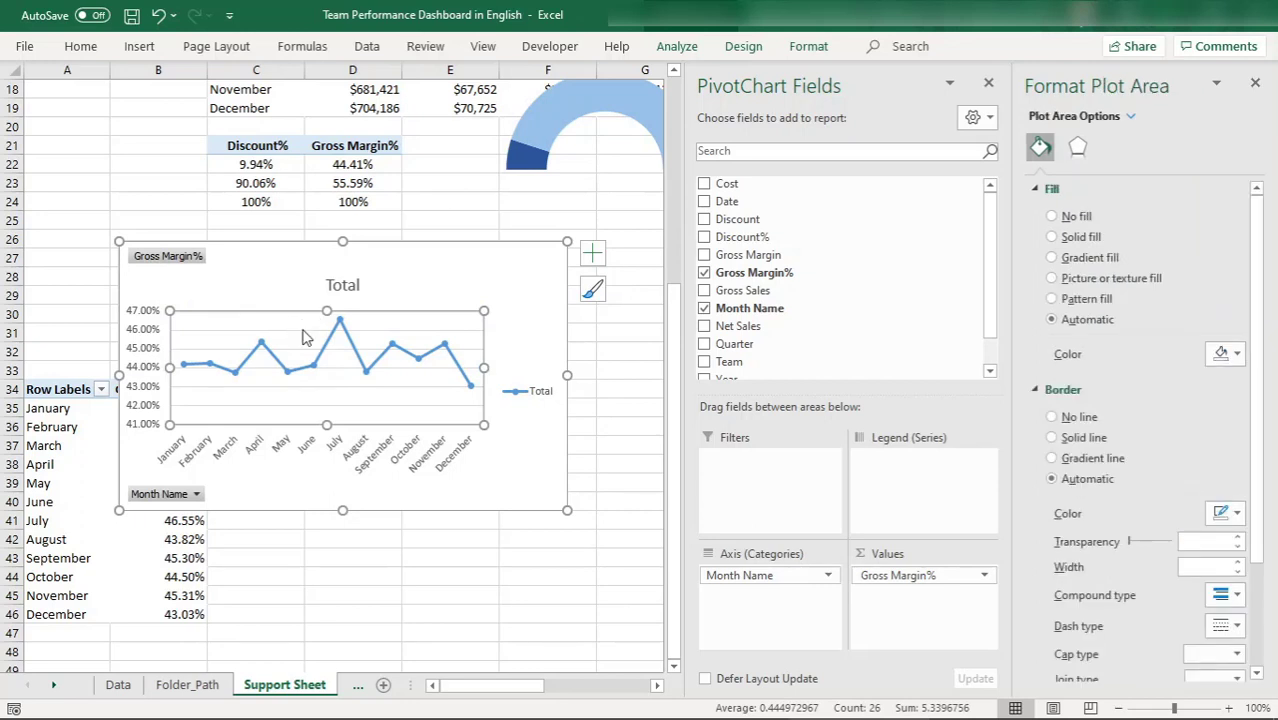
left_click(303, 335)
key("Escape")
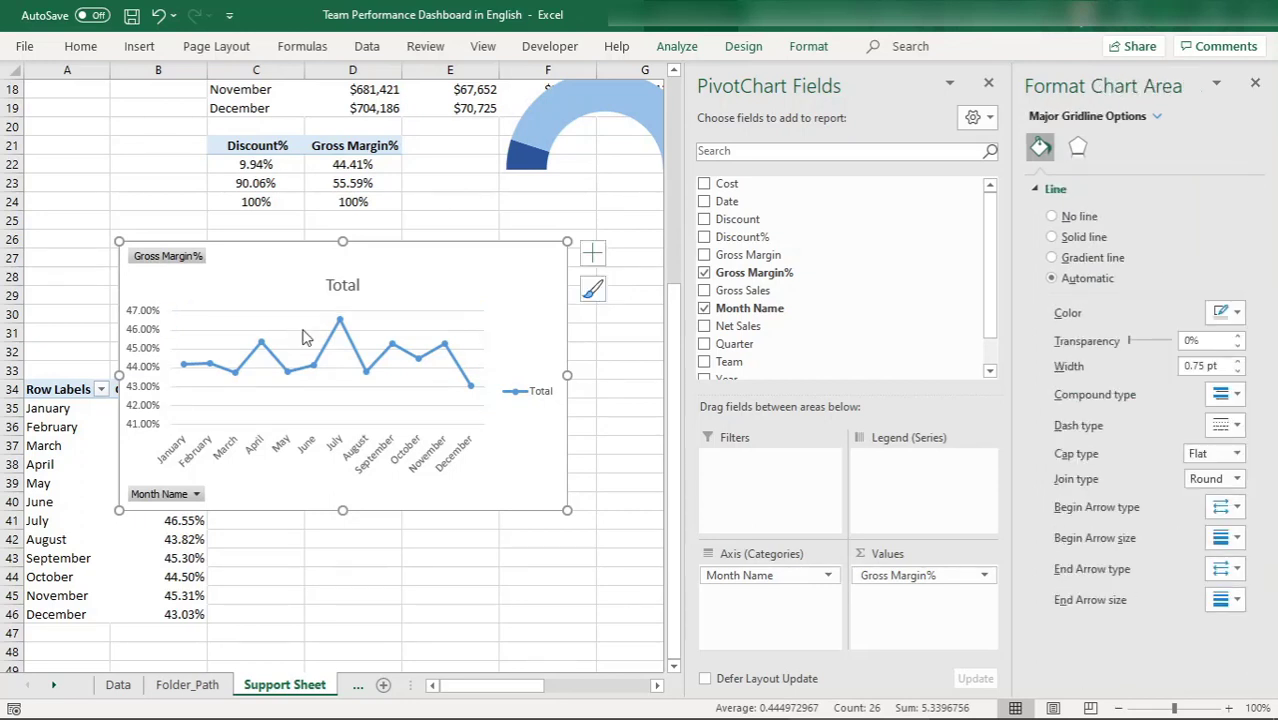
right_click(187, 258)
left_click(276, 463)
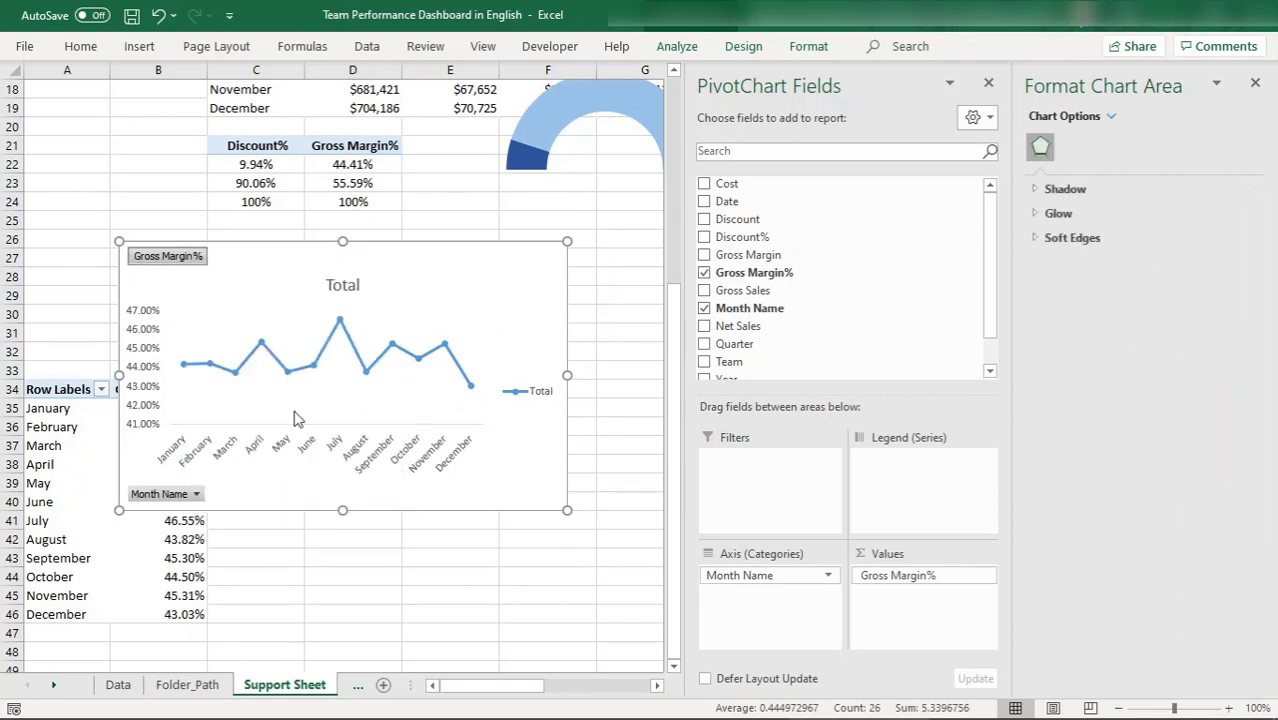
- Delete the legend and the title from the Gross Margin% line chart and close the formatting pane
left_click(518, 393)
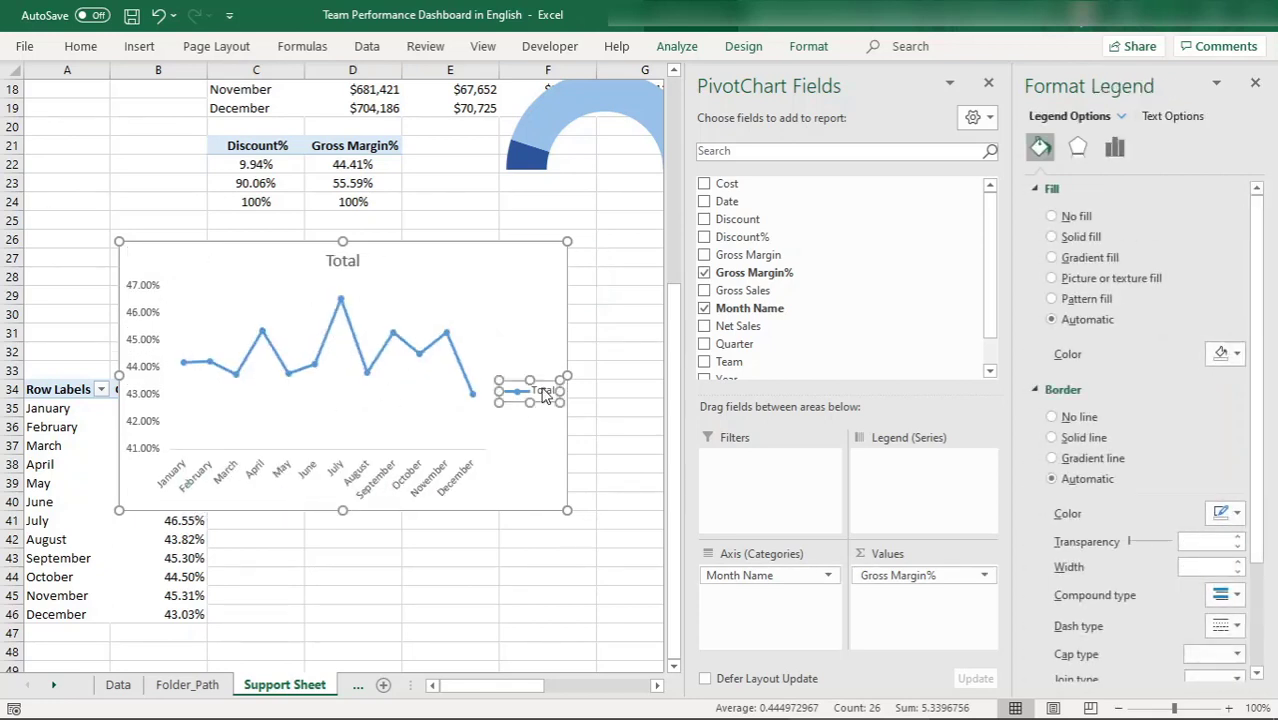
key("Delete")
left_click(350, 262)
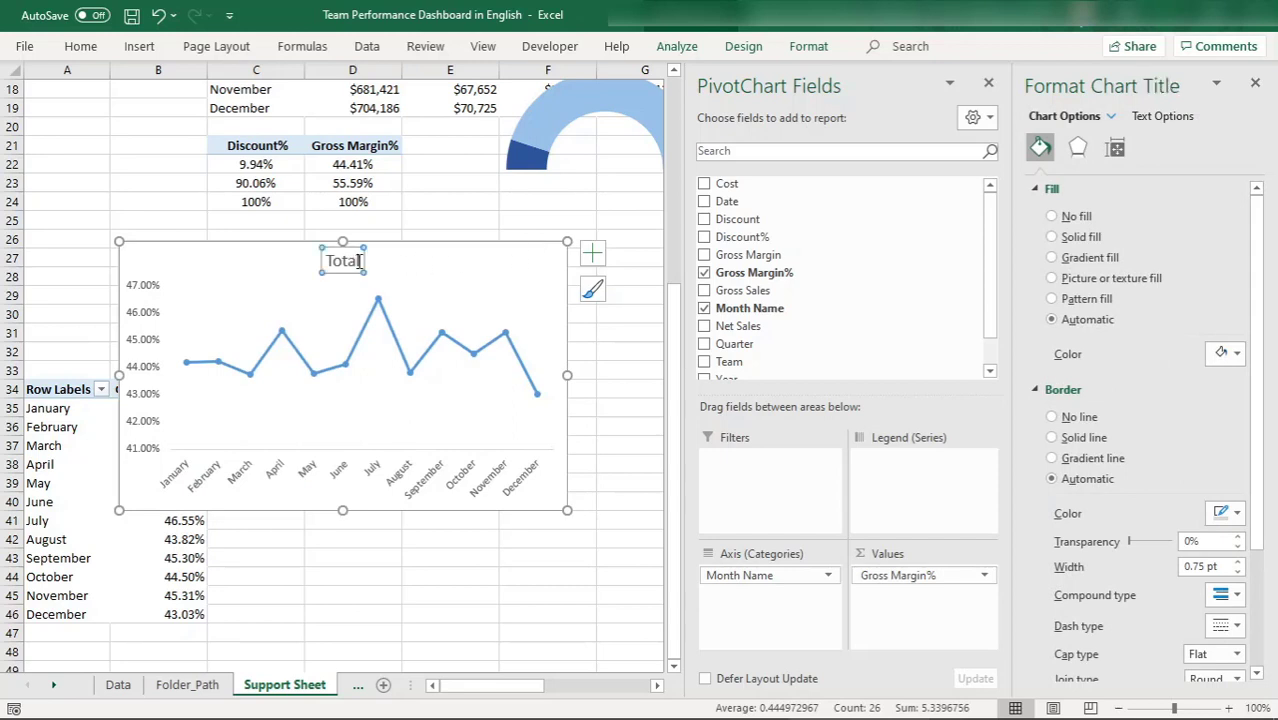
key("Delete")
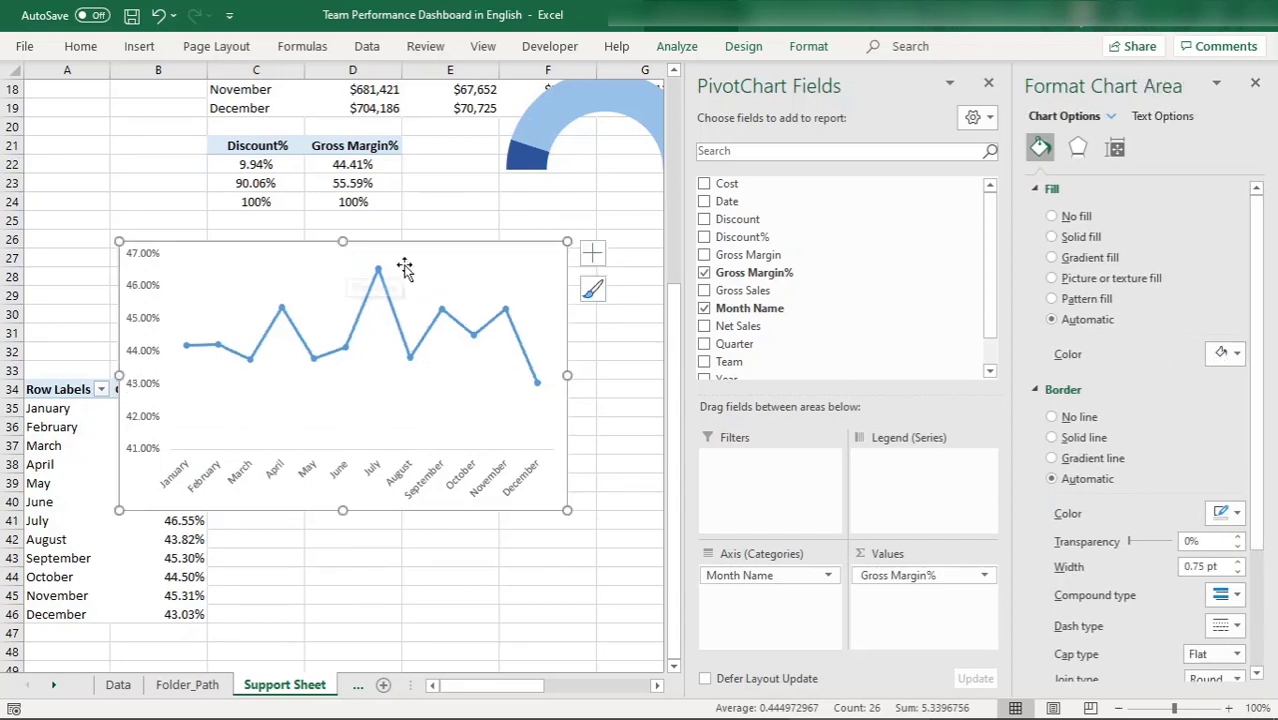
left_click(1257, 83)
left_click(1255, 85)
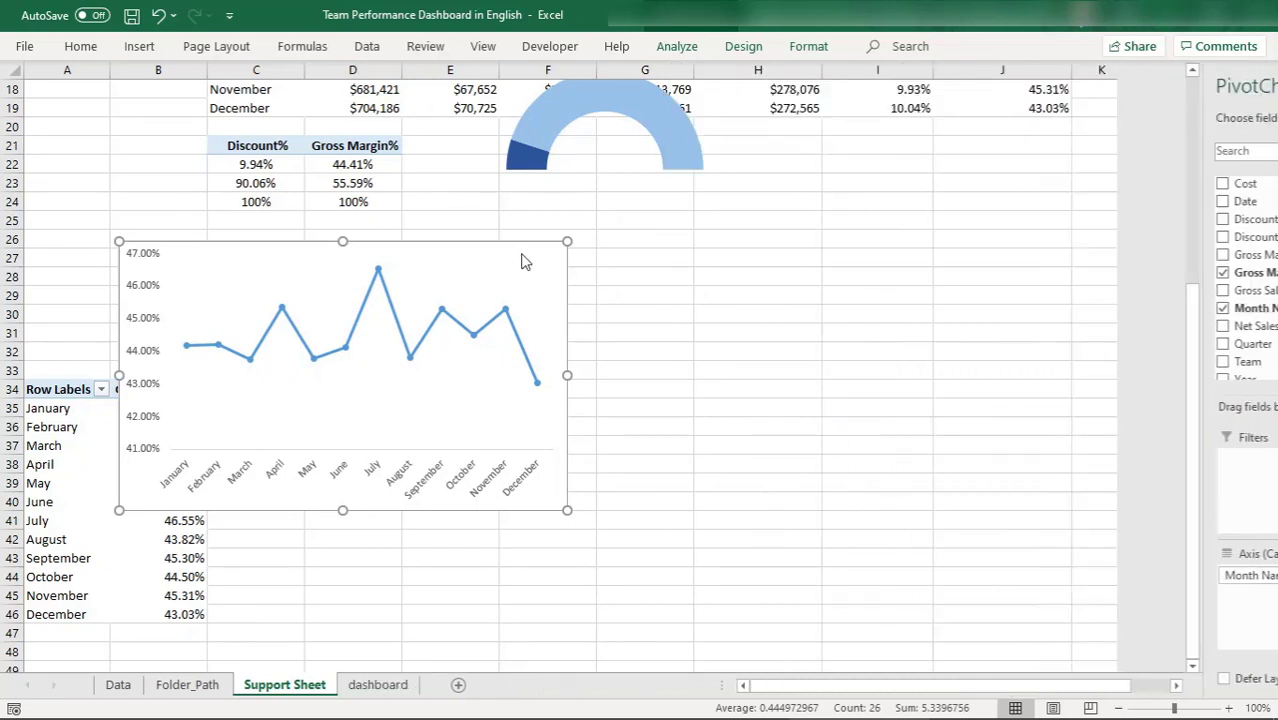
- Enlarge the Gross Margin% line chart and make its vertical and horizontal axis labels bold
left_click_drag(567, 241, 752, 228)
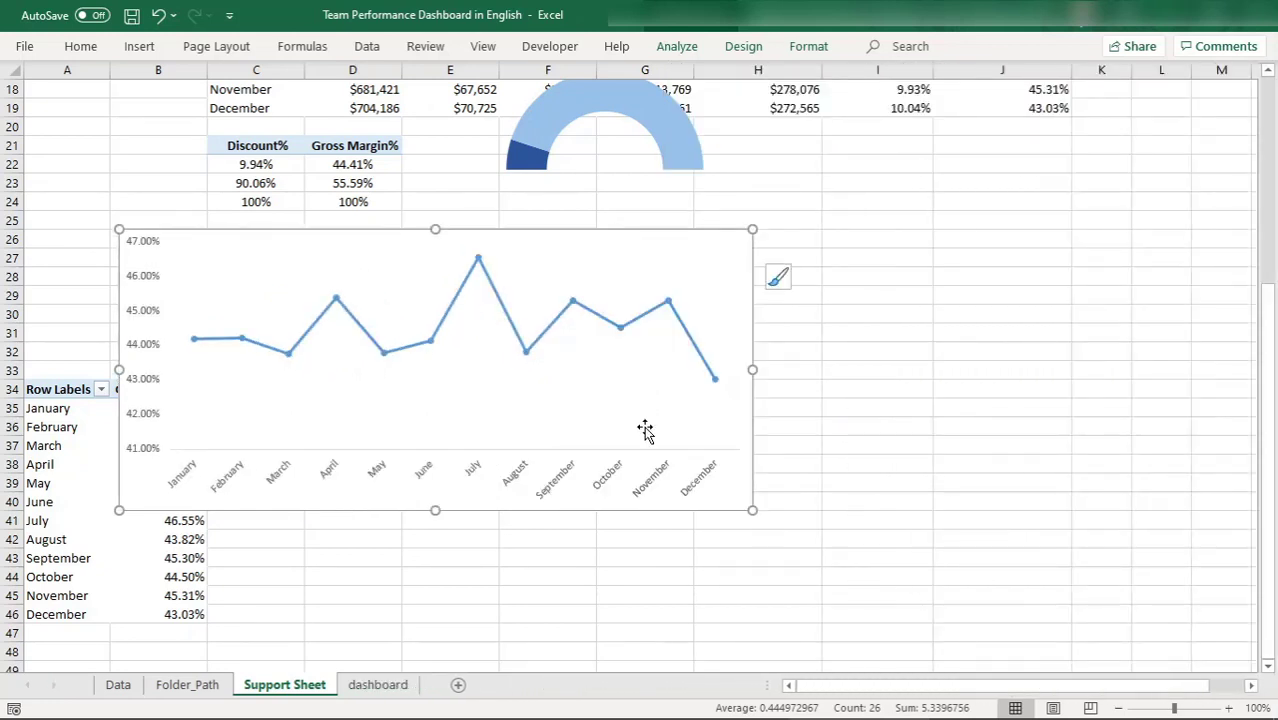
left_click_drag(752, 510, 654, 584)
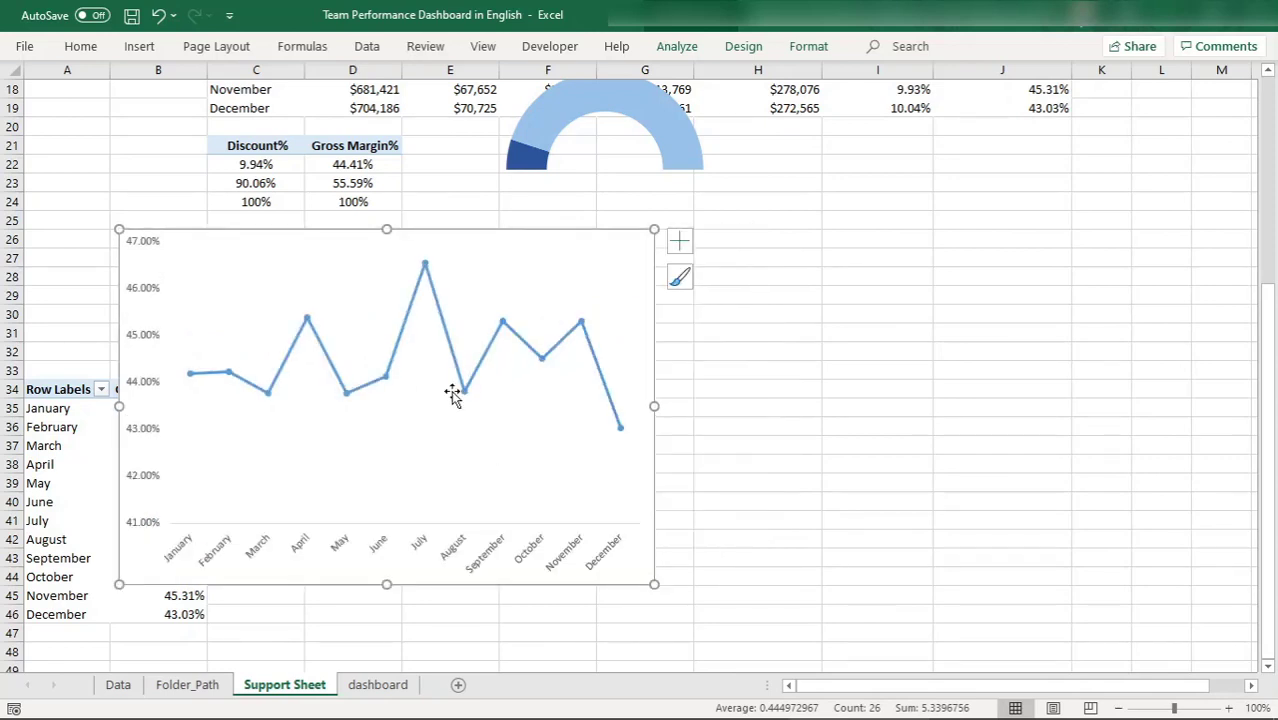
left_click(143, 301)
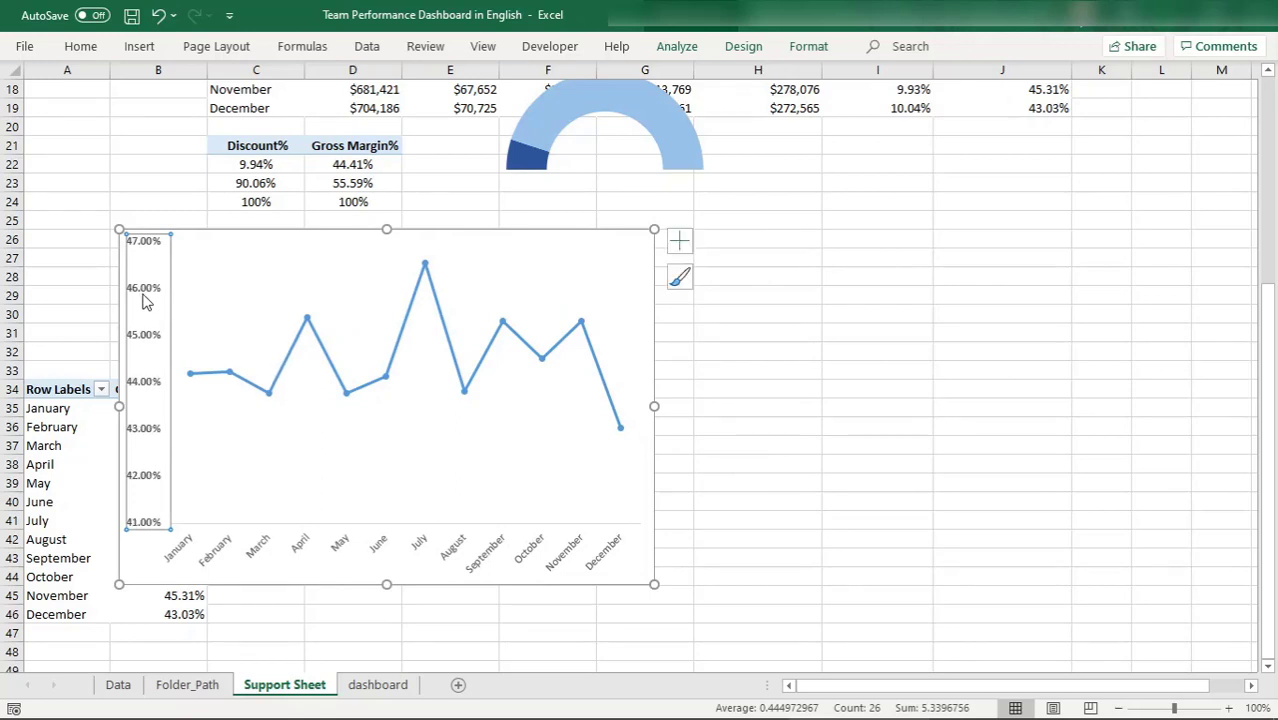
left_click(365, 555)
left_click(393, 553)
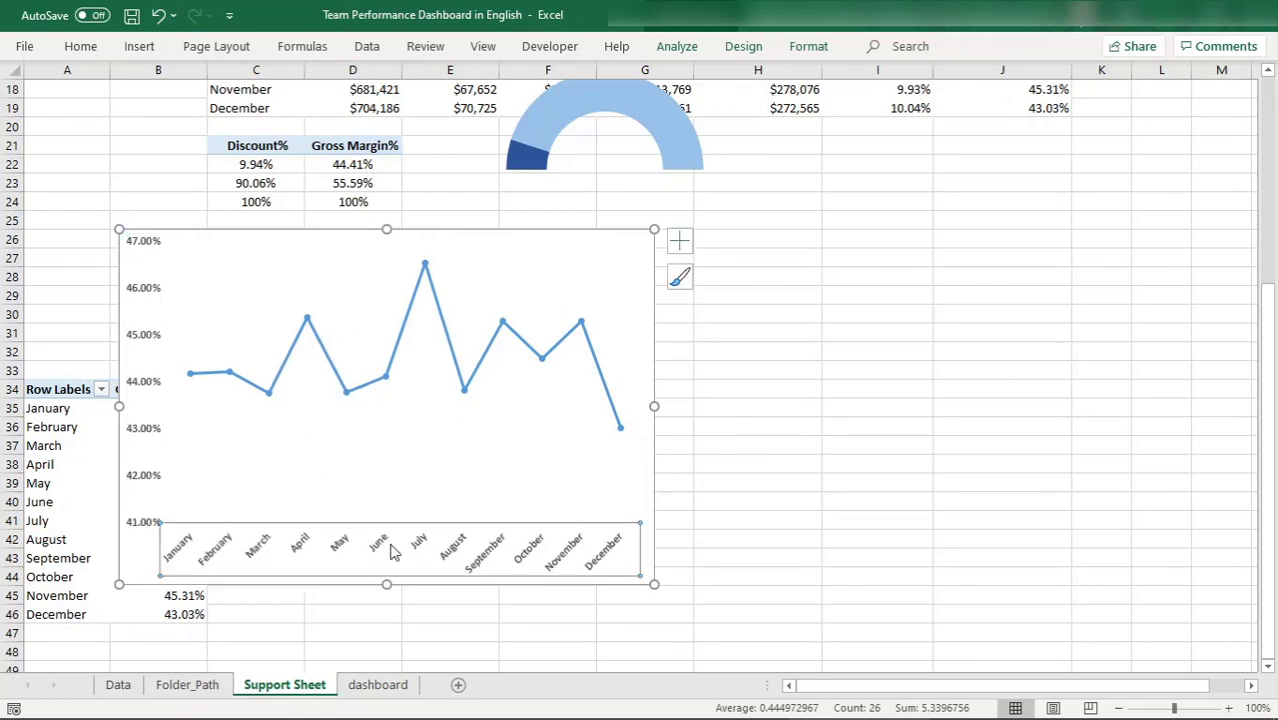
- Format the Gross Margin% series line as a solid dark blue line 3 pt wide
left_click(305, 337)
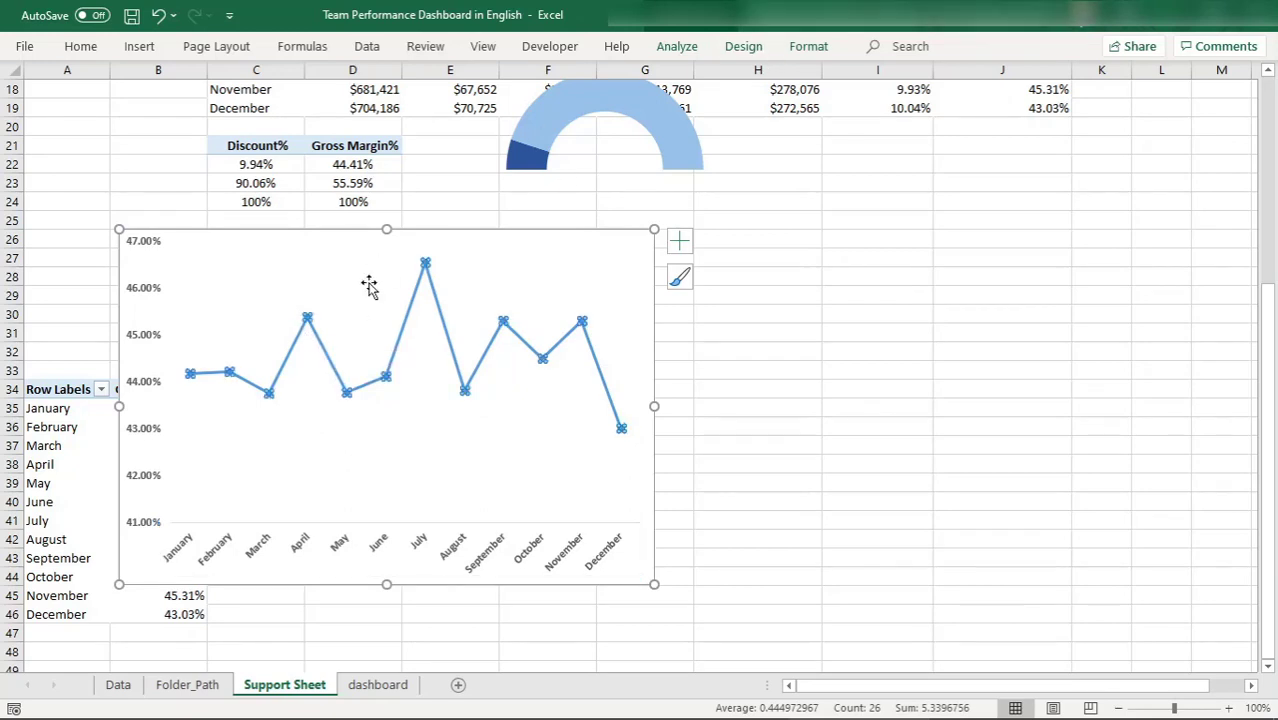
right_click(407, 323)
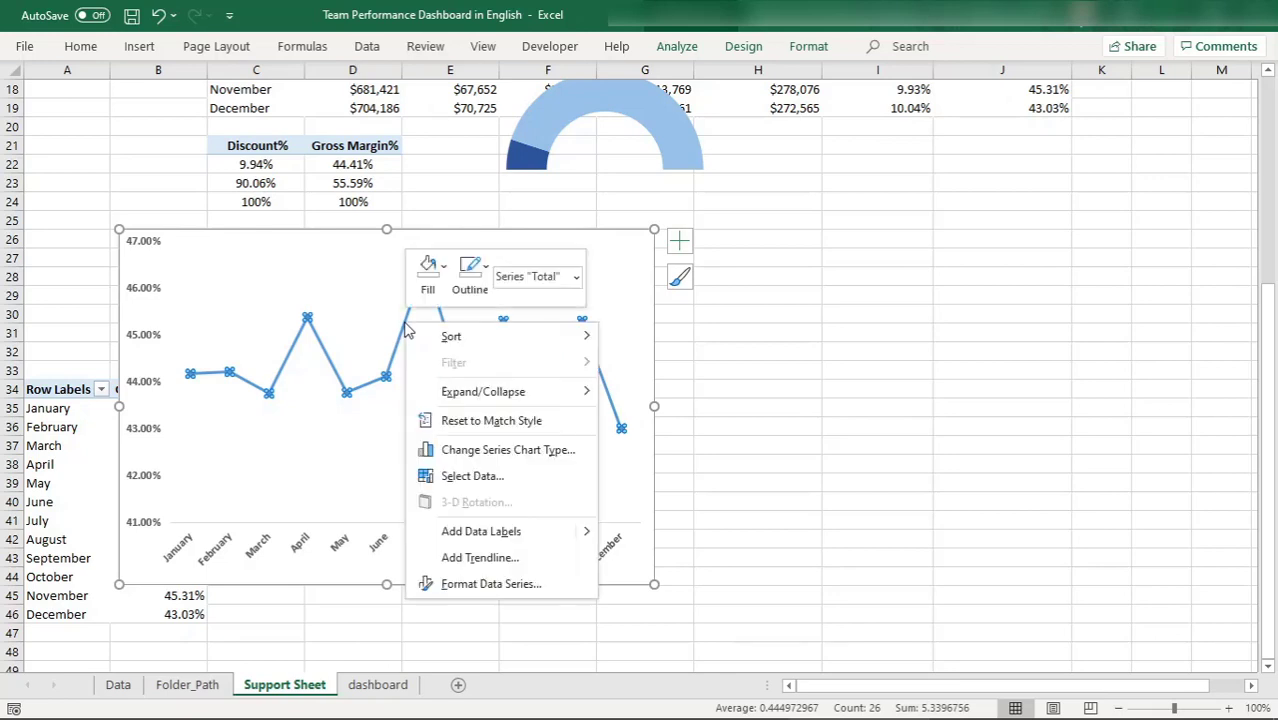
left_click(488, 584)
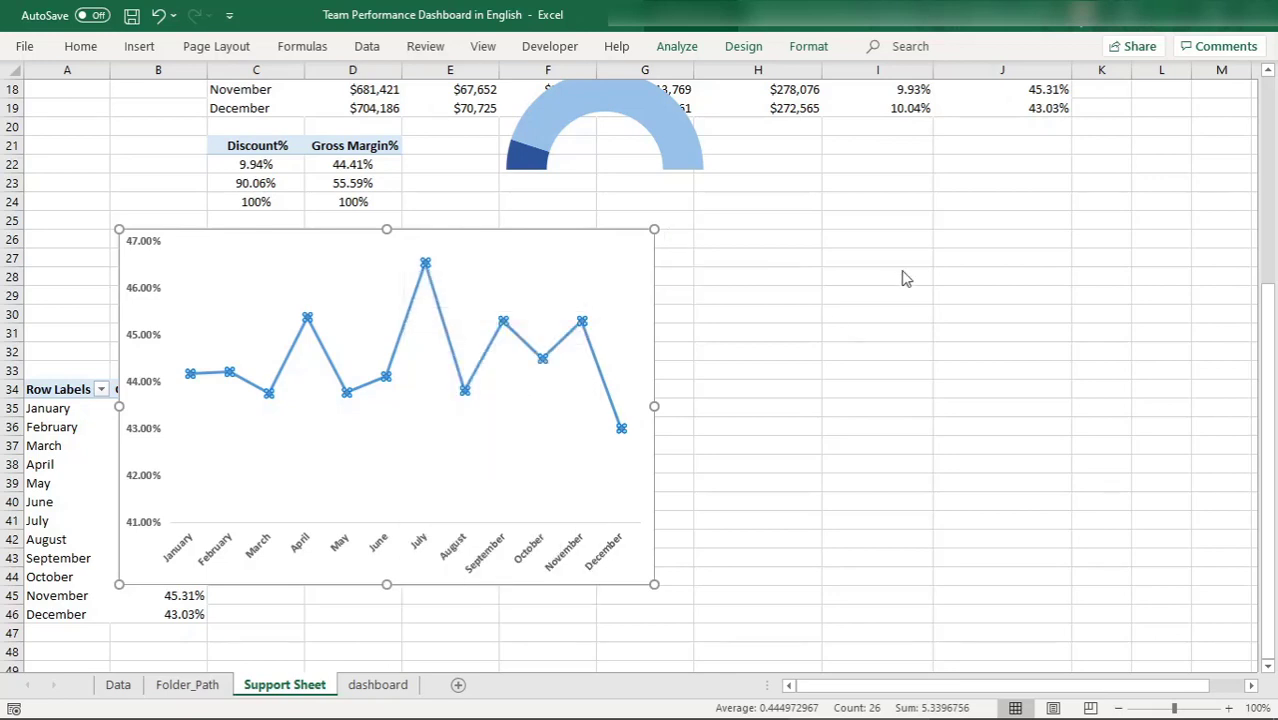
left_click(1041, 147)
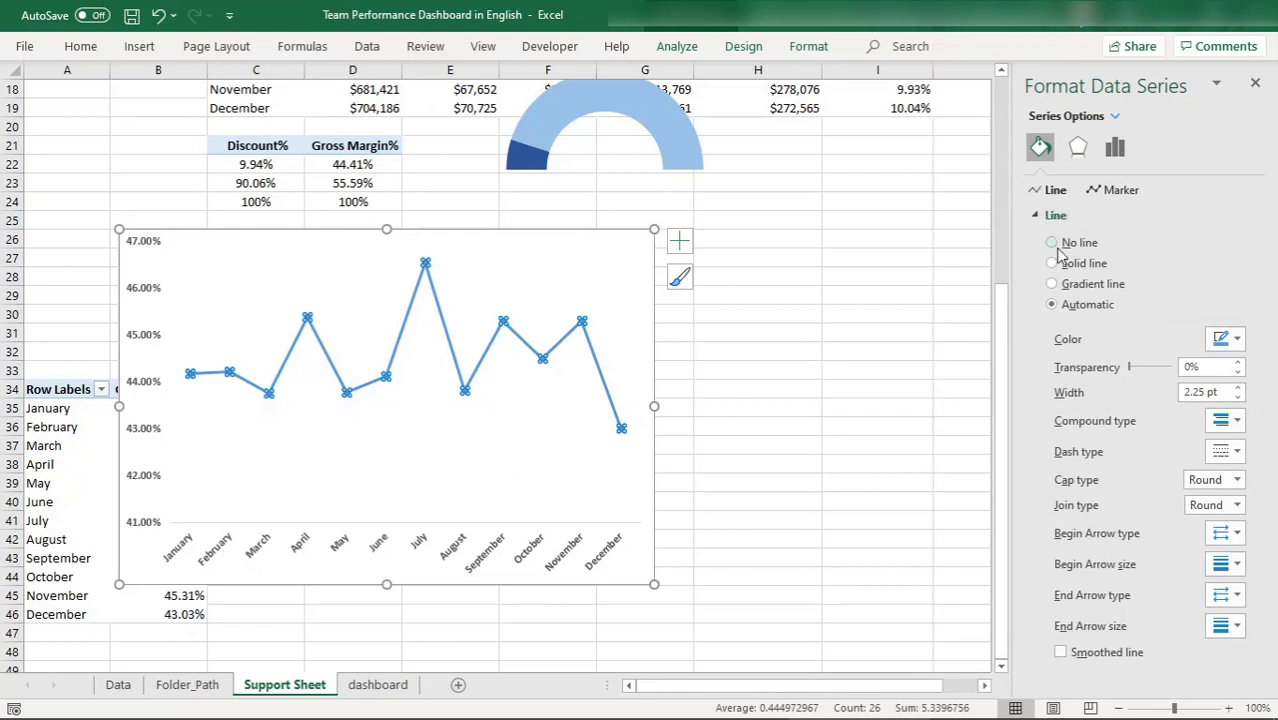
left_click(1238, 388)
left_click(1238, 387)
left_click(1238, 387)
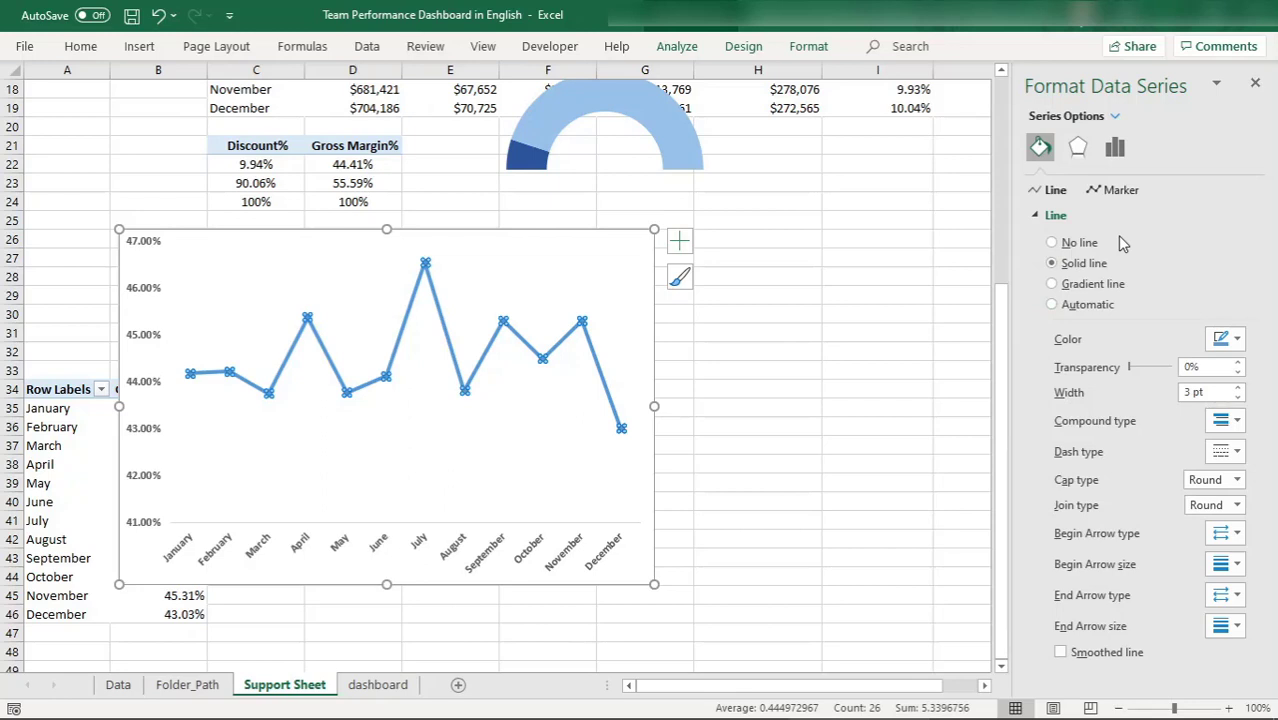
left_click(1230, 340)
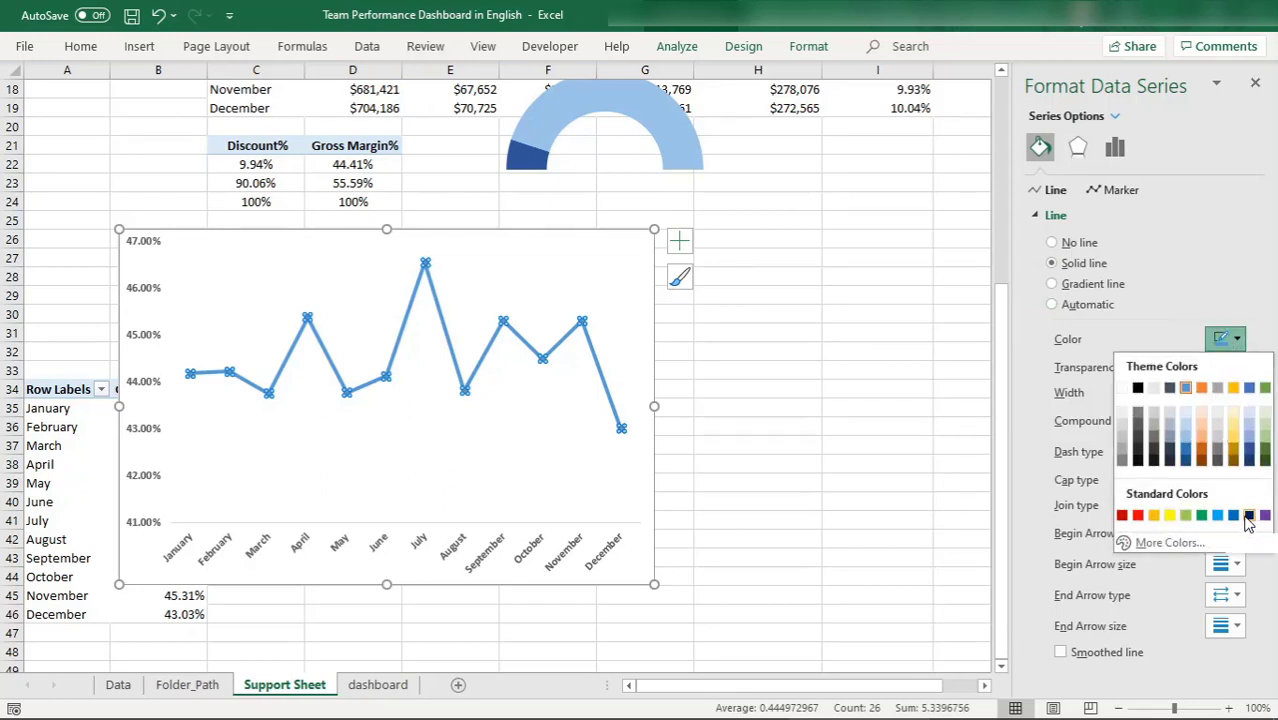
left_click(1250, 461)
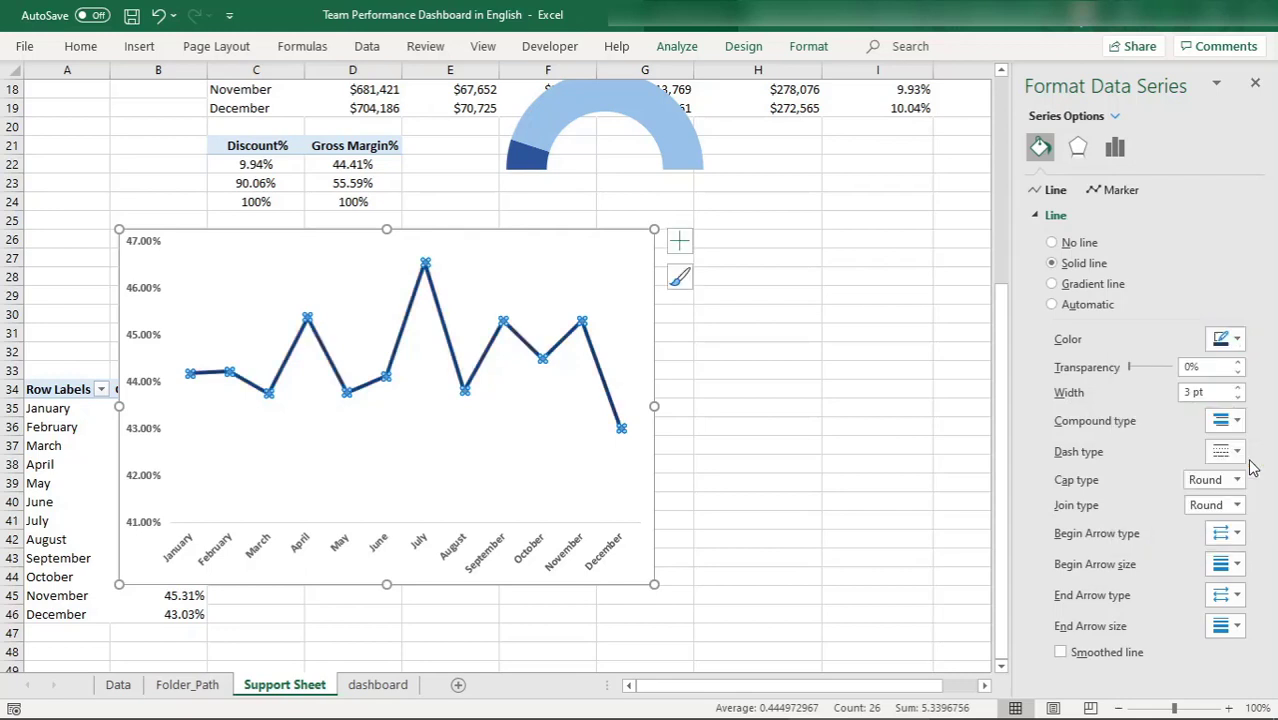
- Set the Gross Margin% line's markers to the built-in round type with size 7
left_click(1100, 196)
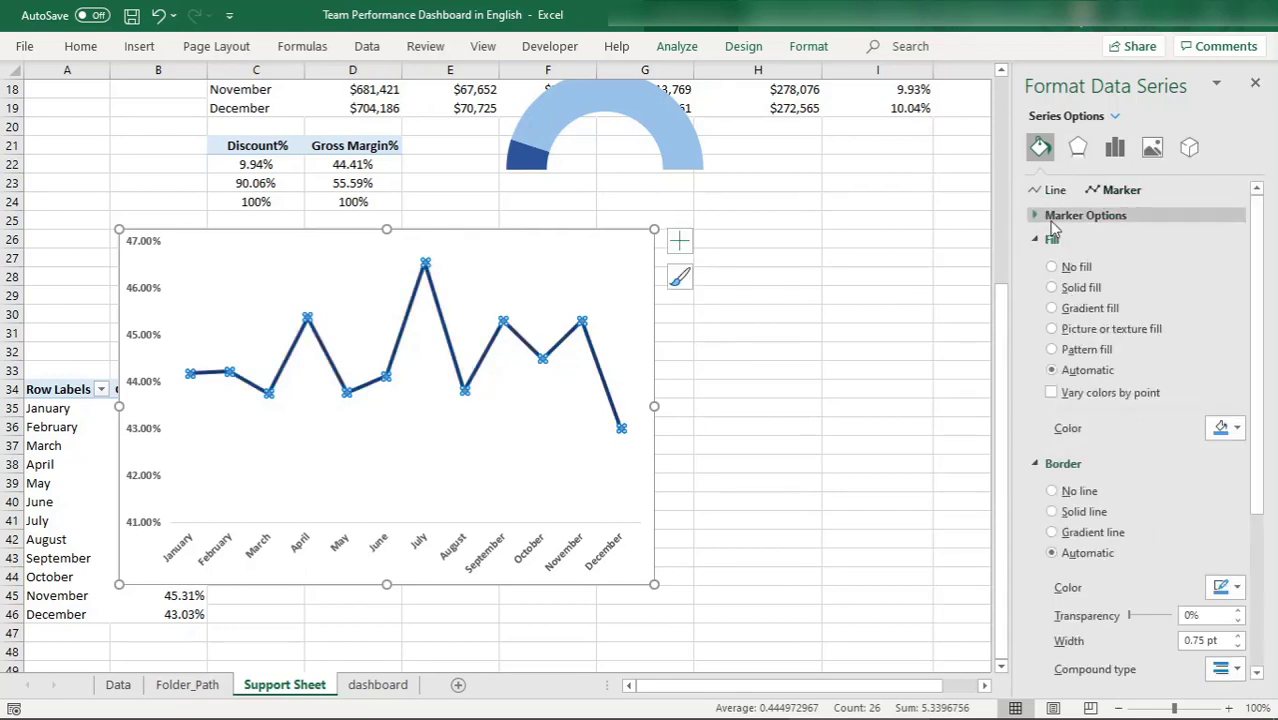
left_click(1055, 218)
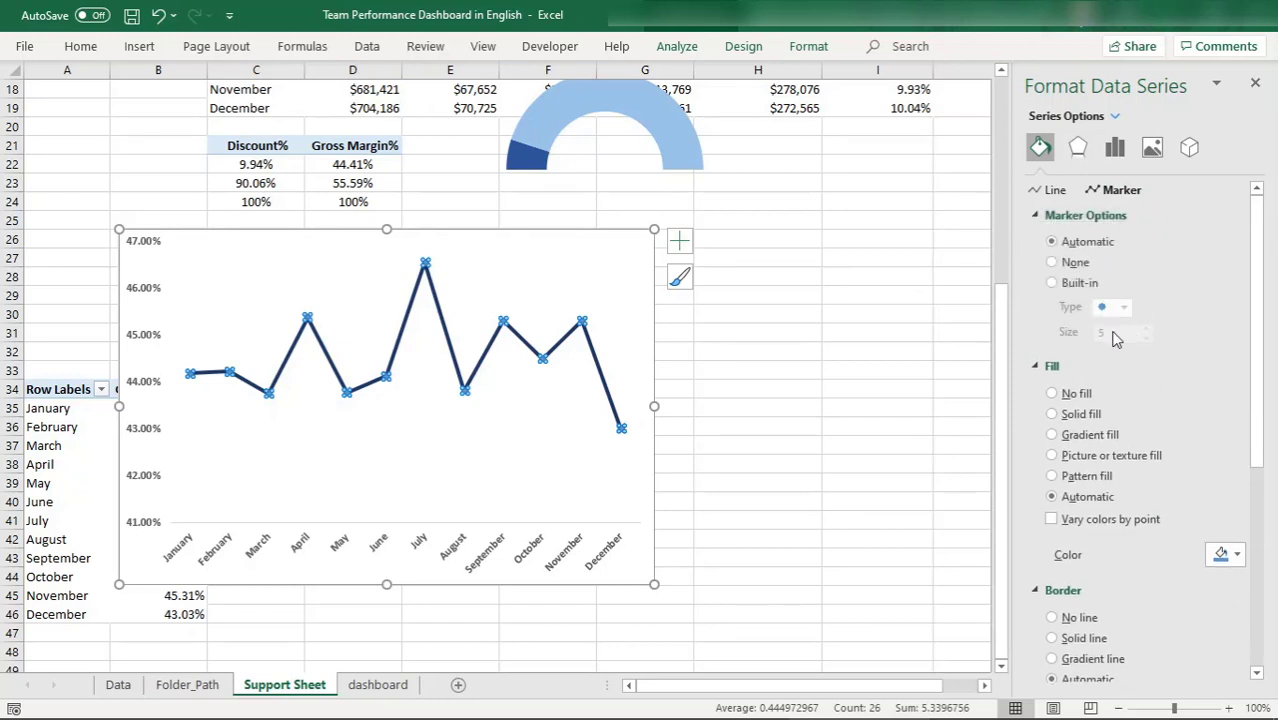
left_click(1057, 286)
left_click(1146, 328)
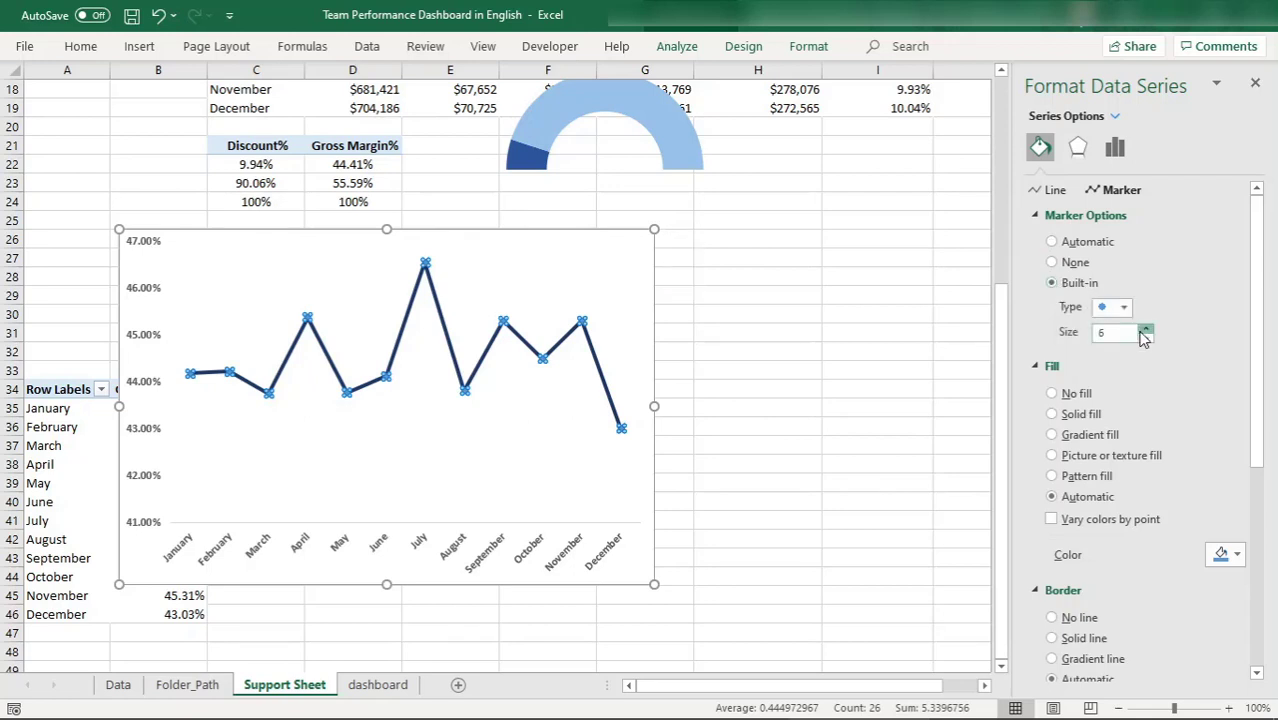
left_click(1146, 328)
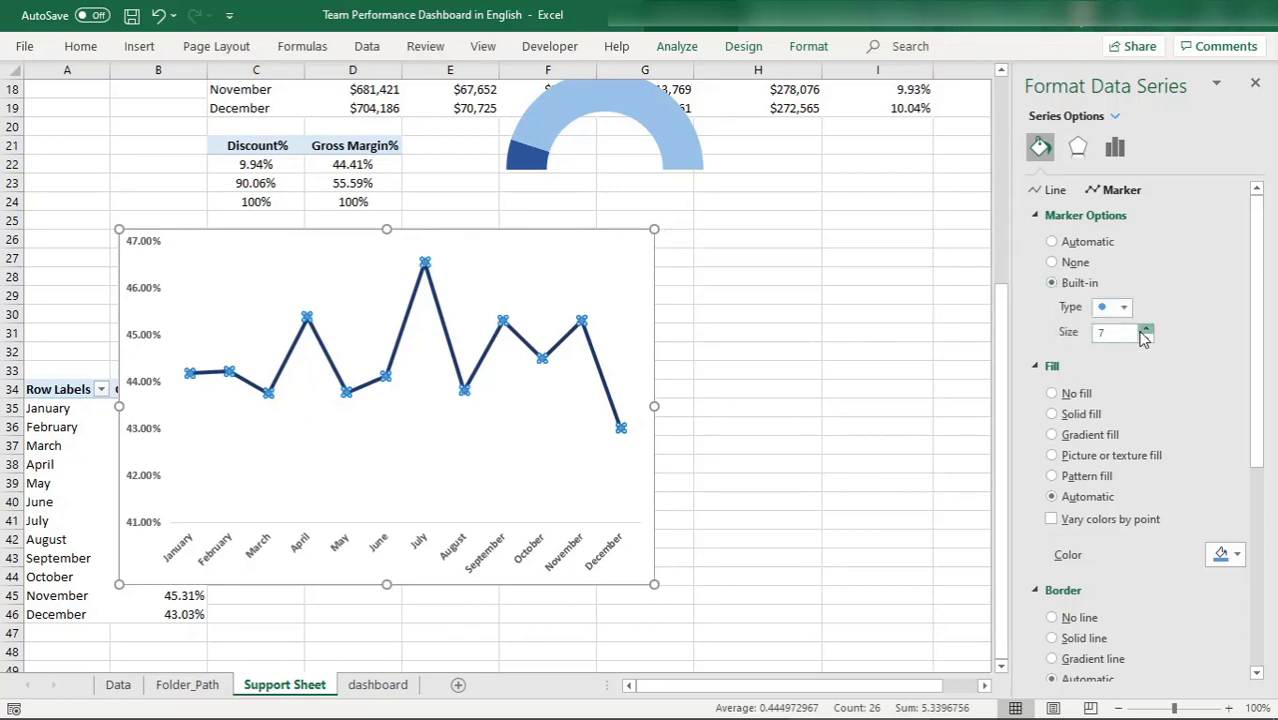
- Give the line chart's markers a solid fill in standard red
left_click(1053, 414)
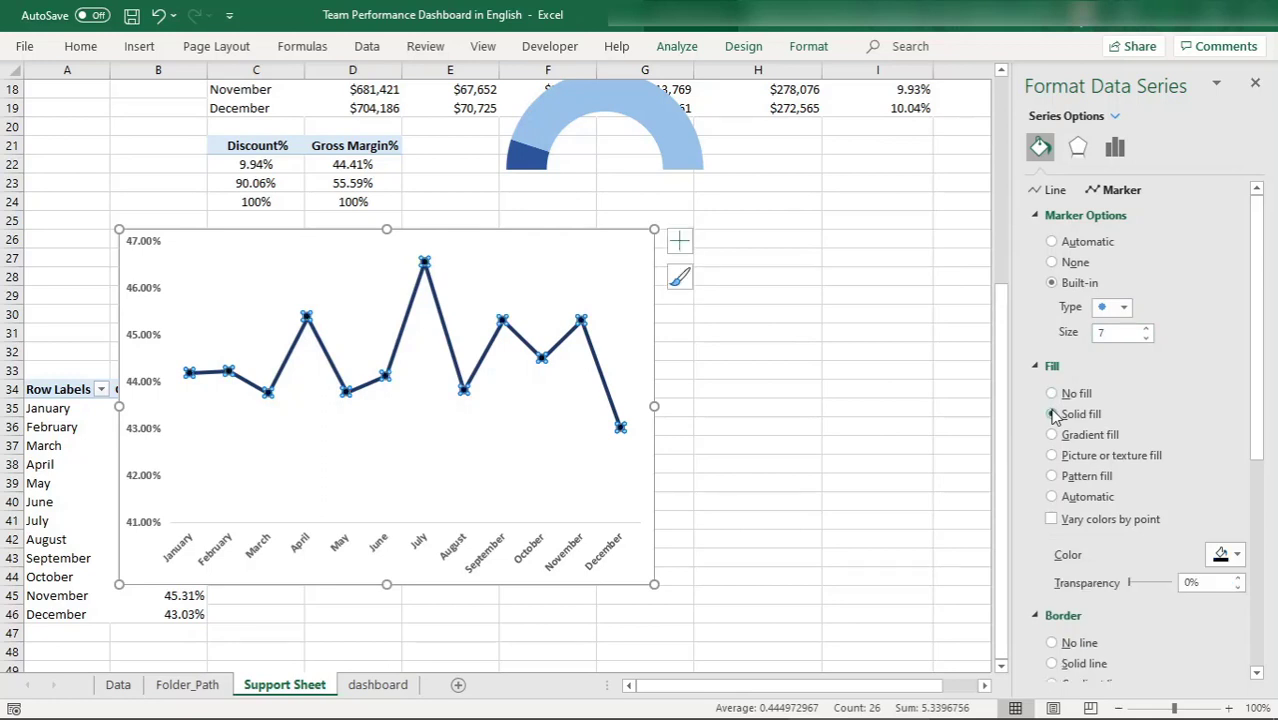
left_click(1220, 556)
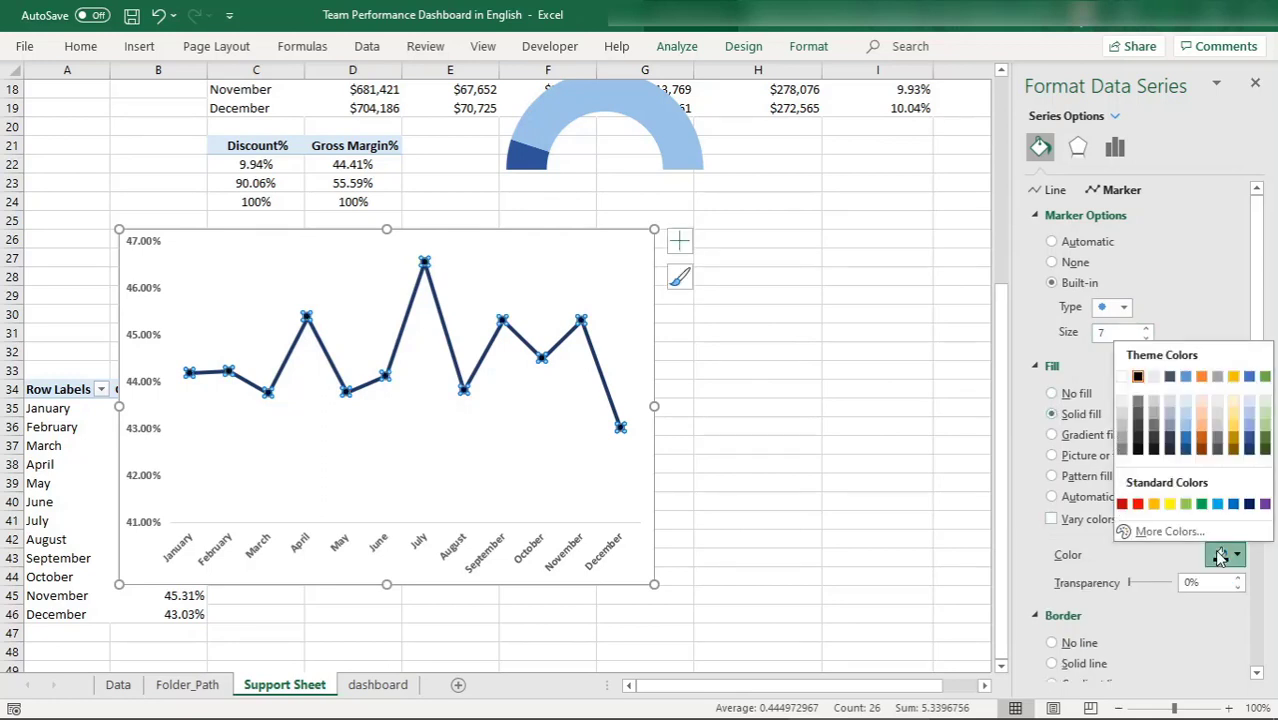
left_click(1170, 504)
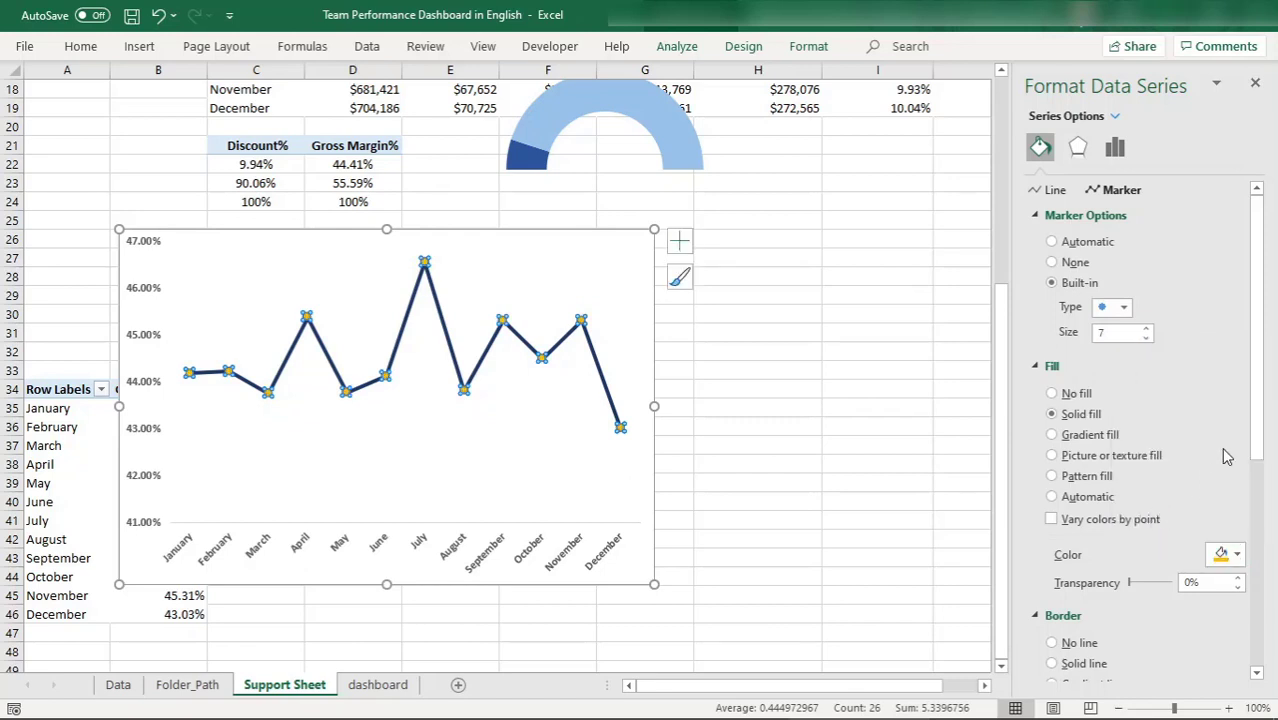
left_click(1237, 553)
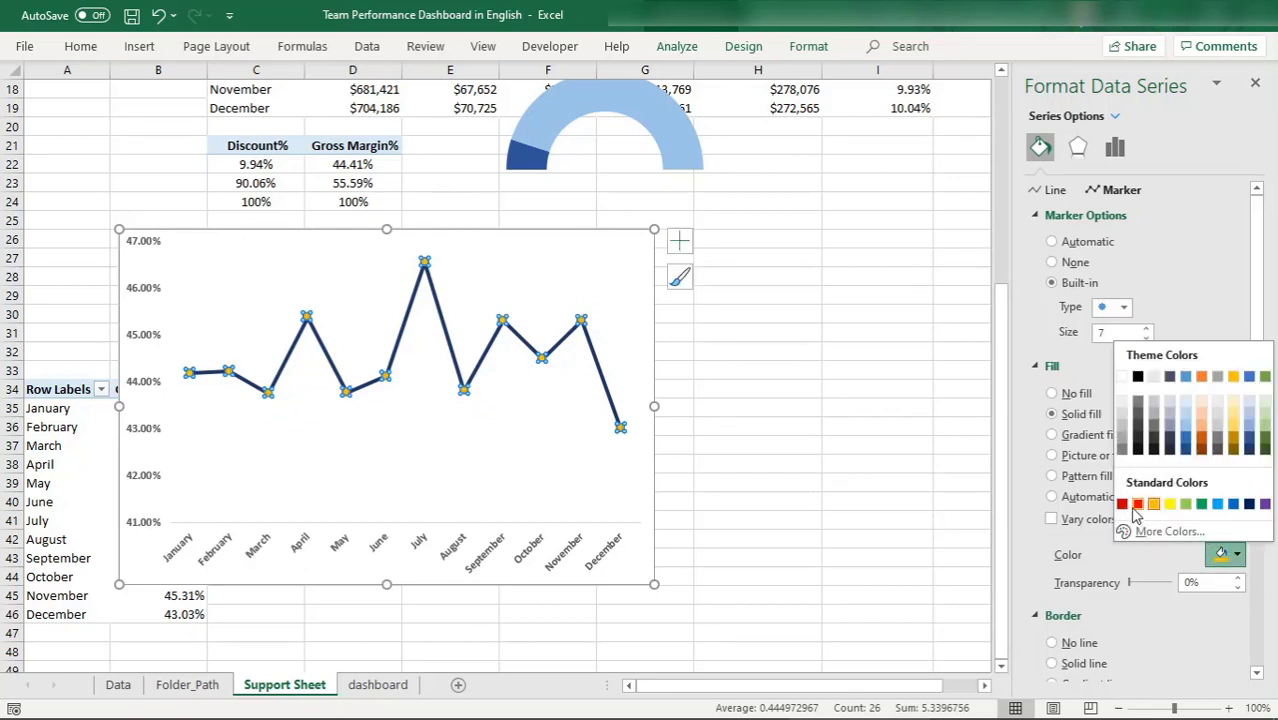
left_click(1138, 504)
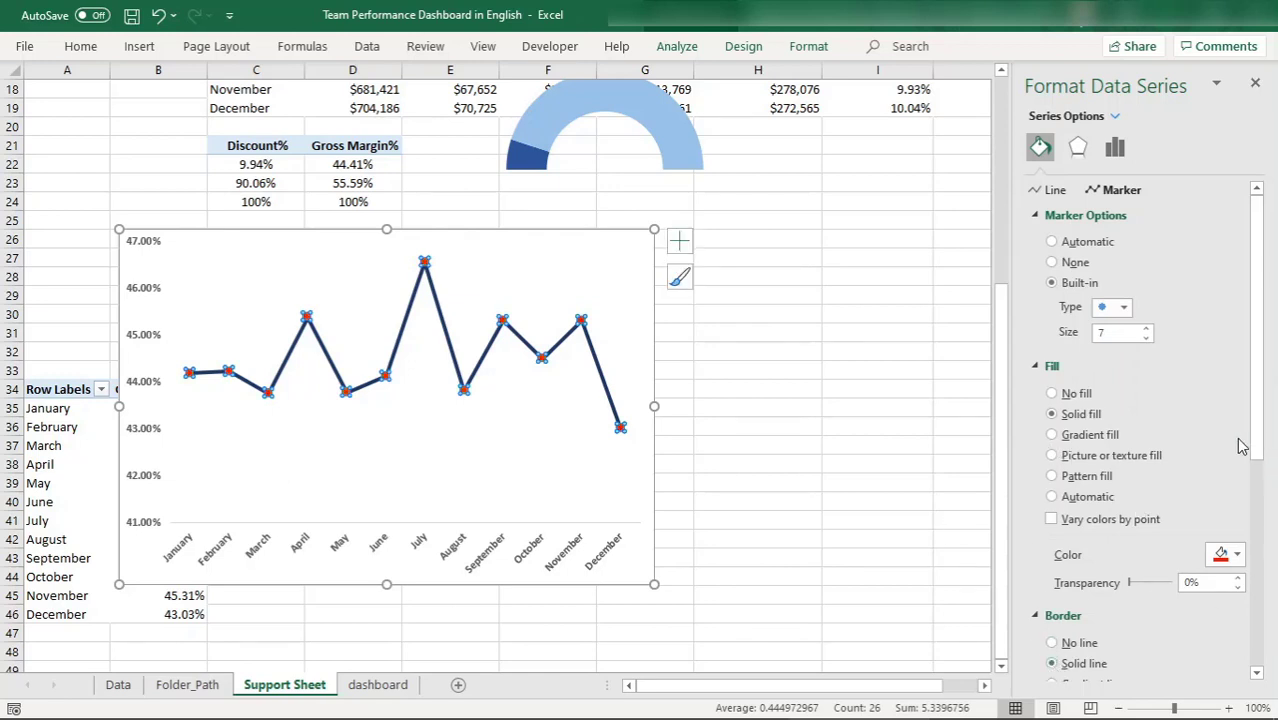
- Set the marker border color to standard orange and deselect the series
left_click_drag(1255, 428, 1262, 535)
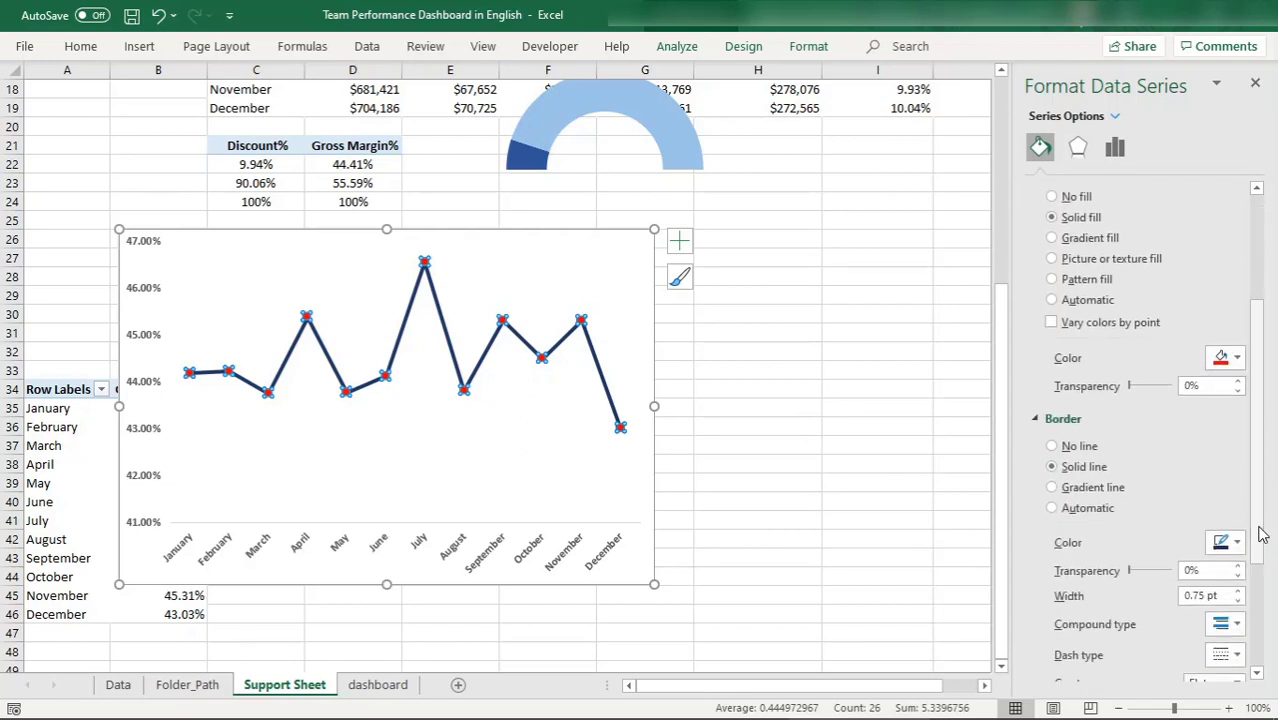
left_click(1222, 543)
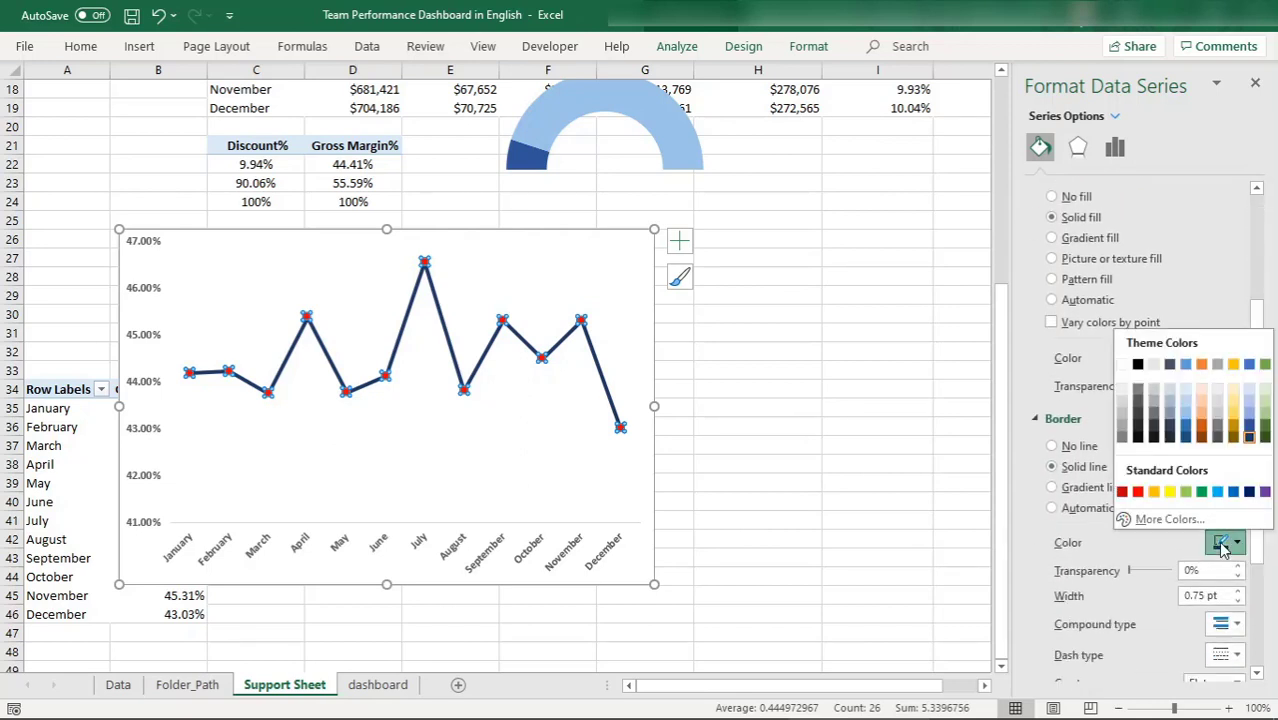
left_click(1154, 491)
left_click(549, 430)
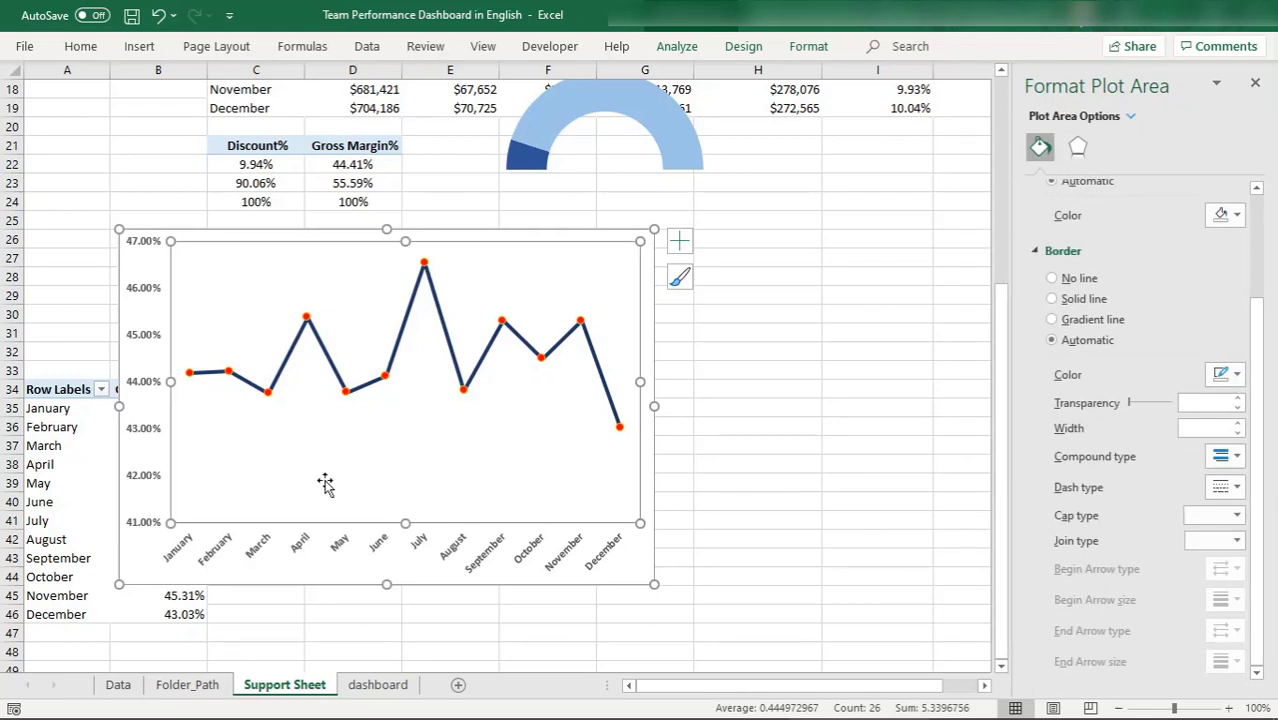
- Set the Gross Margin% line chart's chart area to no fill
left_click(201, 237)
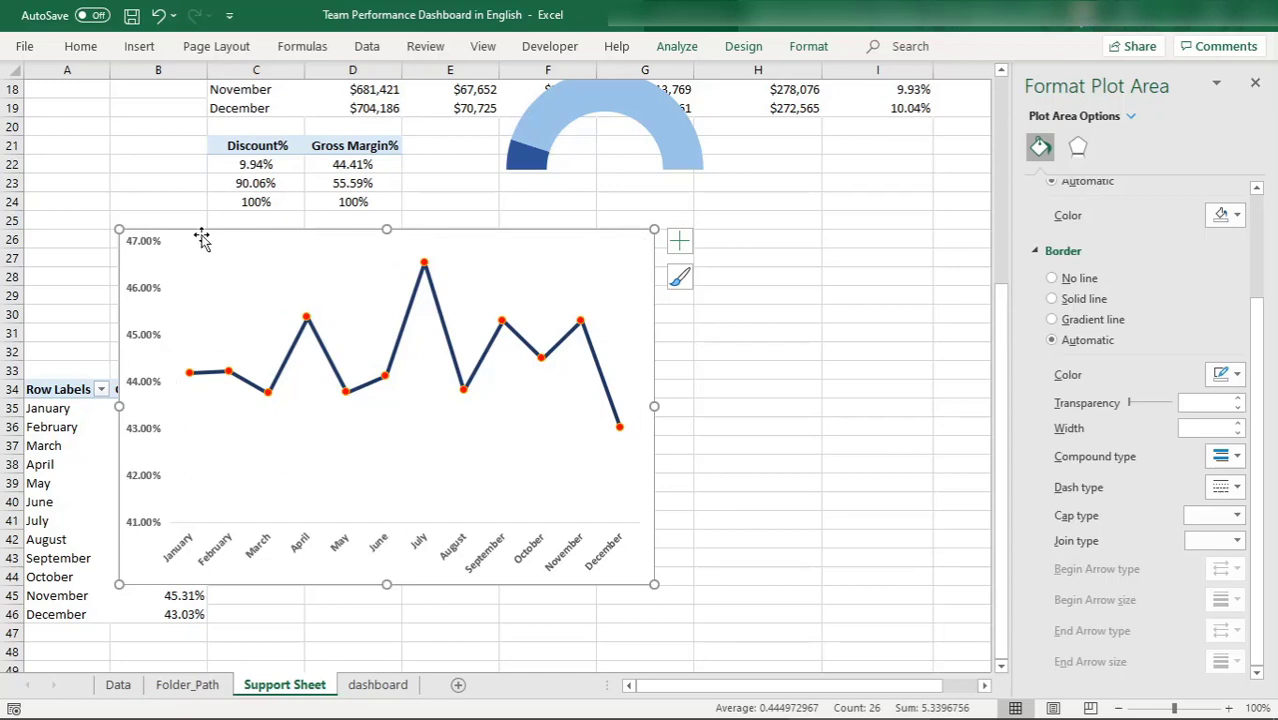
right_click(201, 237)
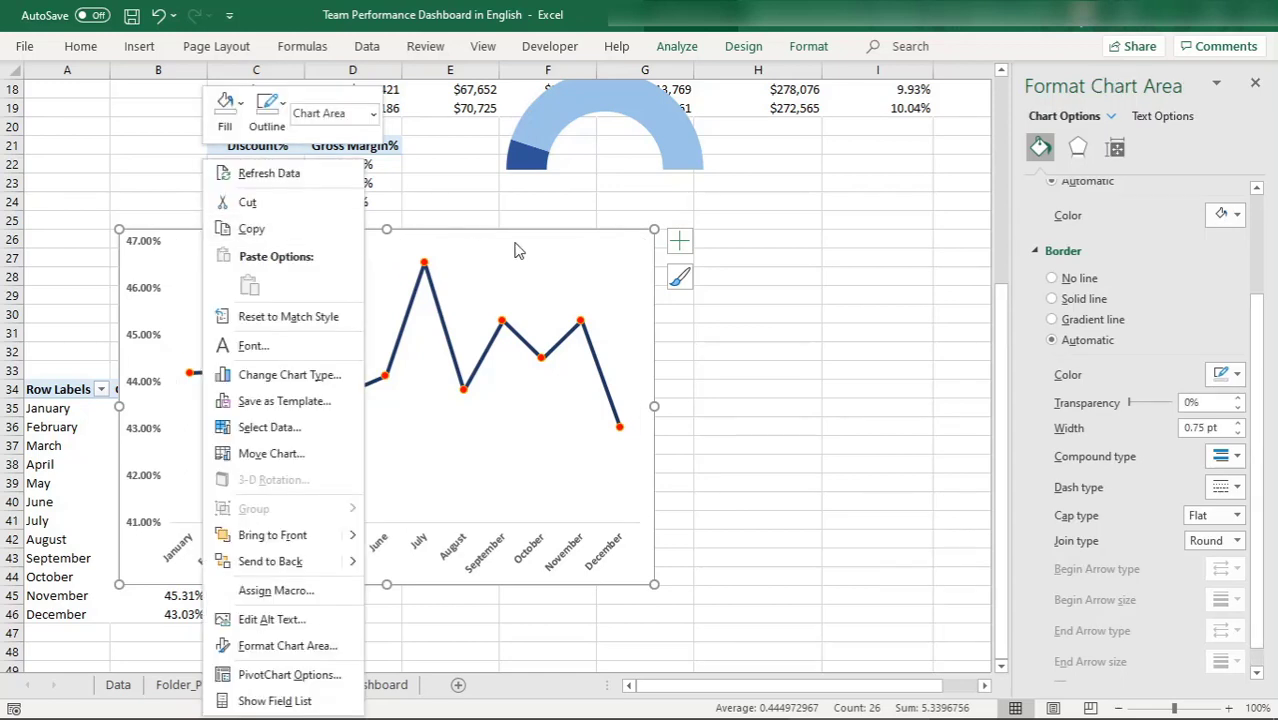
left_click(287, 645)
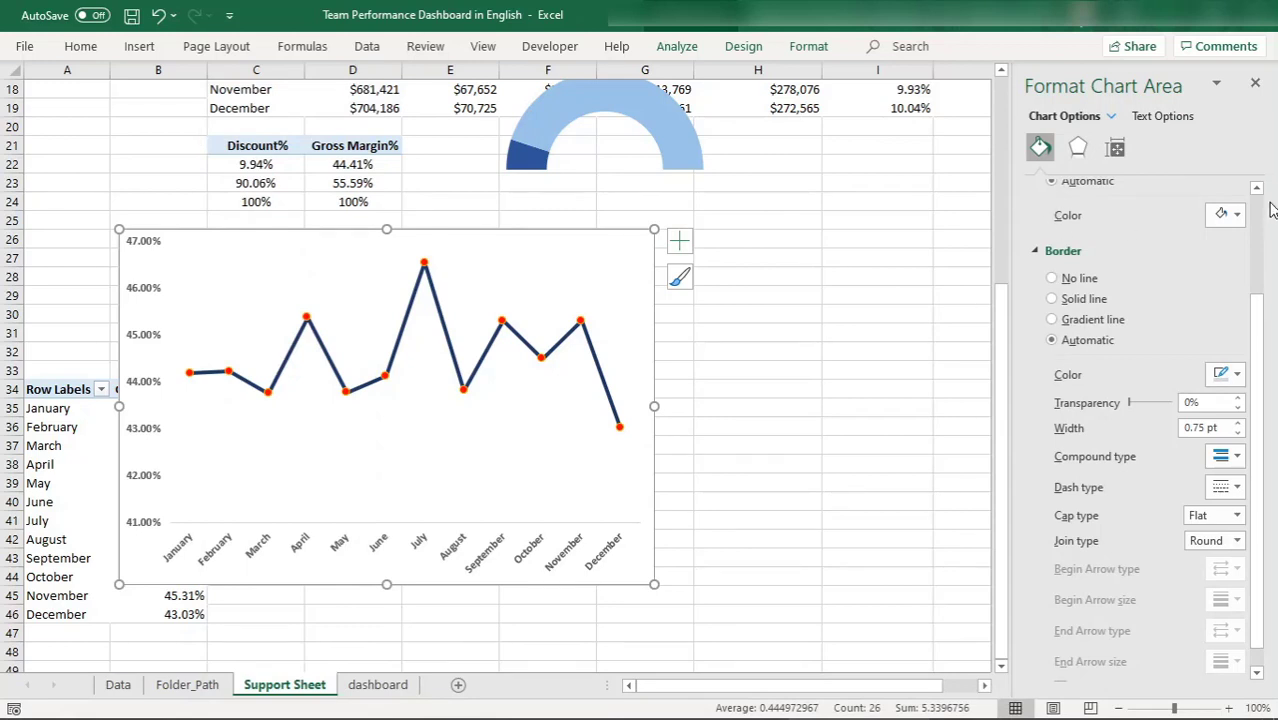
scroll(1268, 210, "up", 3)
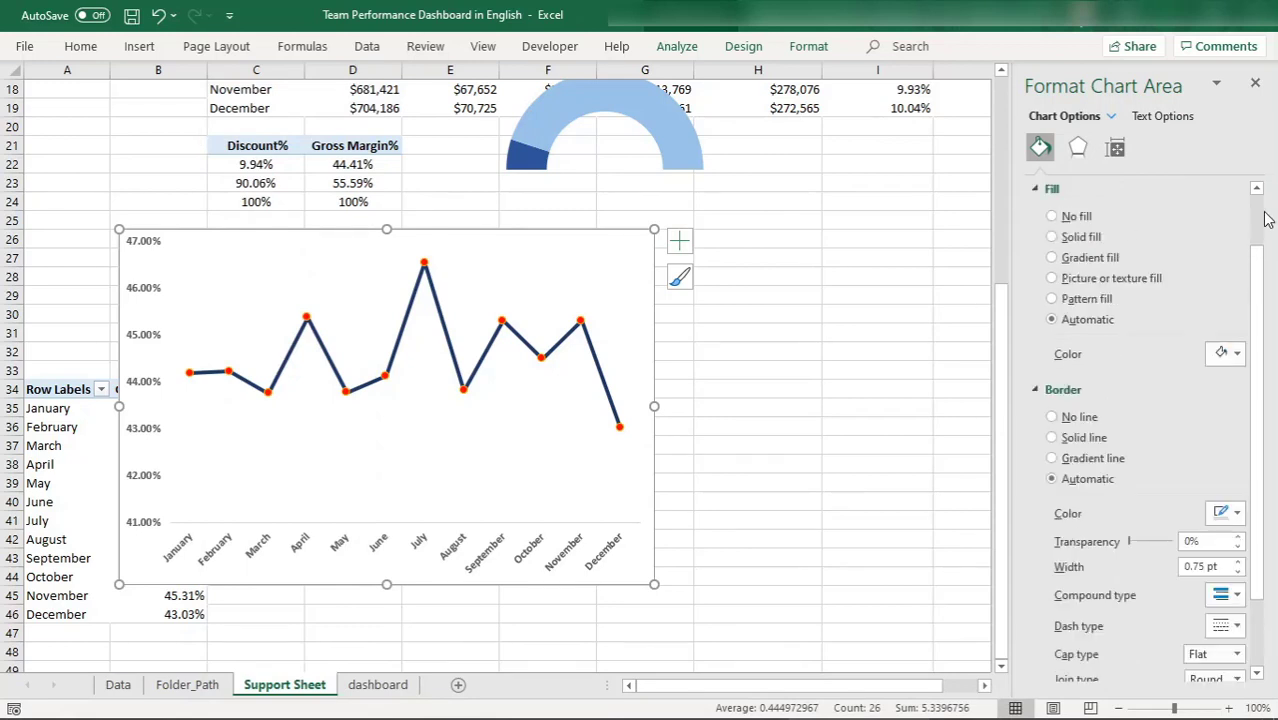
left_click(1061, 226)
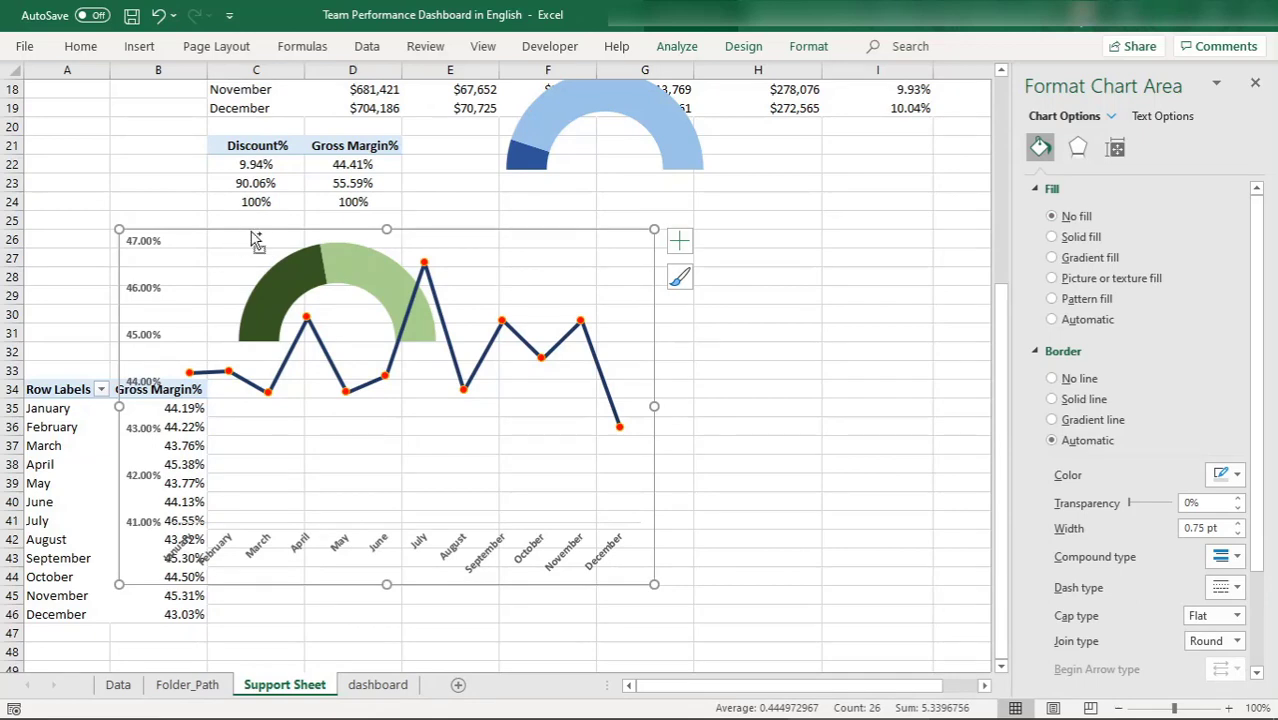
- Paste the Gross Margin% line chart onto the dashboard sheet and position it just below the Gross Margin% heading
left_click(385, 695)
left_click(441, 419)
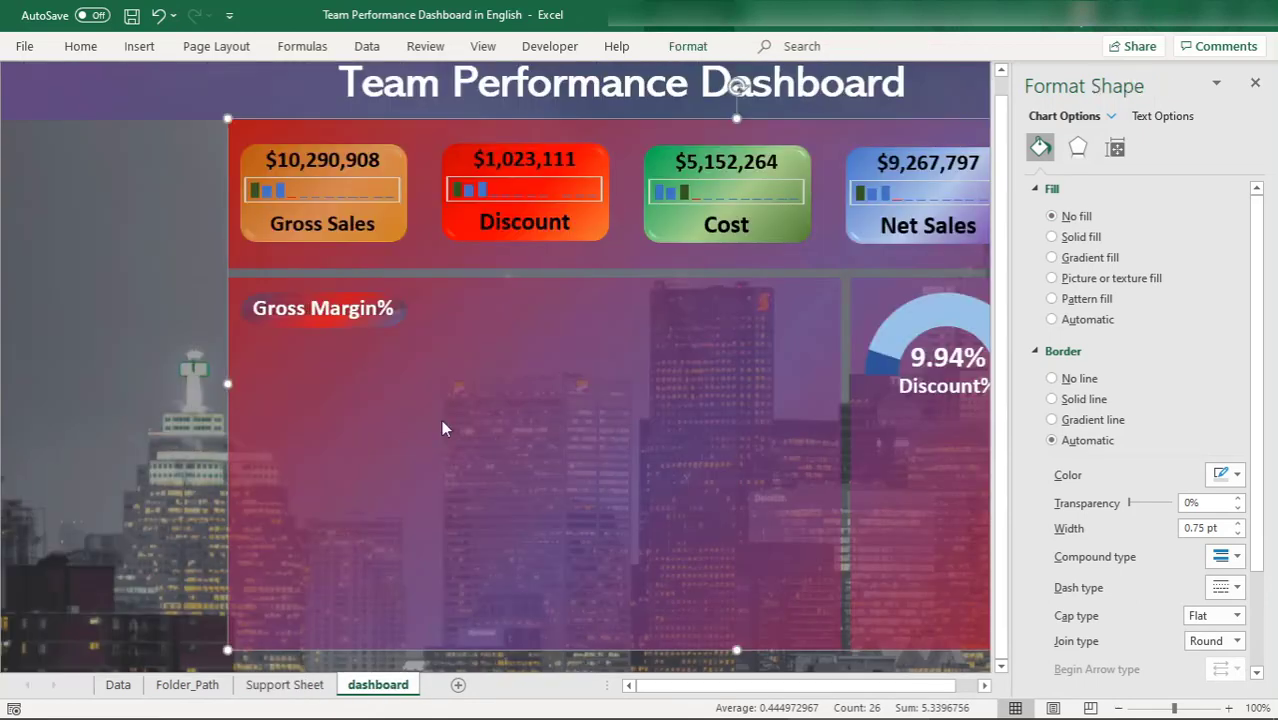
left_click(351, 378)
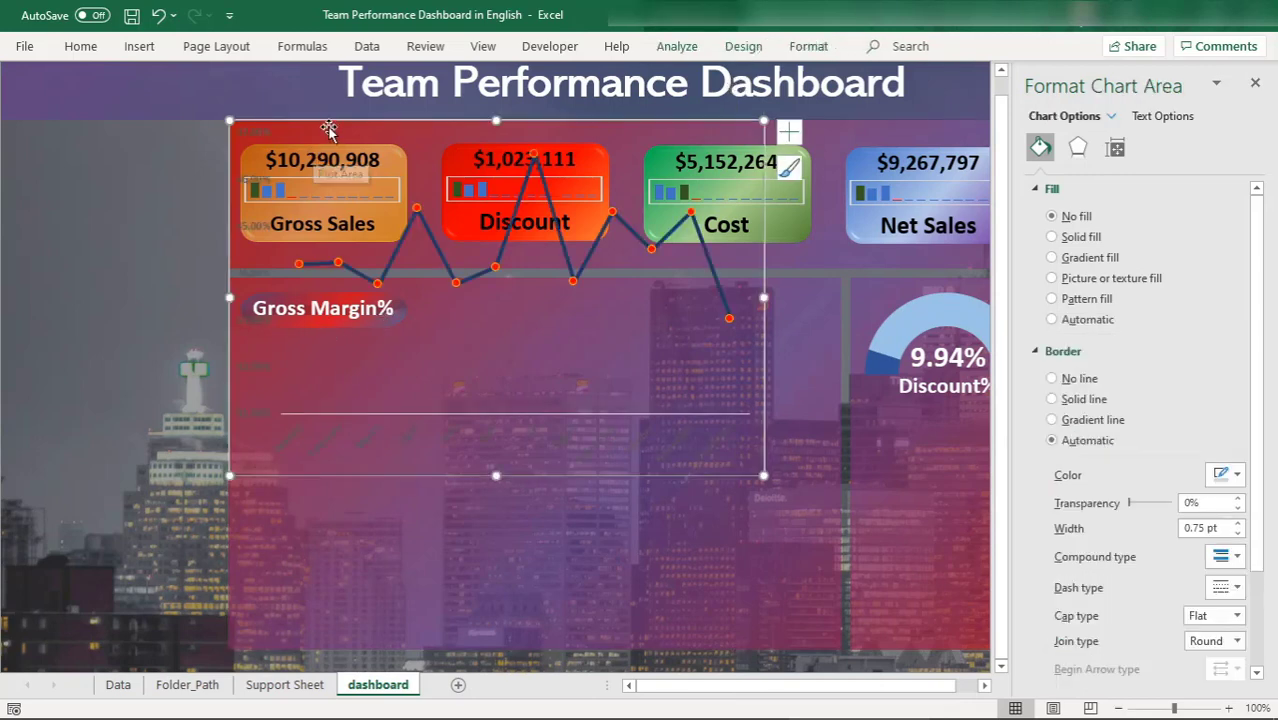
left_click_drag(329, 131, 344, 314)
- Set the text color of the line chart's vertical axis percentage labels to white on the dashboard
left_click(272, 394)
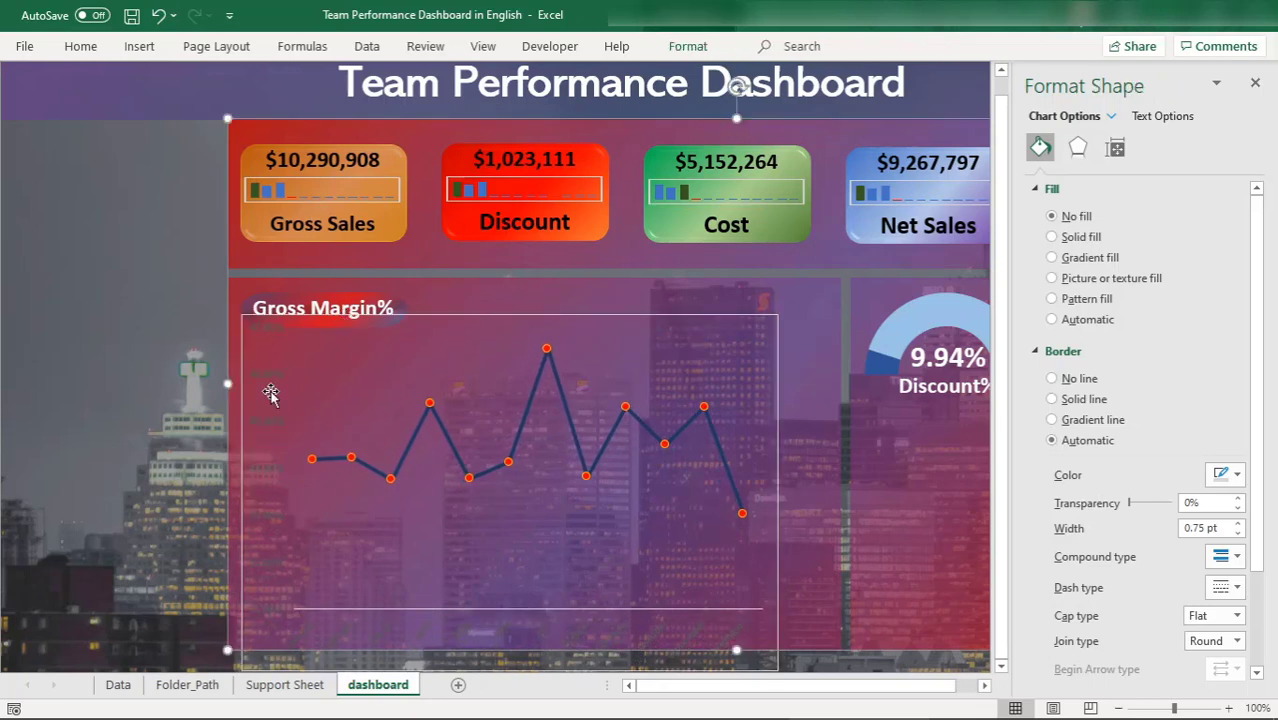
left_click(259, 326)
left_click(259, 326)
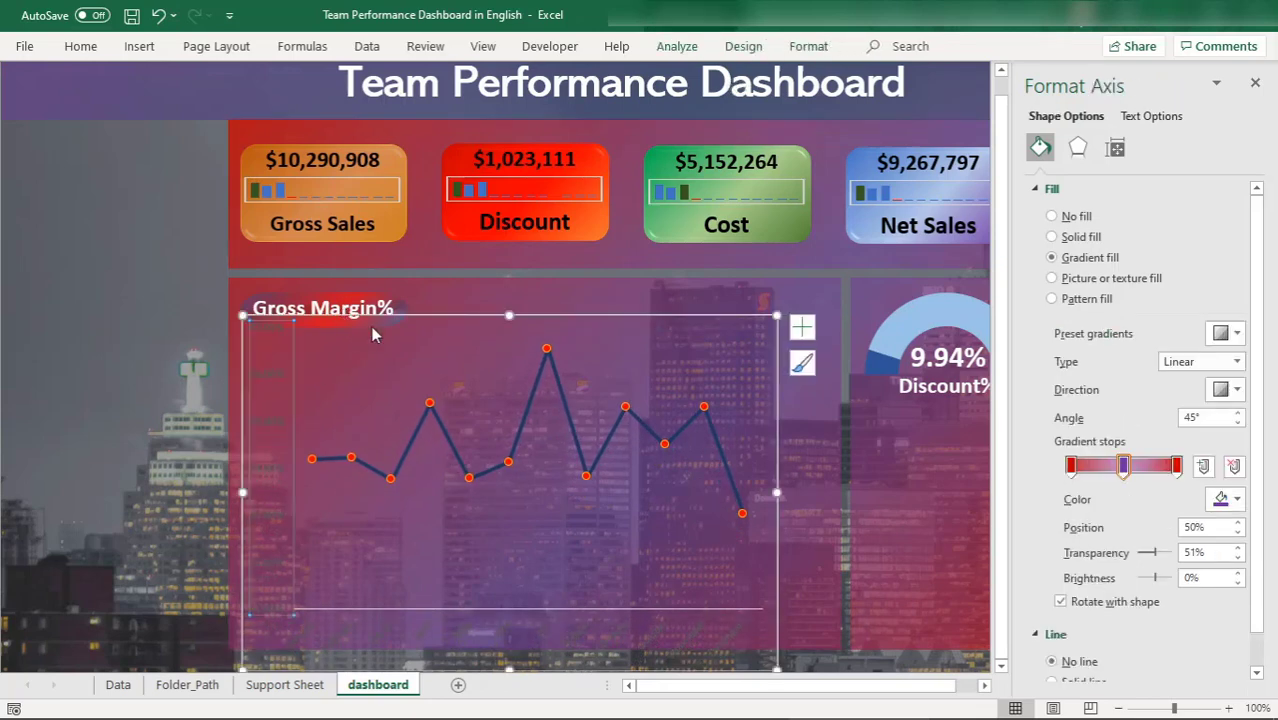
left_click(1041, 149)
left_click(1150, 118)
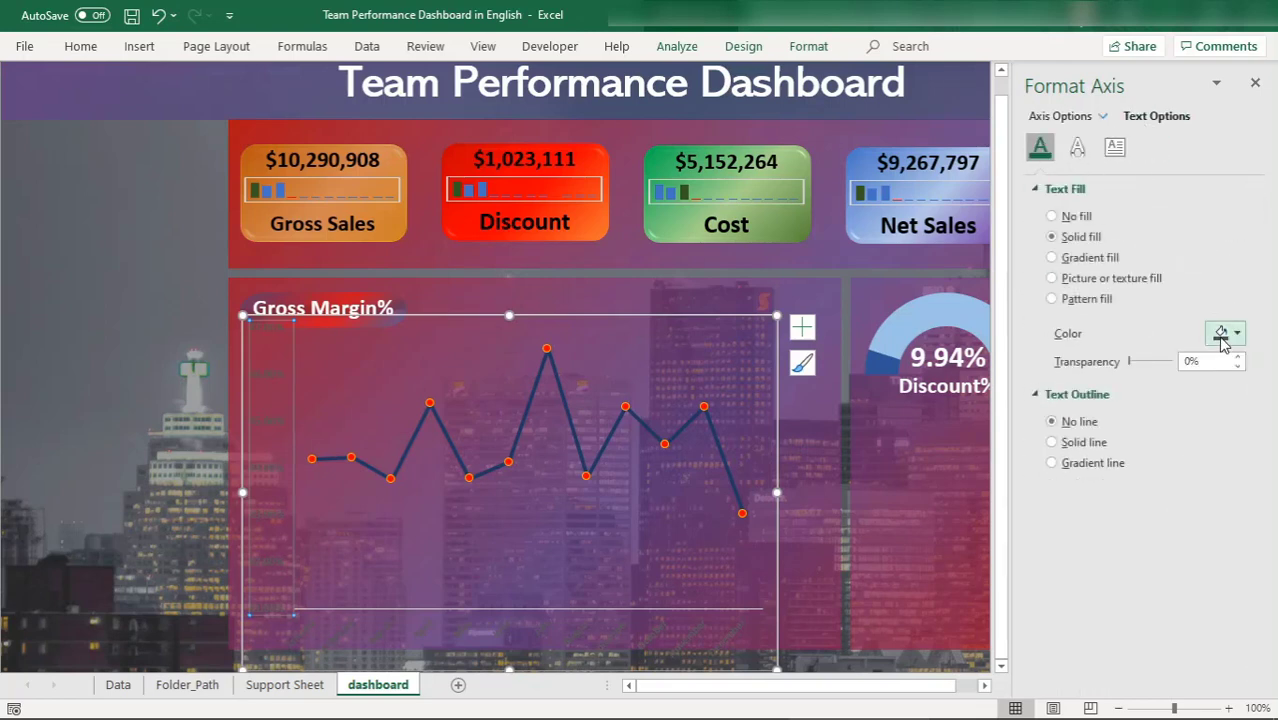
left_click(1224, 334)
left_click(1123, 381)
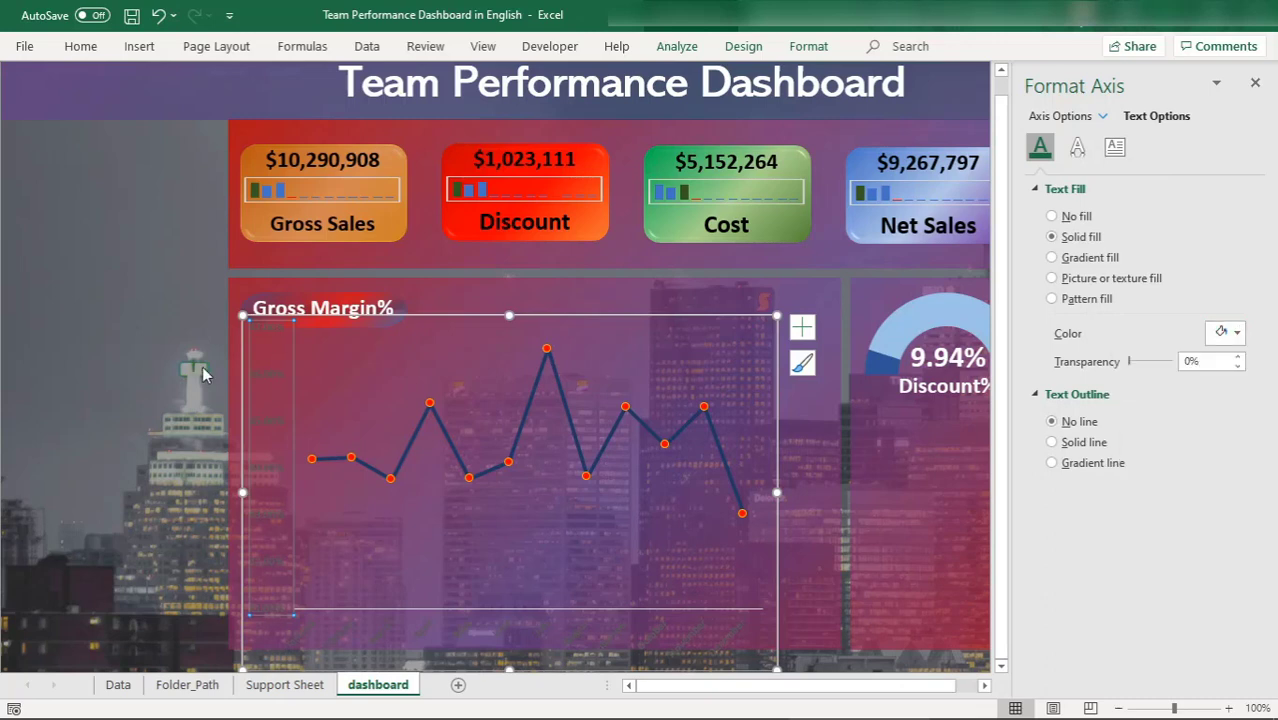
left_click(410, 636)
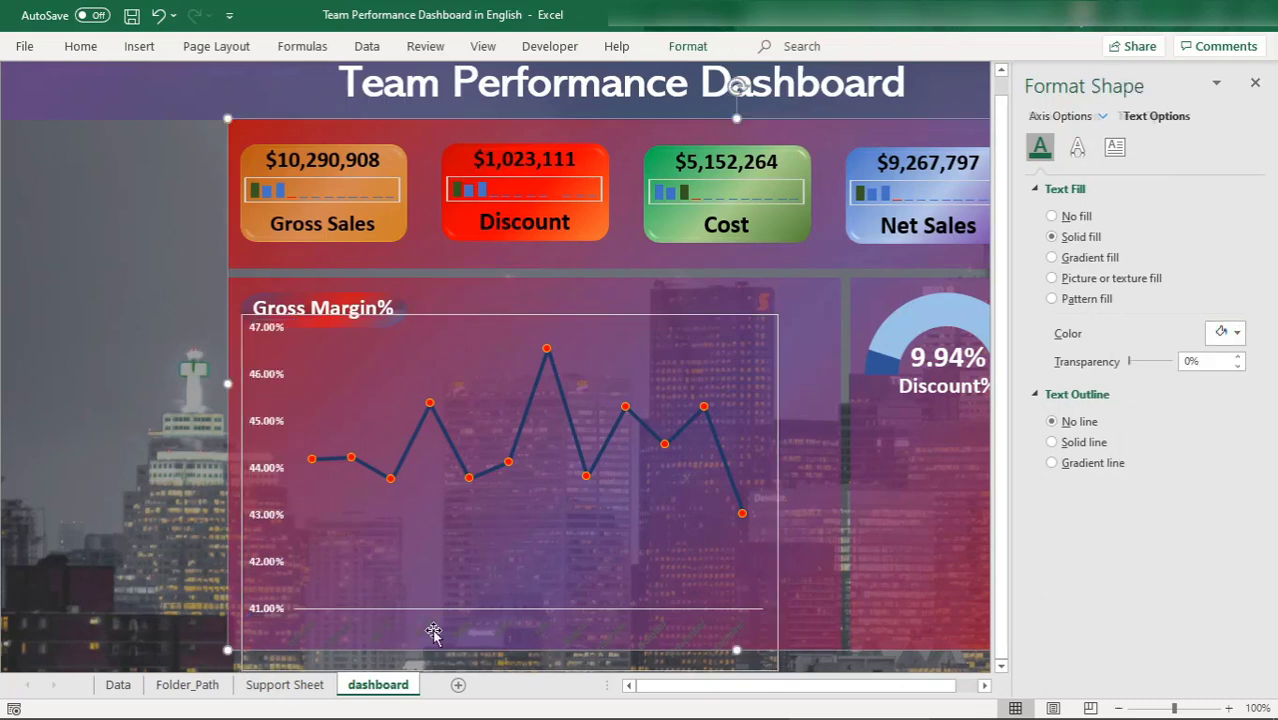
- Set the text color of the line chart's horizontal axis month labels to white
left_click(498, 622)
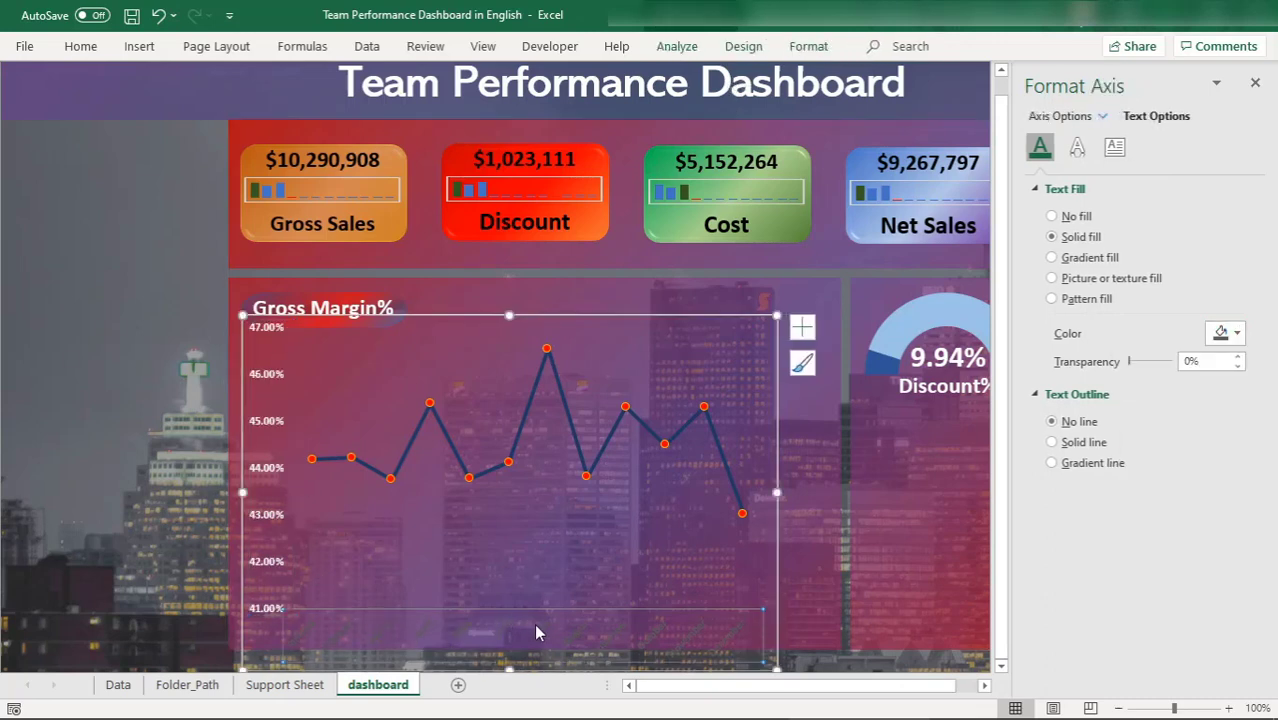
left_click(1237, 333)
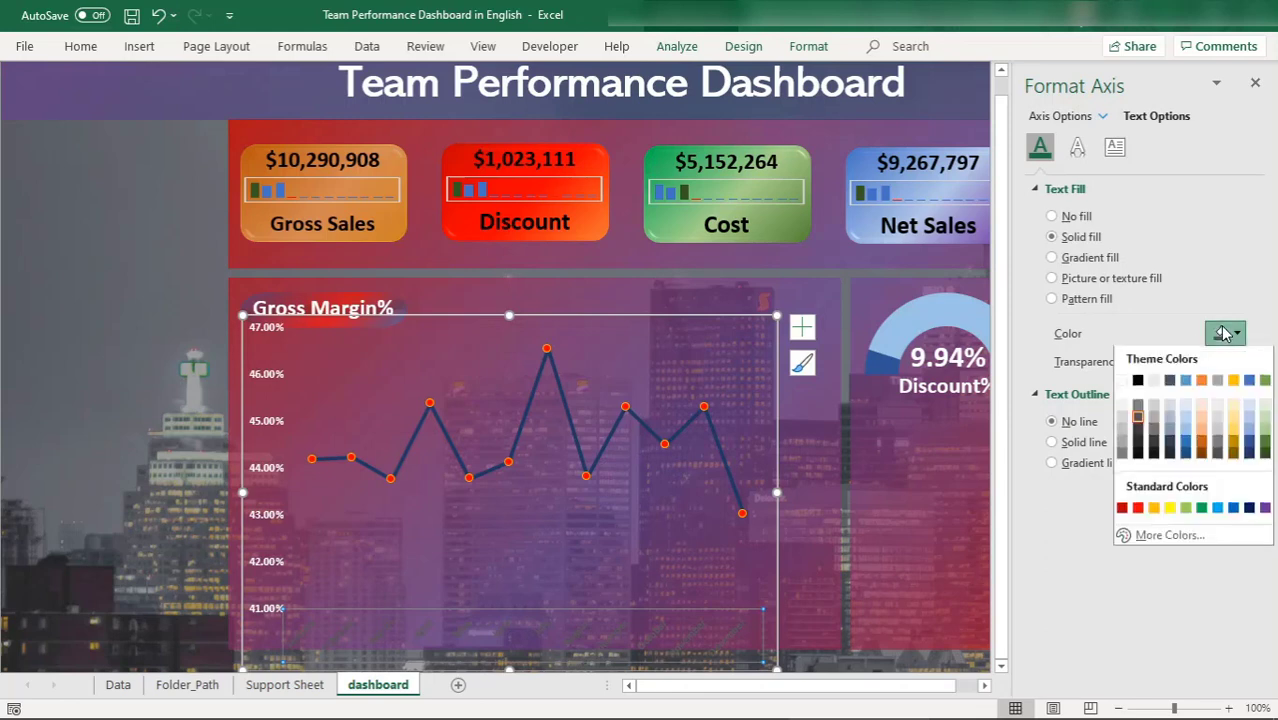
left_click(1123, 383)
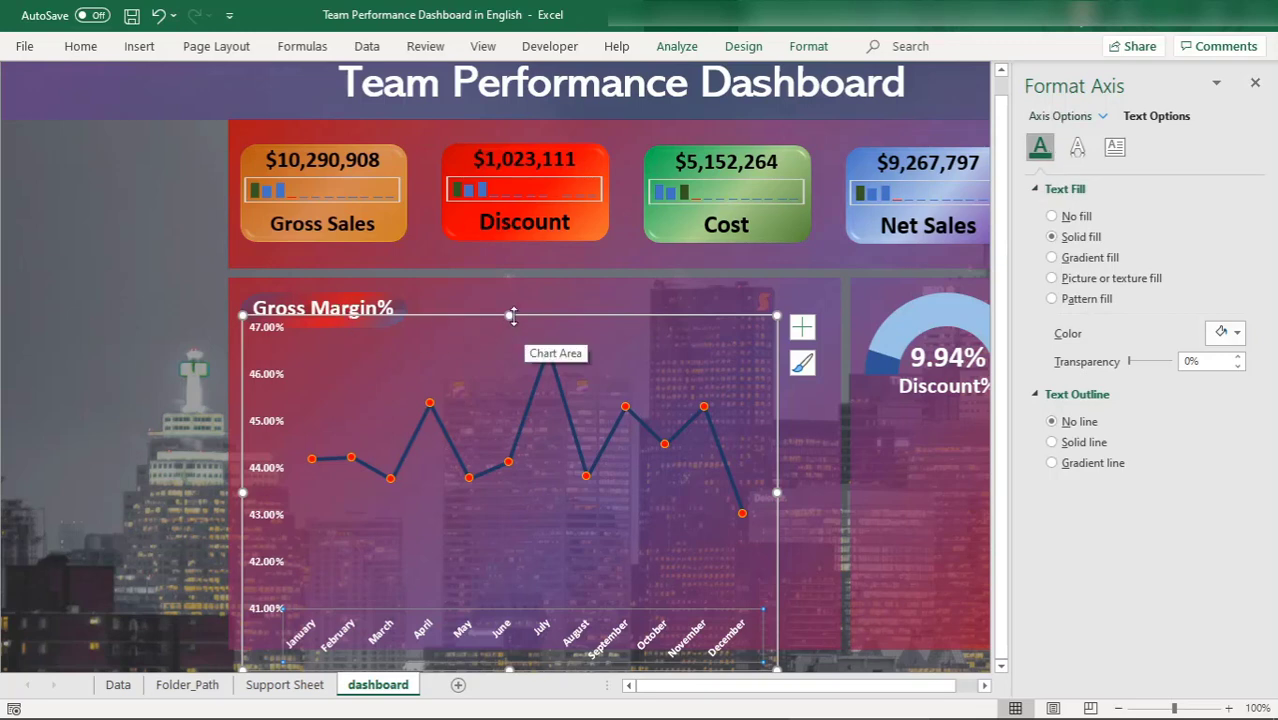
- Resize the line chart so it starts below the Gross Margin% heading and fills the width and height of its panel
left_click_drag(509, 315, 510, 341)
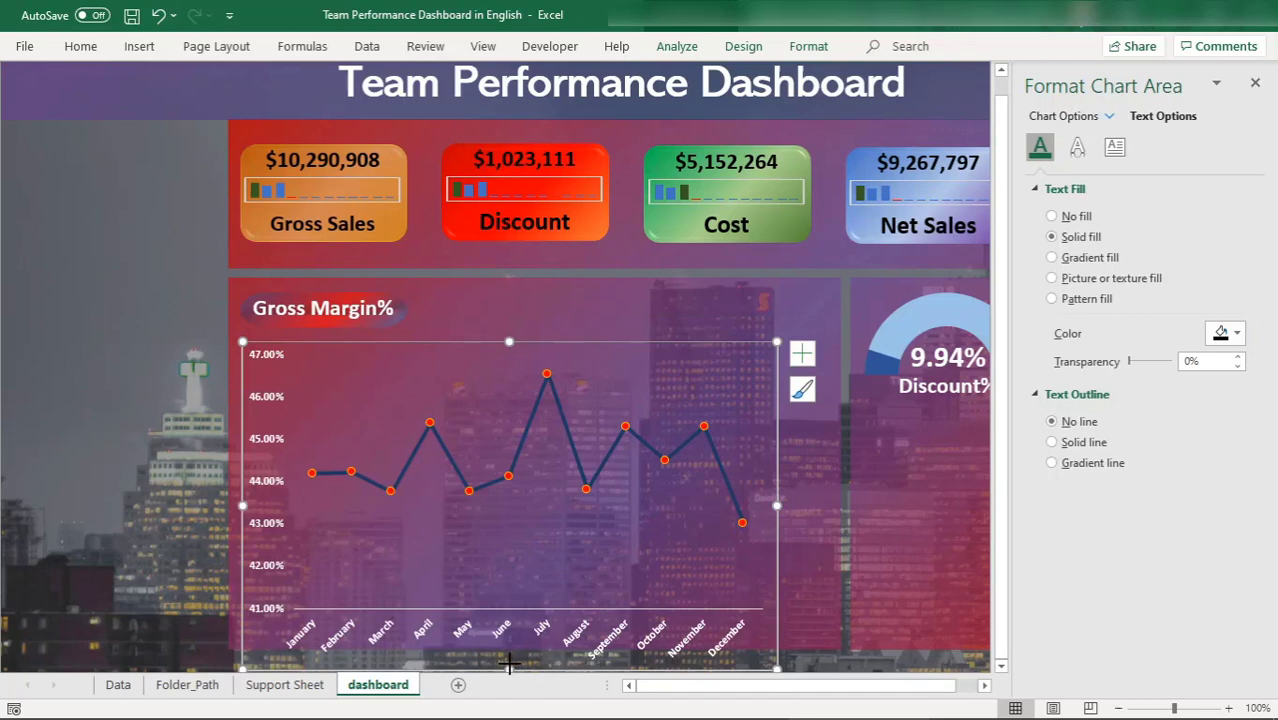
left_click_drag(509, 662, 509, 632)
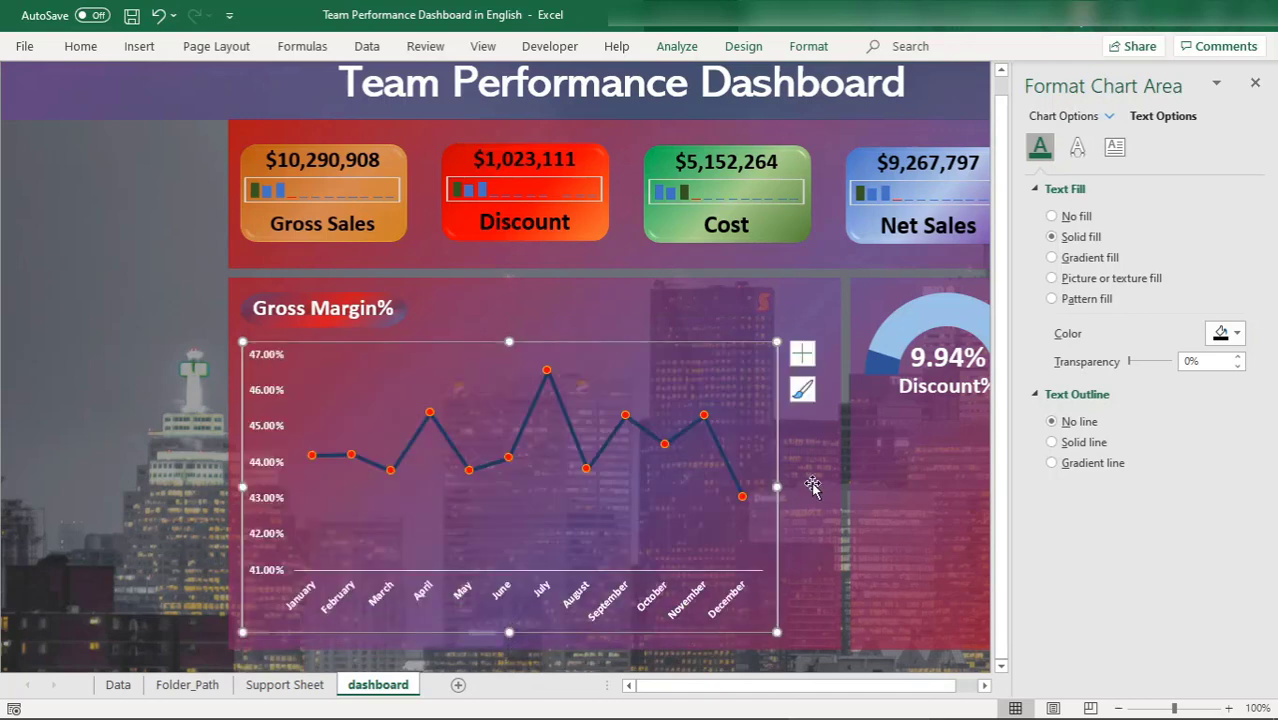
left_click_drag(778, 485, 833, 487)
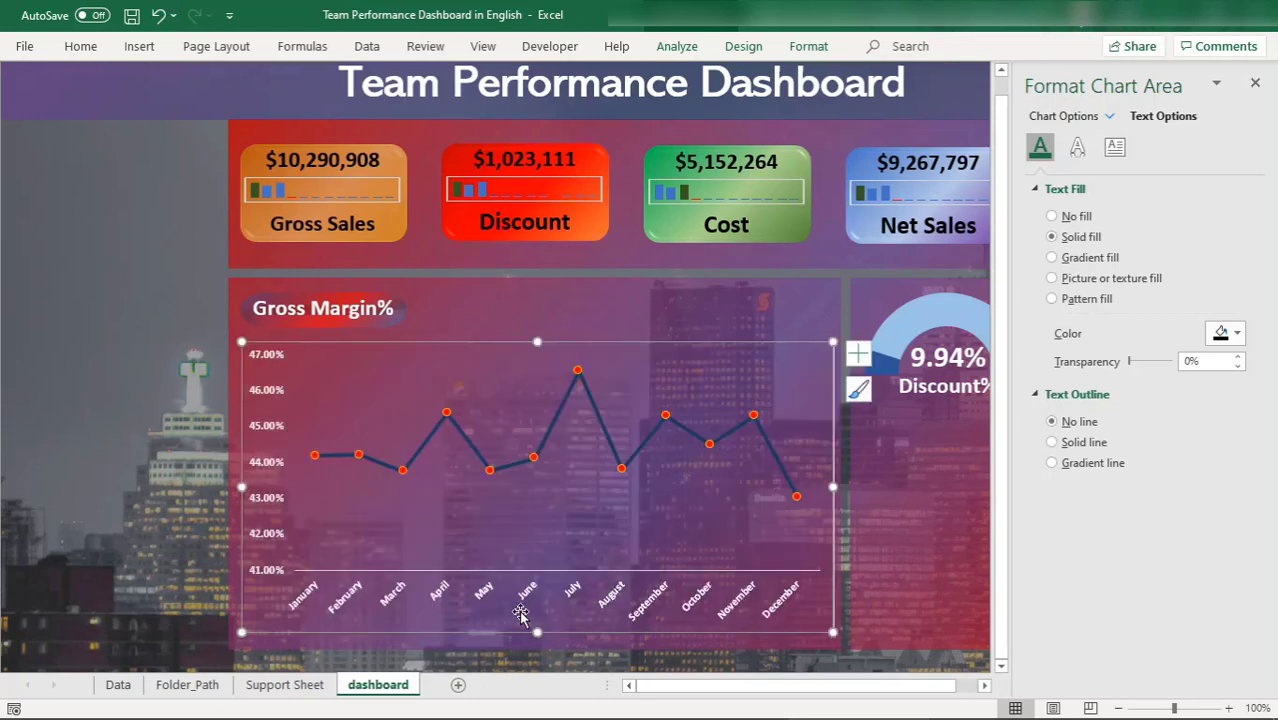
left_click_drag(536, 641, 537, 644)
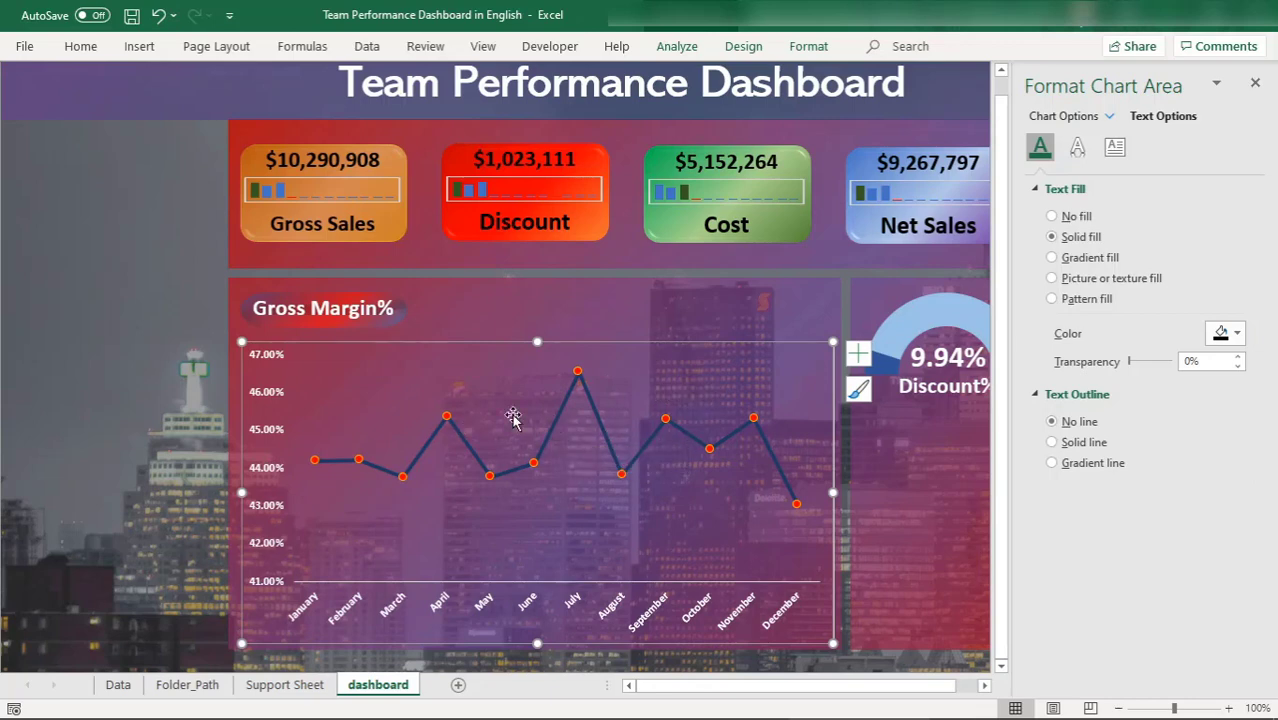
- Change the Gross Margin% series line color to the theme gold and deselect the series
left_click(342, 465)
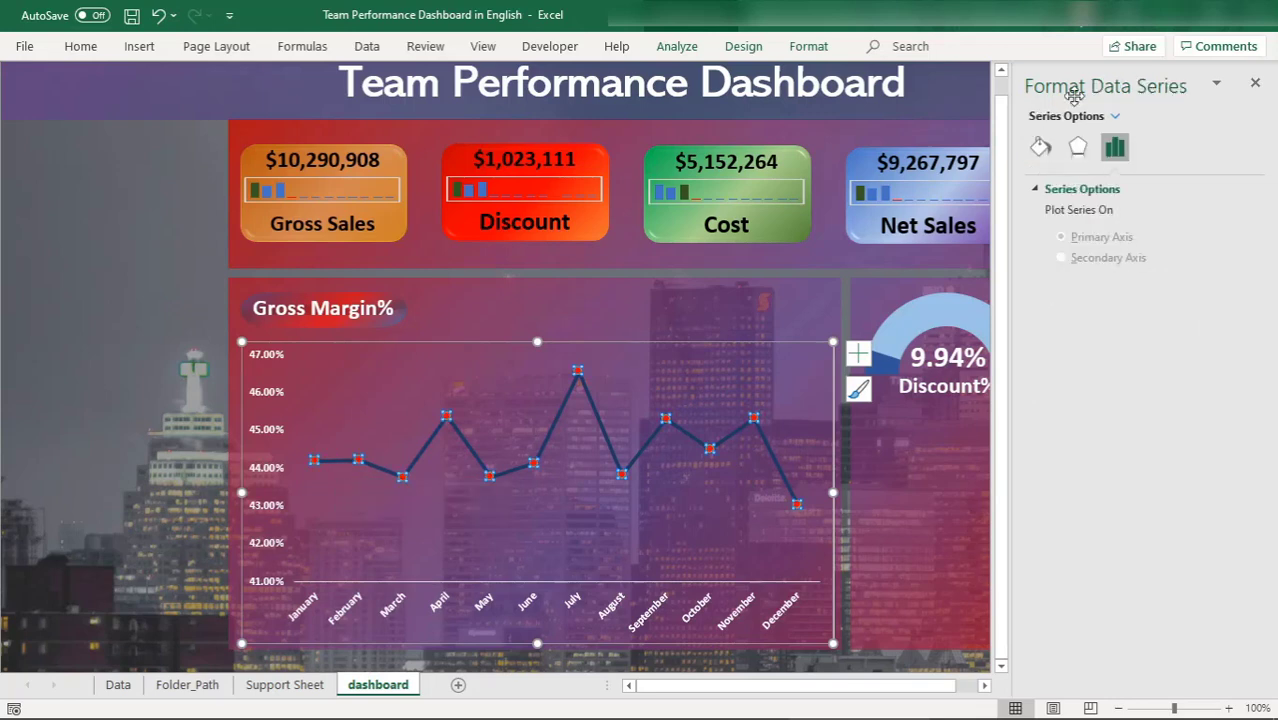
left_click(1041, 150)
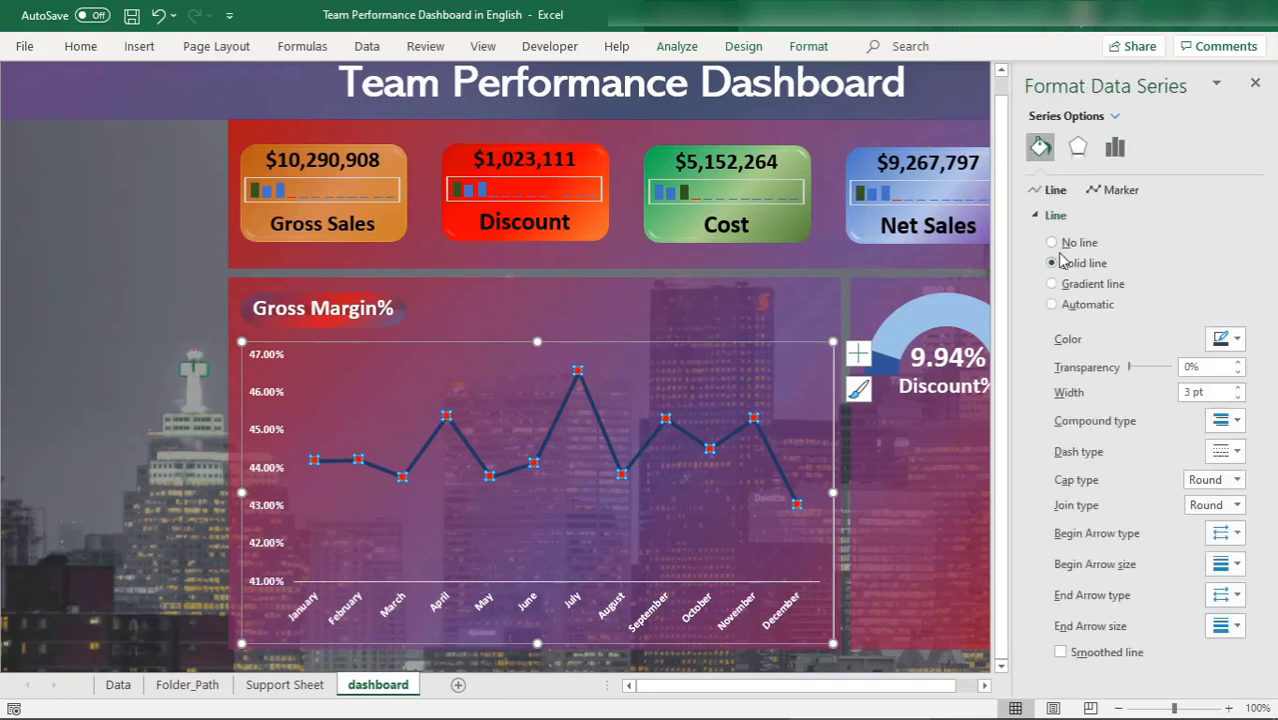
left_click(1226, 339)
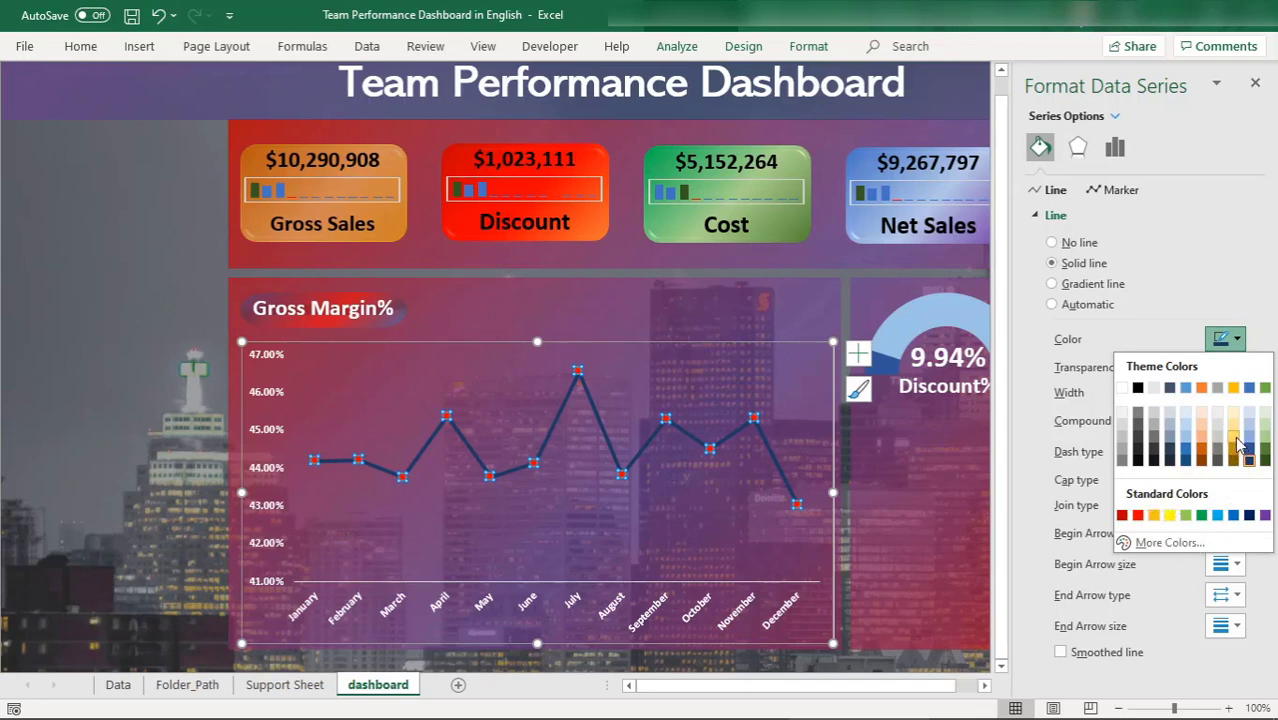
left_click(1236, 391)
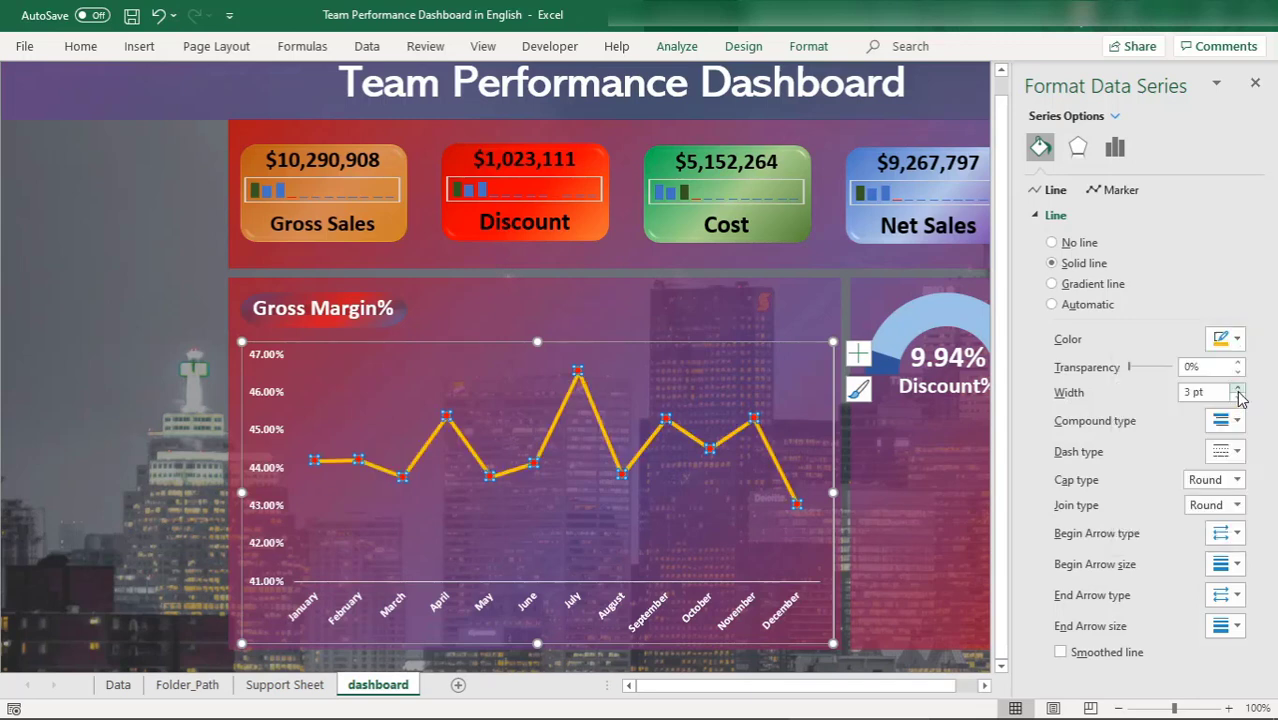
left_click(640, 416)
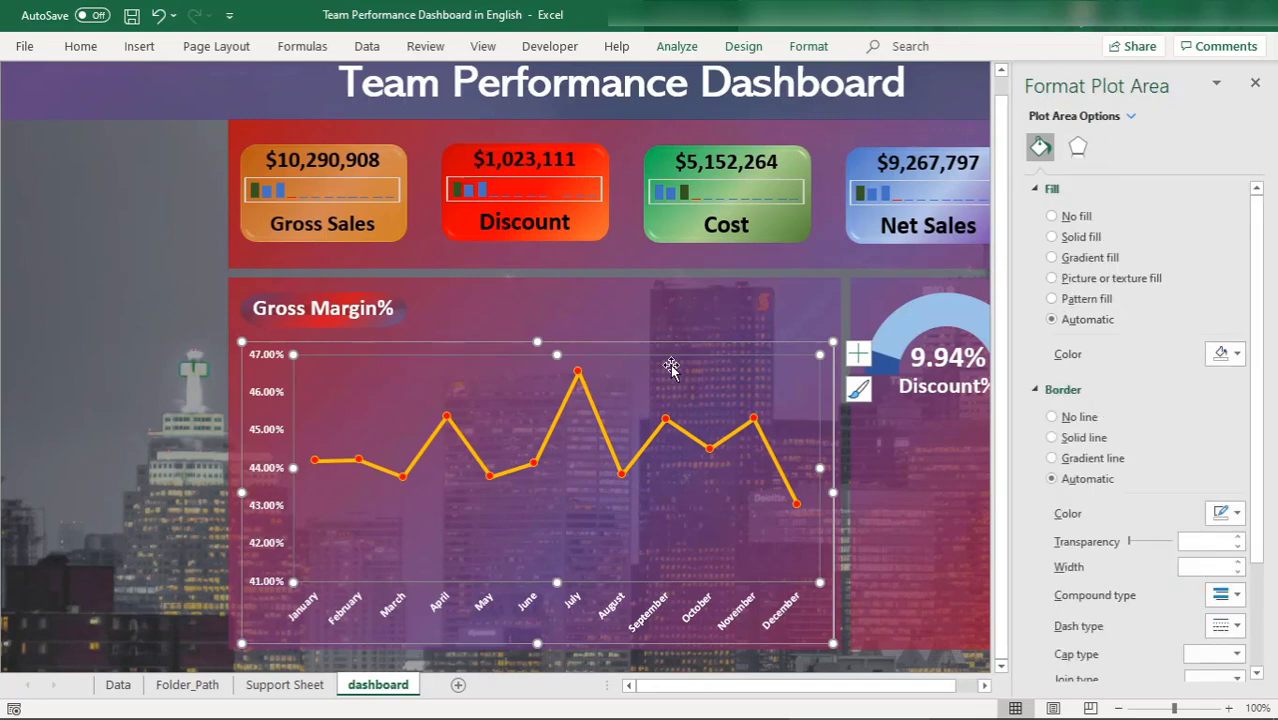
- Set the marker border color of the Gross Margin% series to standard dark blue
left_click(579, 373)
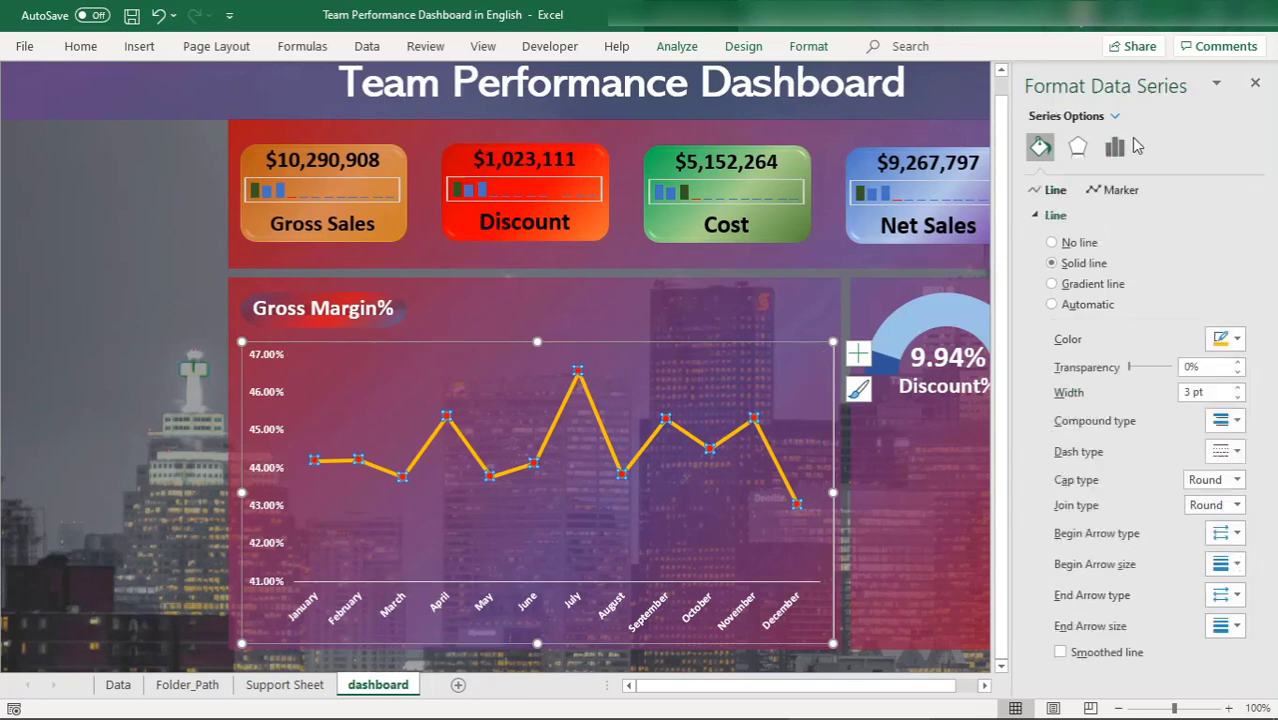
left_click(1115, 190)
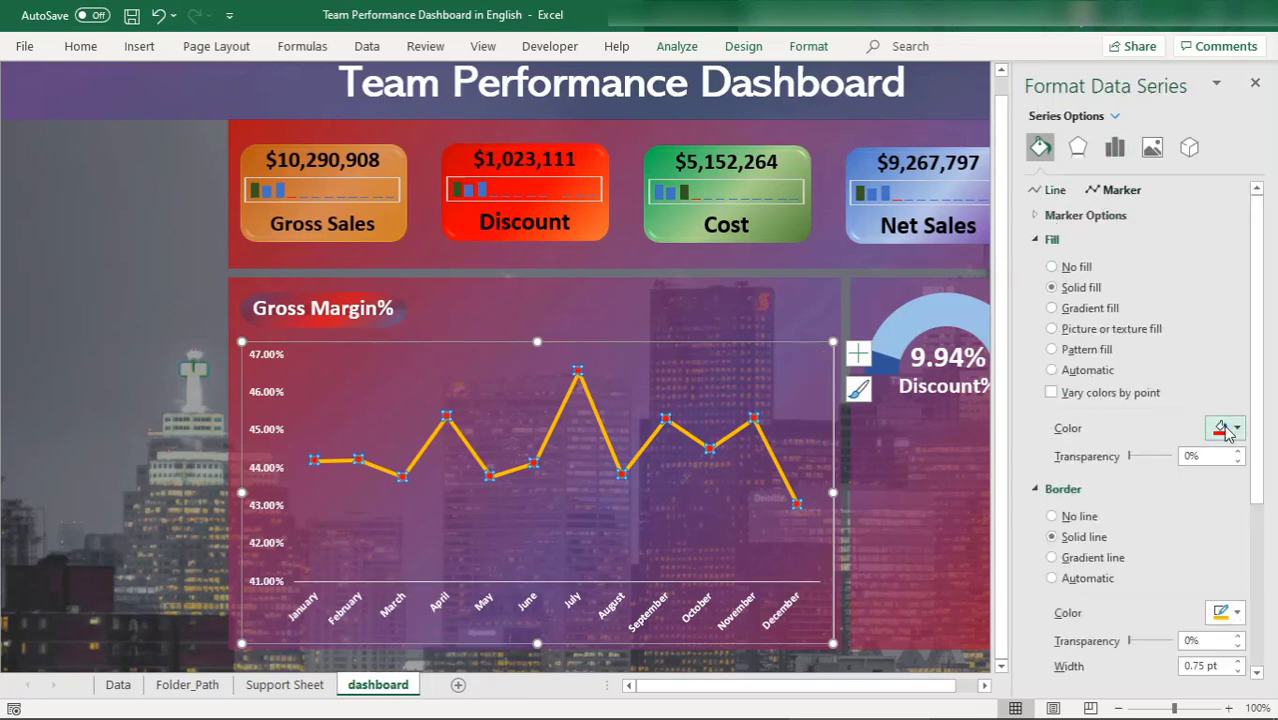
left_click(1230, 612)
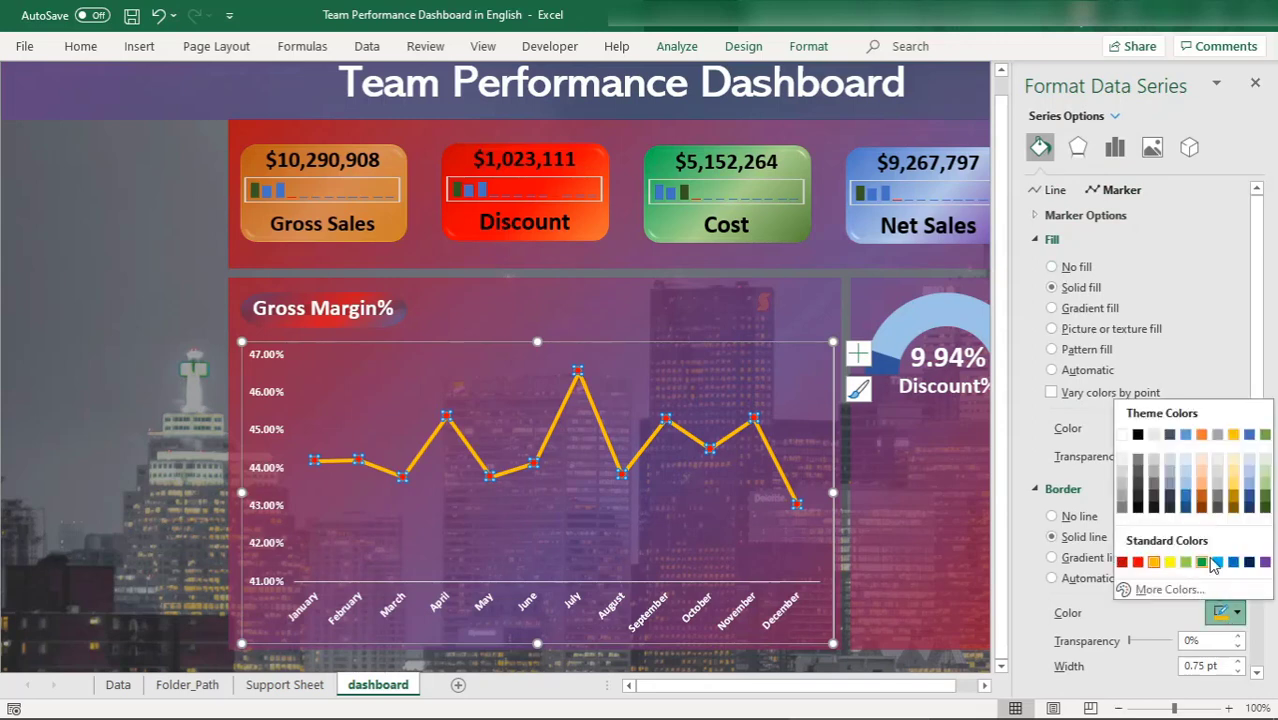
left_click(1249, 562)
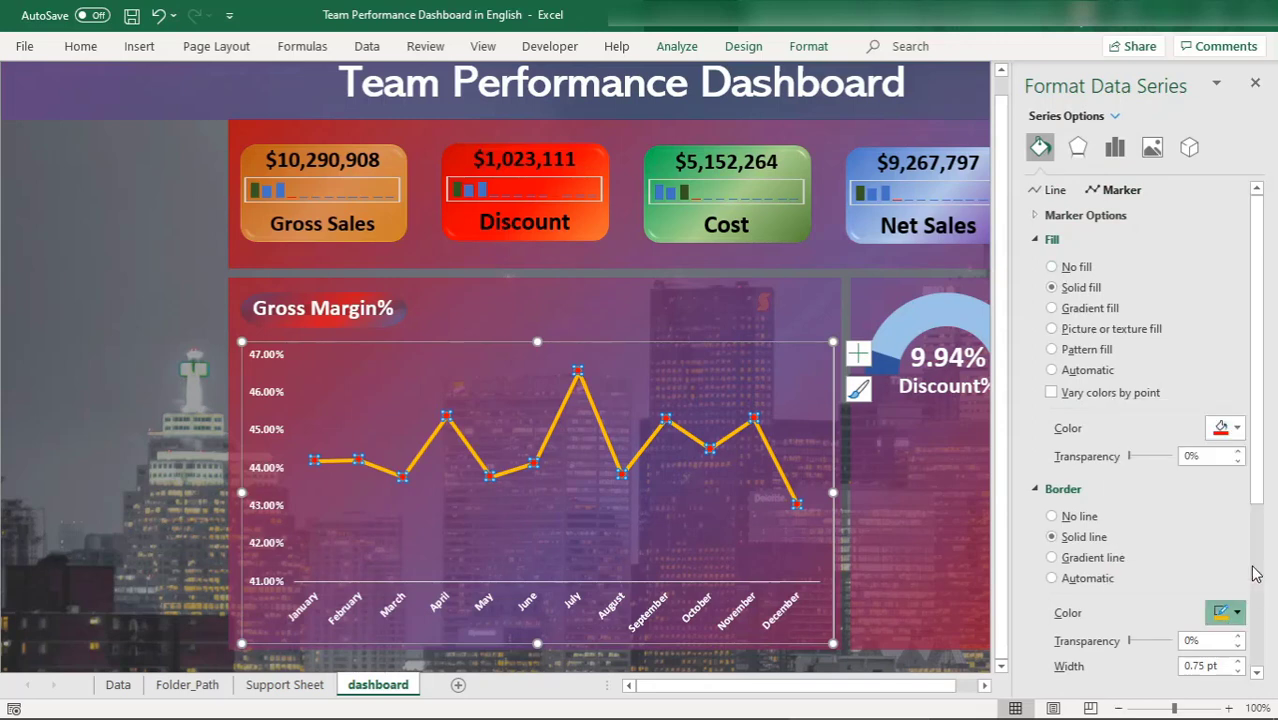
left_click(736, 384)
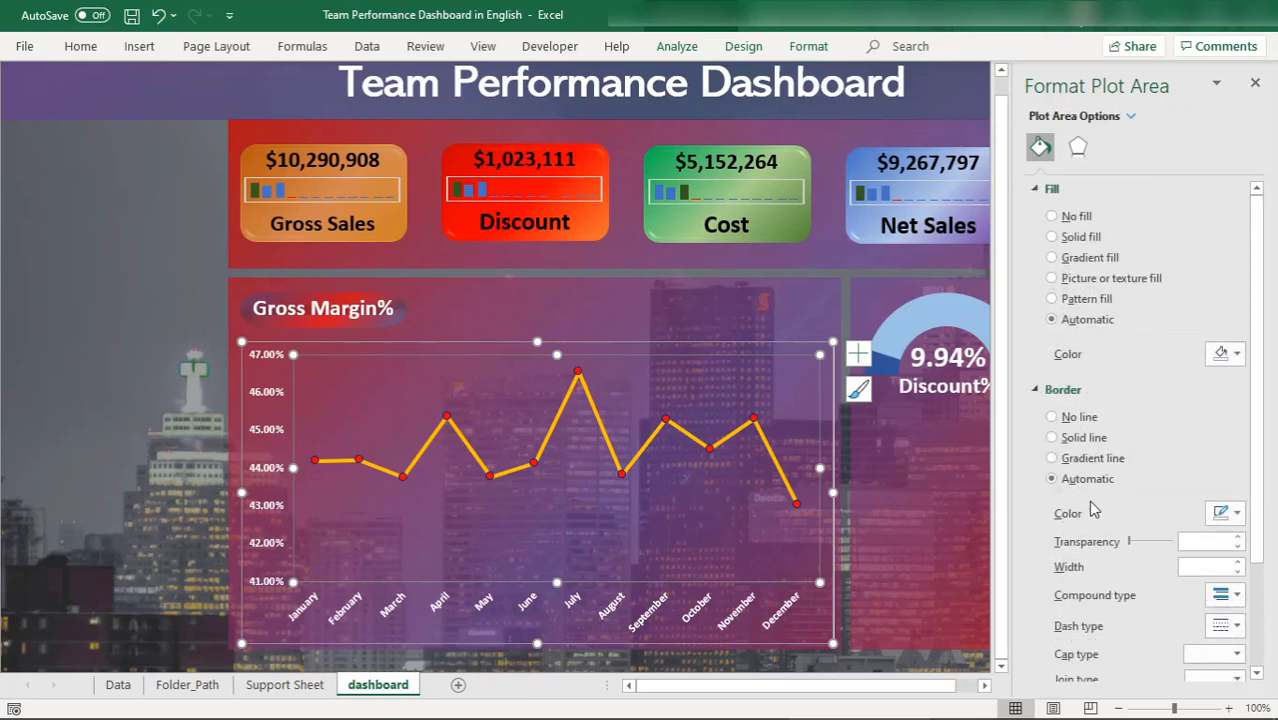
- Fine-tune the Gross Margin% series line width, trying 3.5 pt and reducing it to below 3.25 pt
left_click(654, 436)
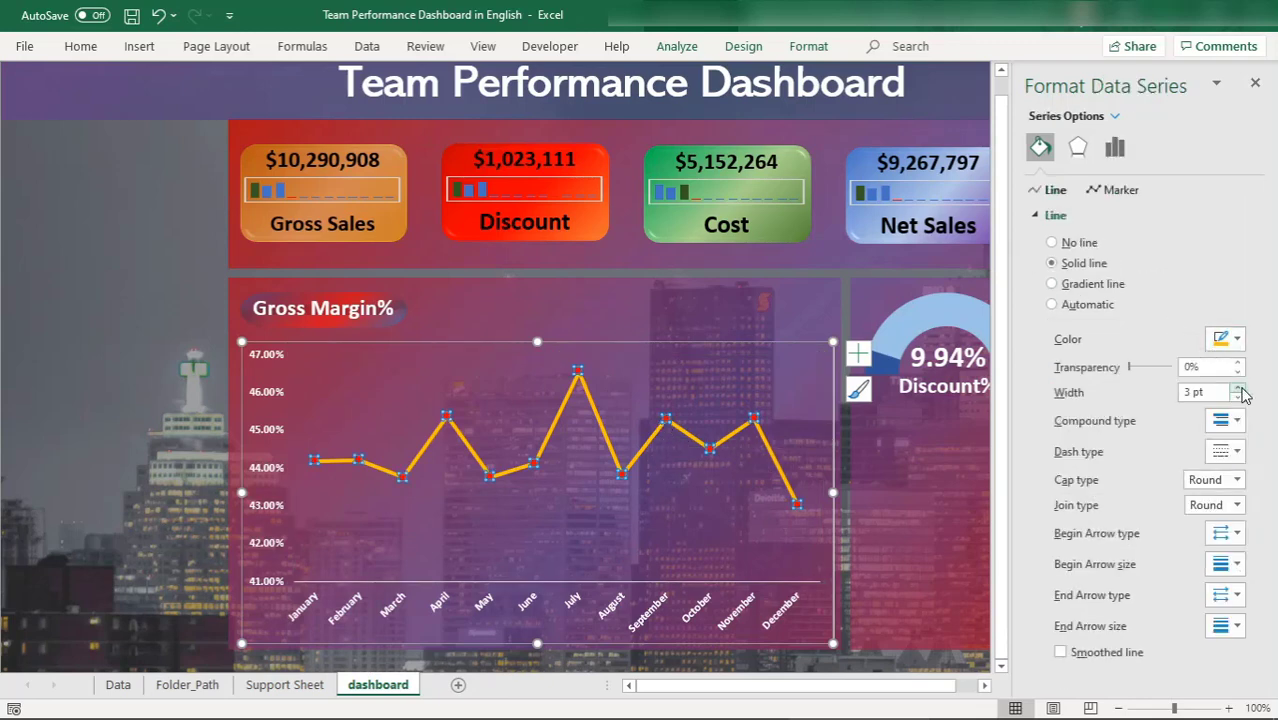
left_click(1241, 389)
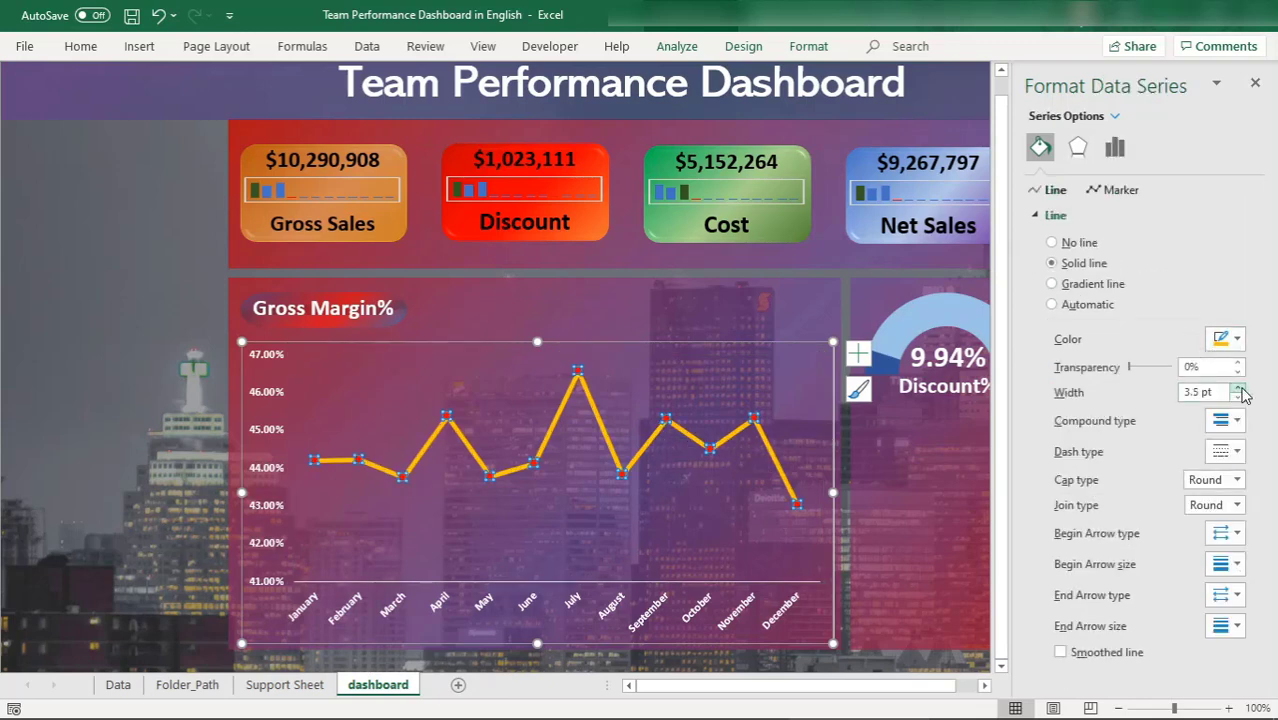
left_click(1239, 398)
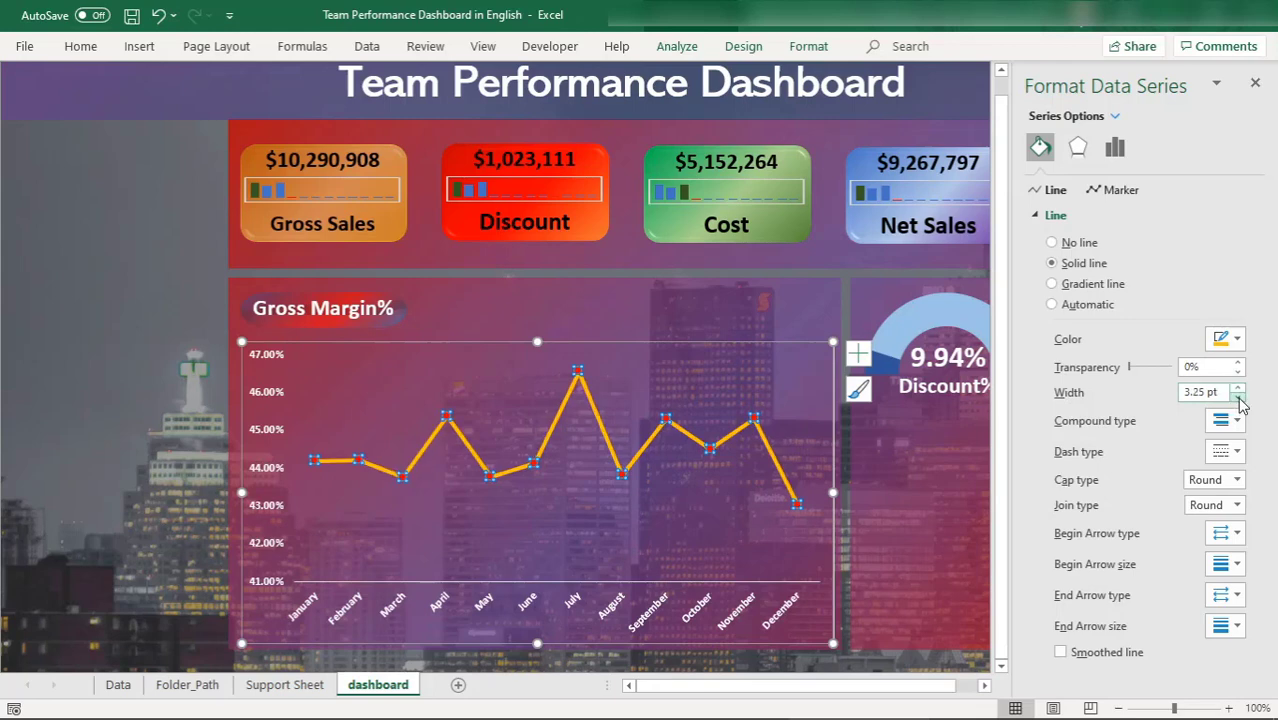
left_click(1239, 398)
left_click(1239, 398)
left_click(638, 380)
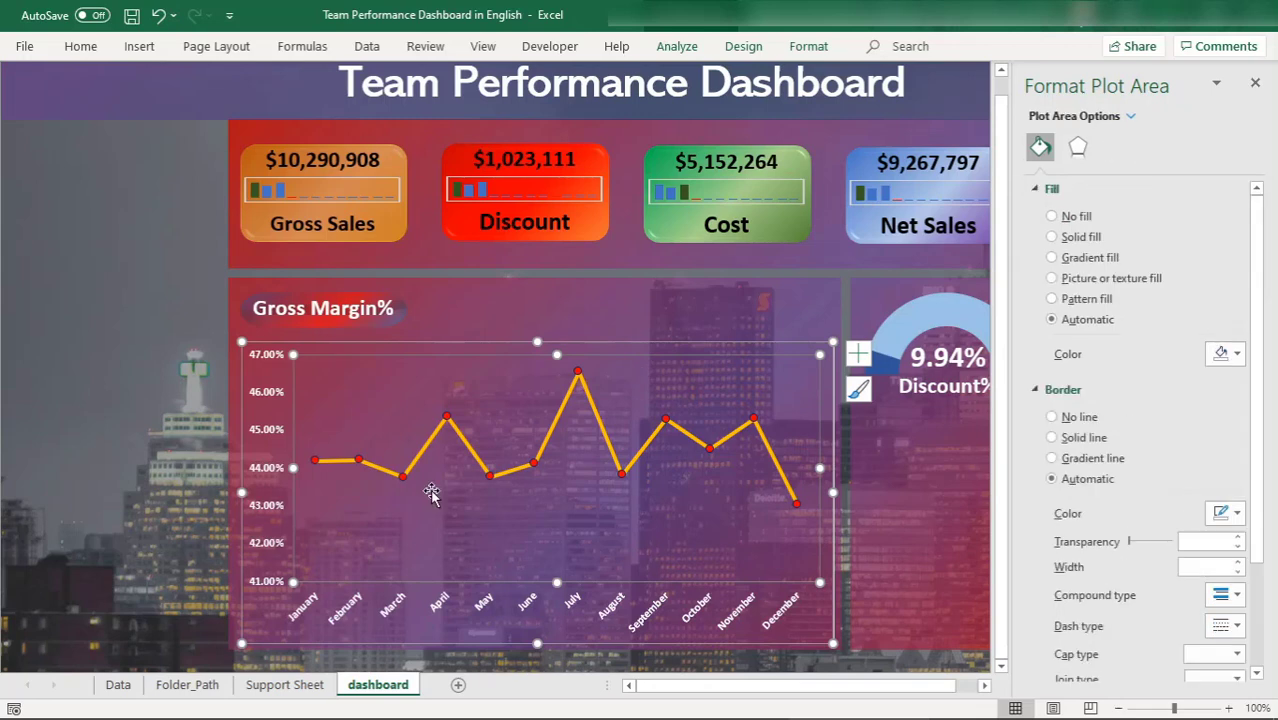
- Give the line chart's chart area a solid border in standard dark blue
left_click(376, 345)
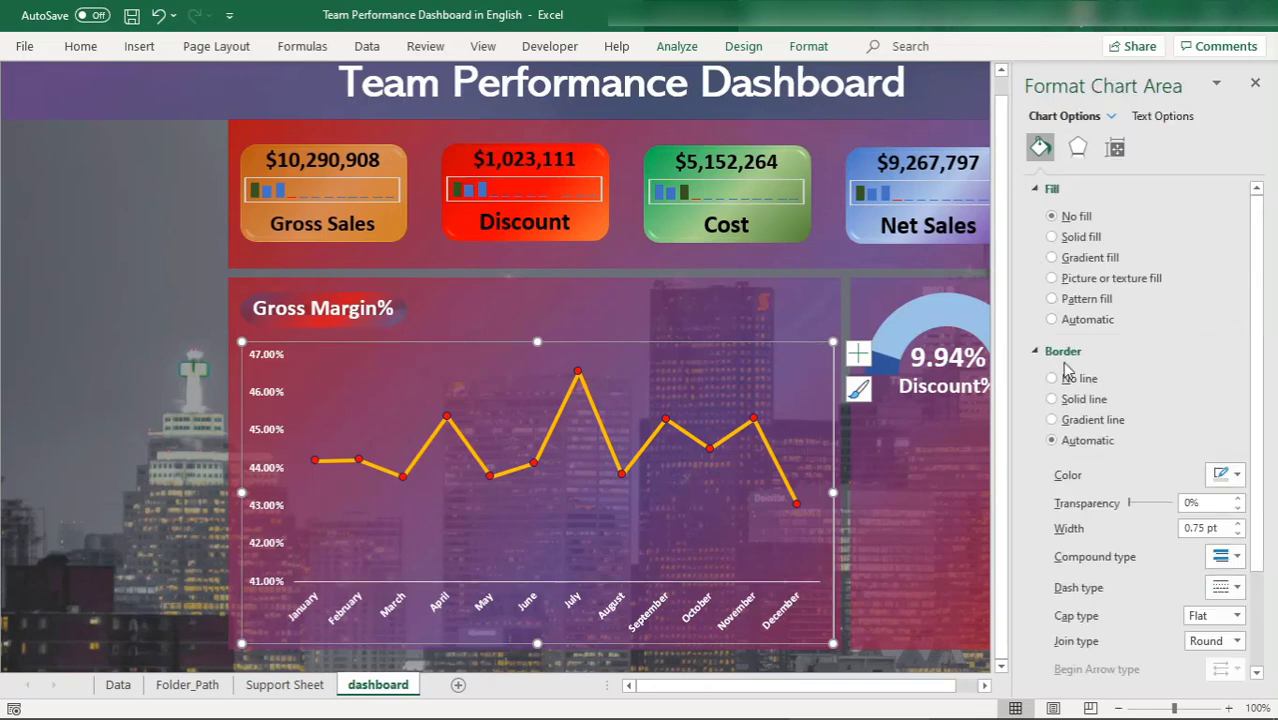
left_click(1052, 398)
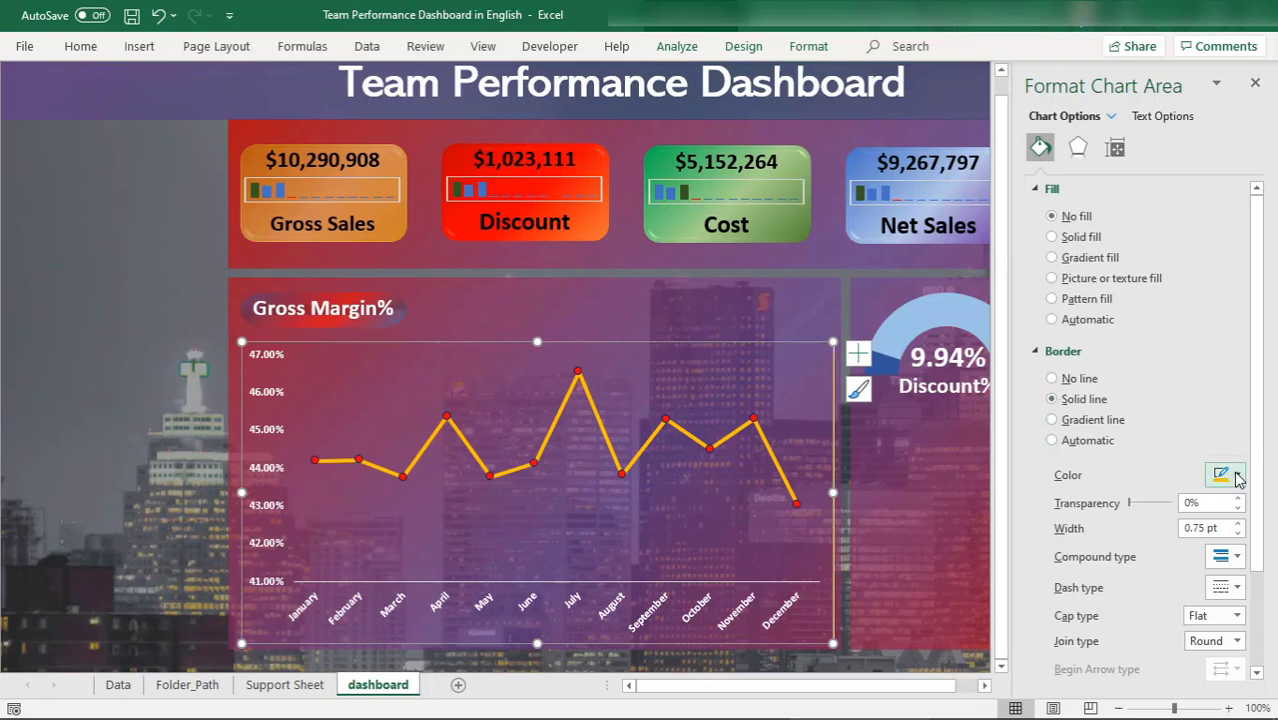
left_click(1237, 476)
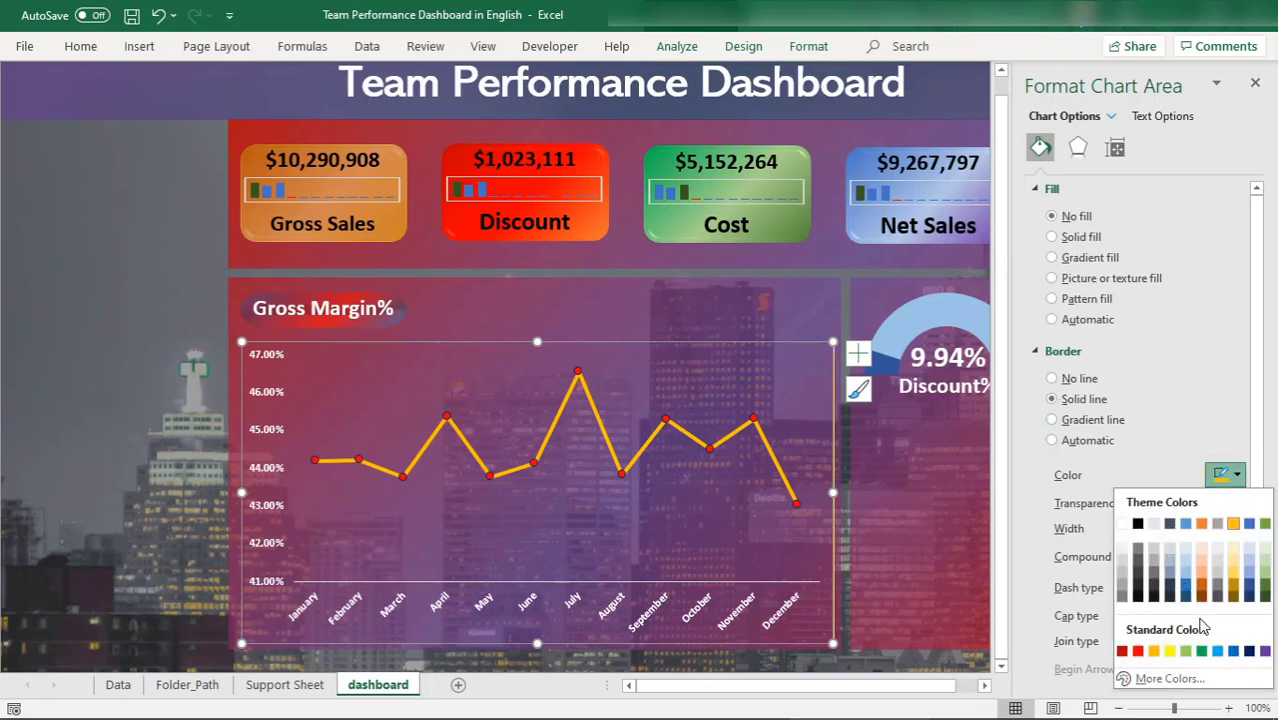
left_click(1248, 651)
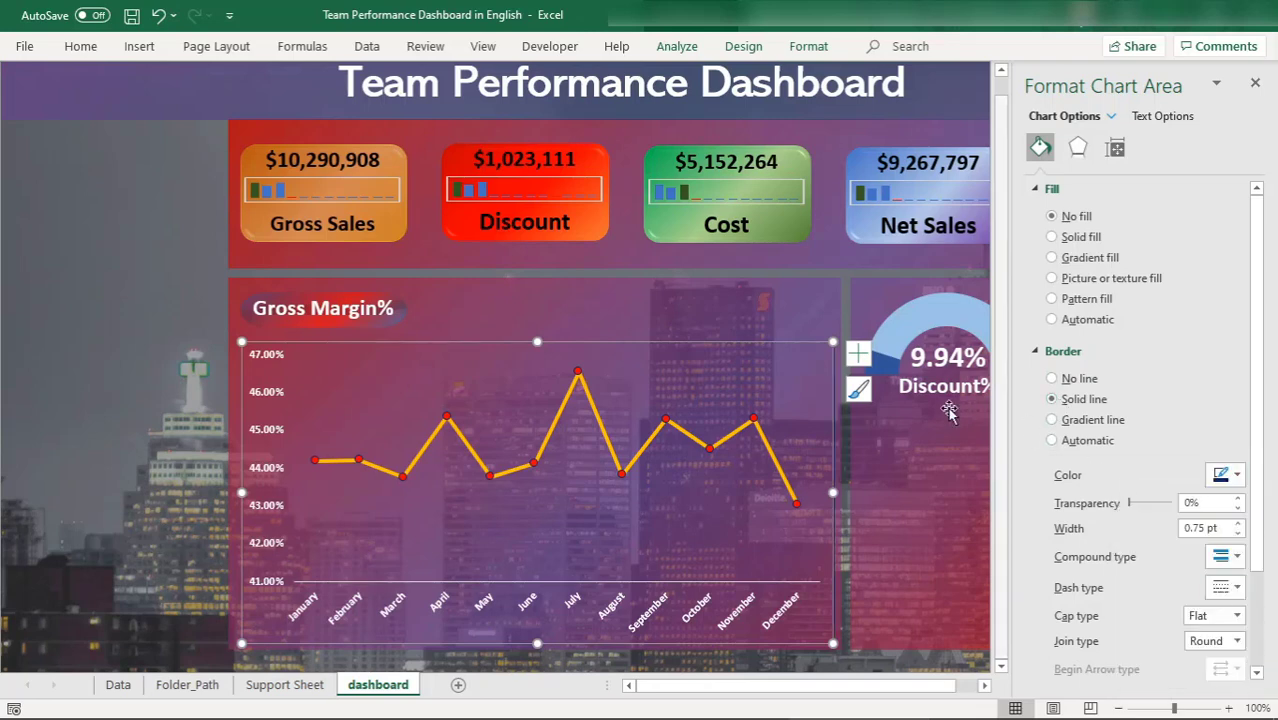
- Increase the chart area's border width to 2.75 pt and close the formatting pane
left_click(1239, 524)
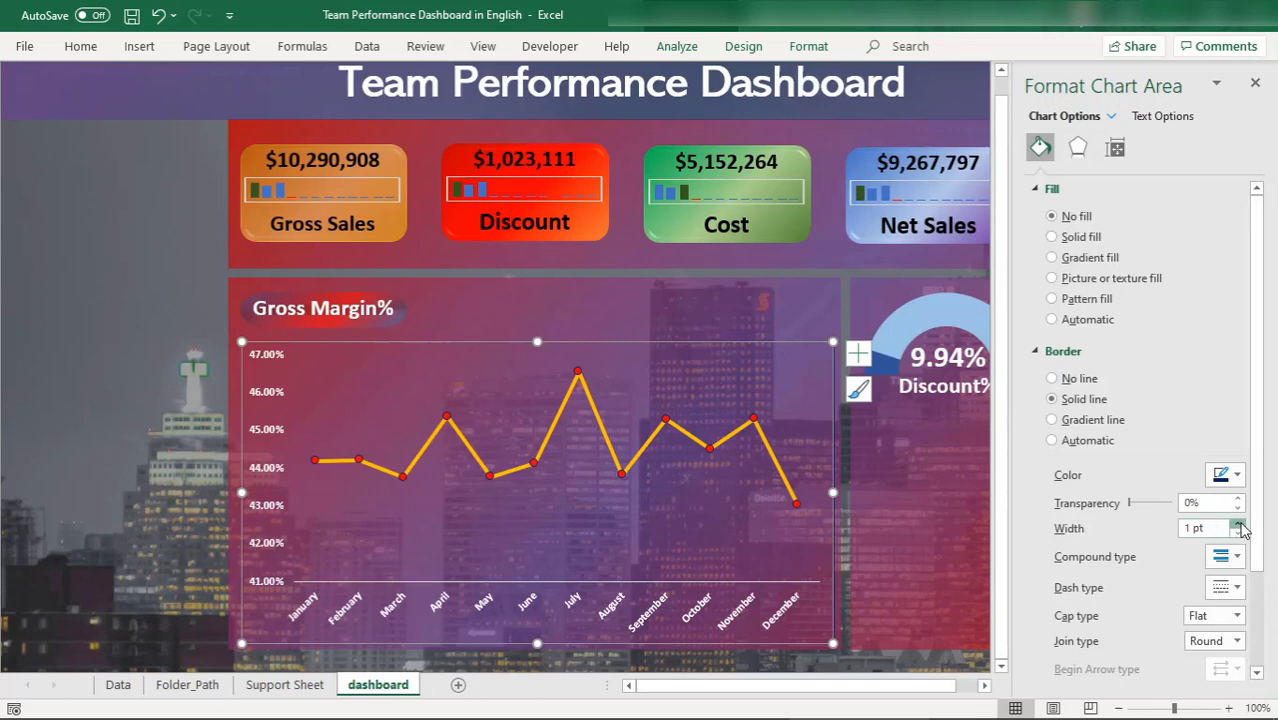
left_click(1239, 524)
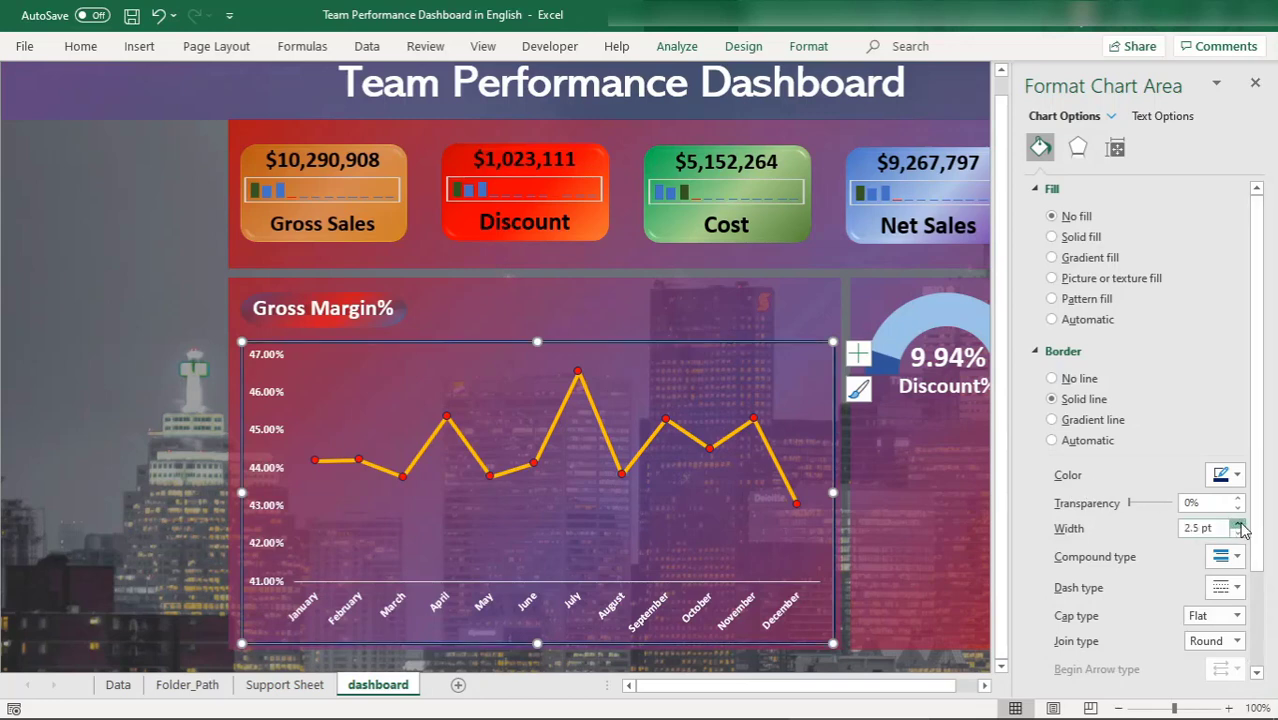
left_click(1239, 525)
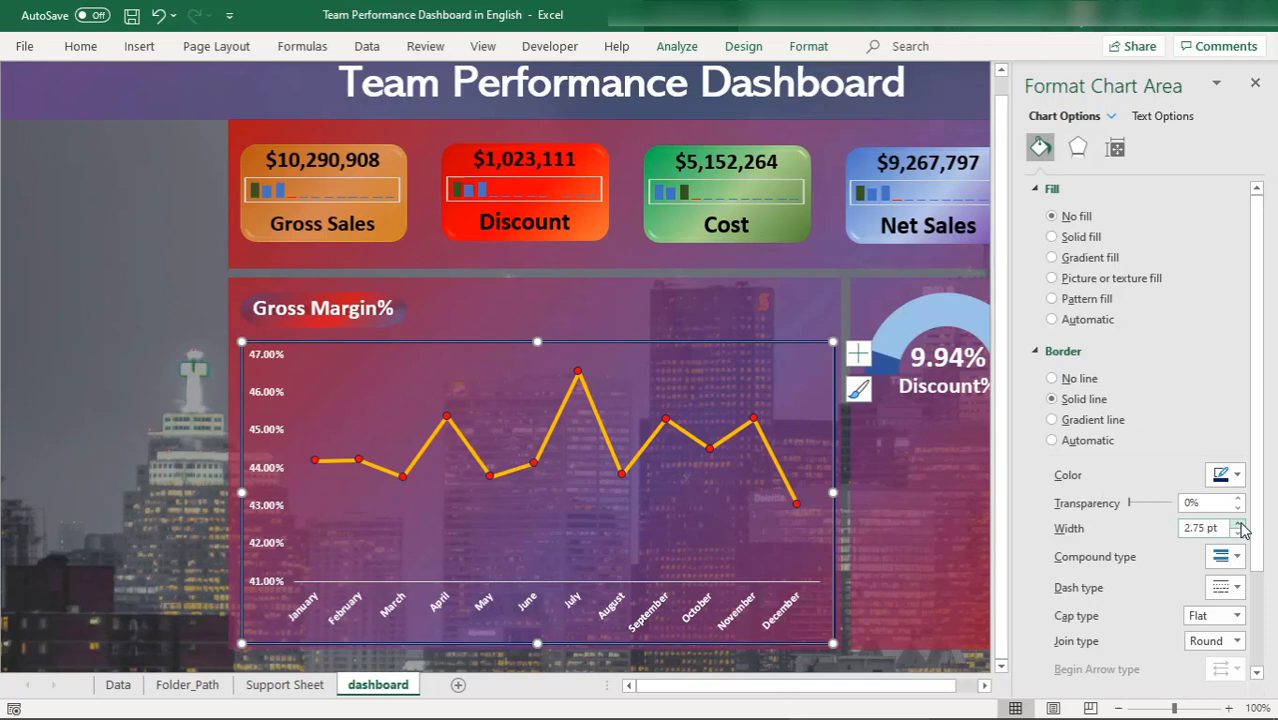
left_click(597, 318)
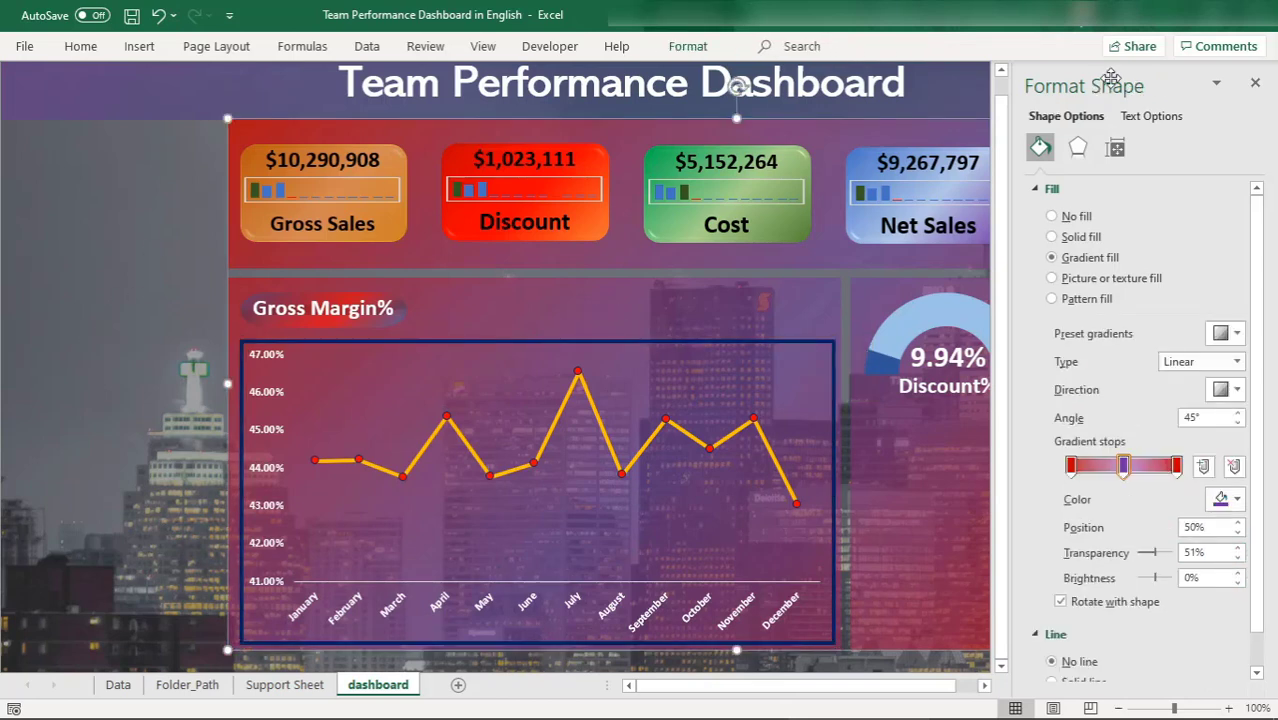
left_click(1255, 83)
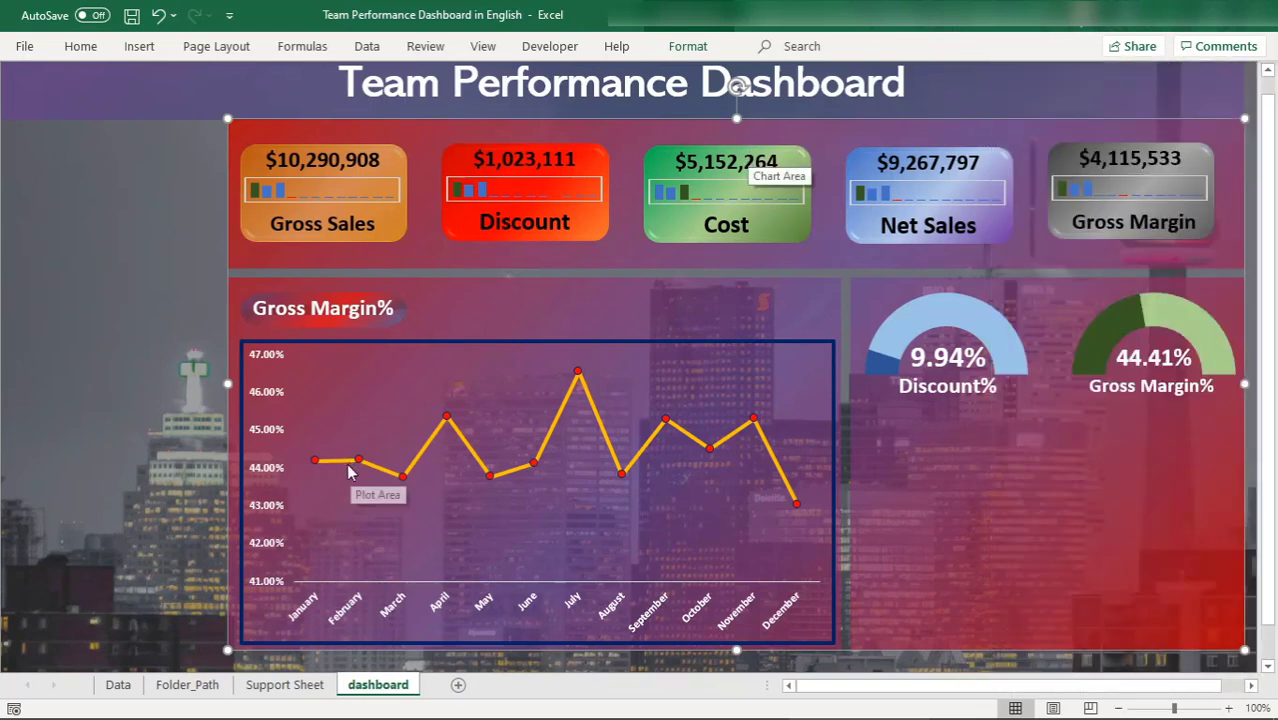
- Examine the monthly data points on the Gross Margin% line and the overall dashboard layout
mouse_move(347, 472)
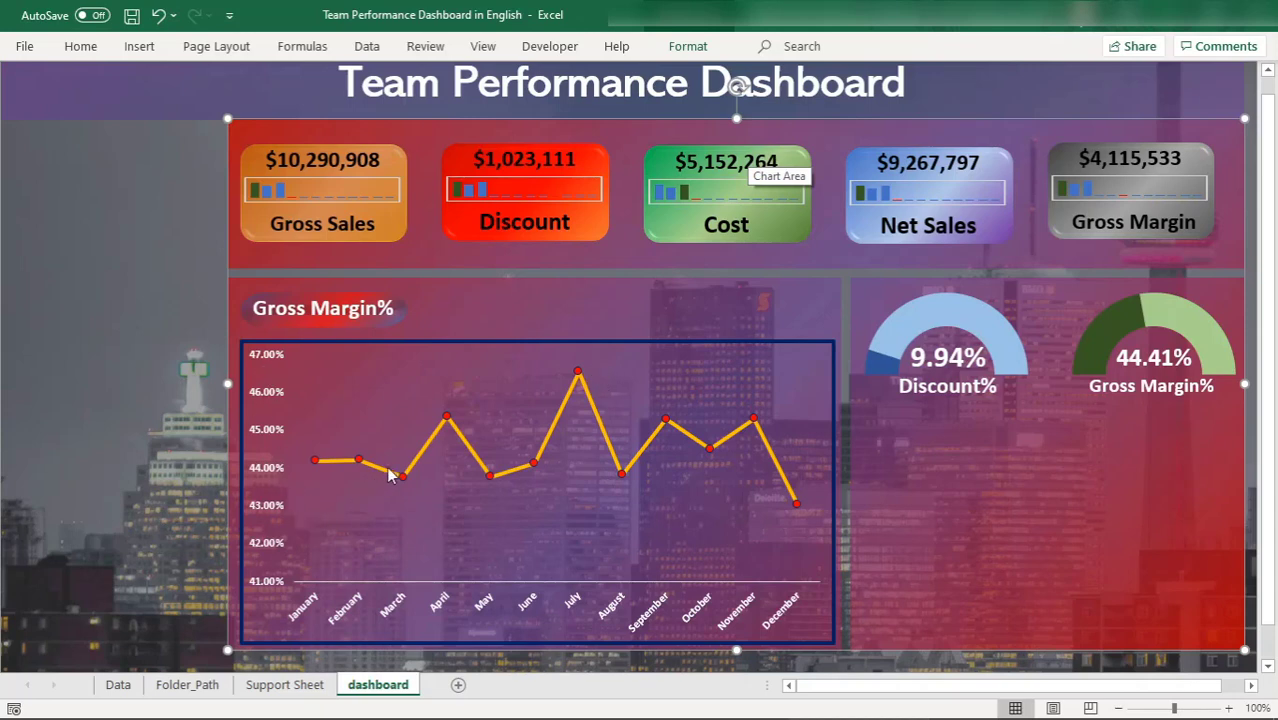
mouse_move(385, 475)
mouse_move(447, 428)
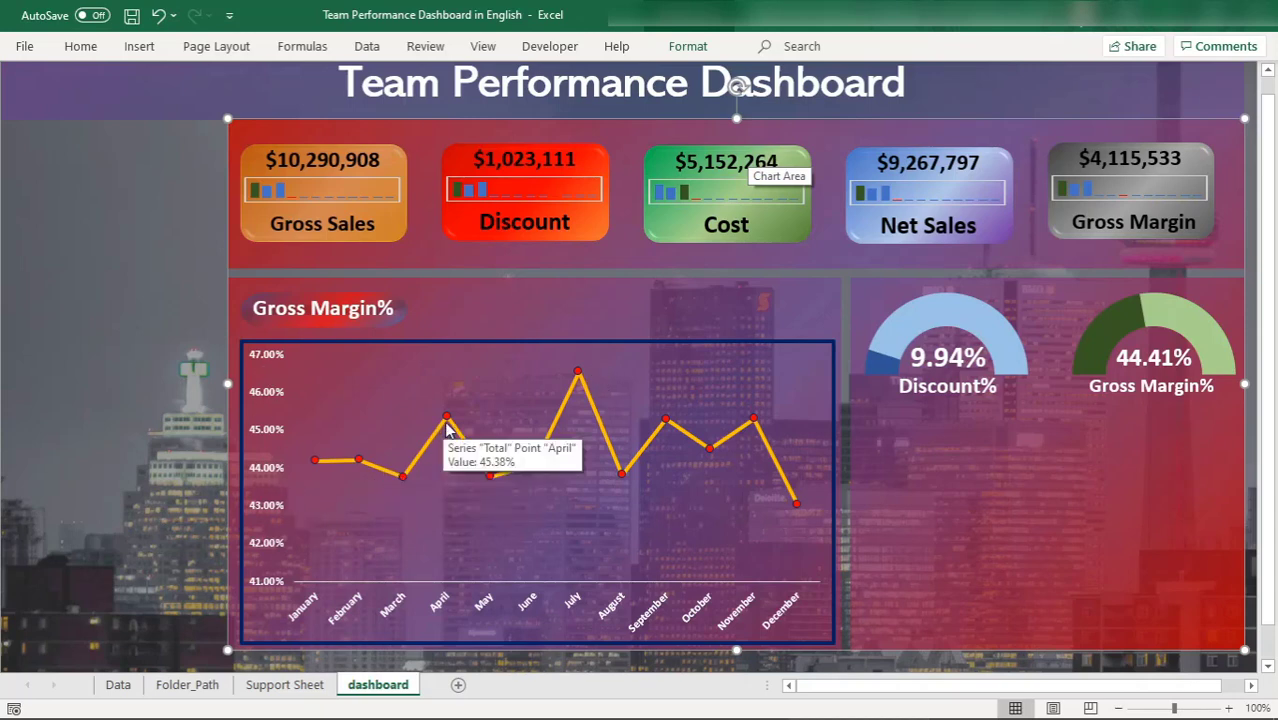
mouse_move(472, 463)
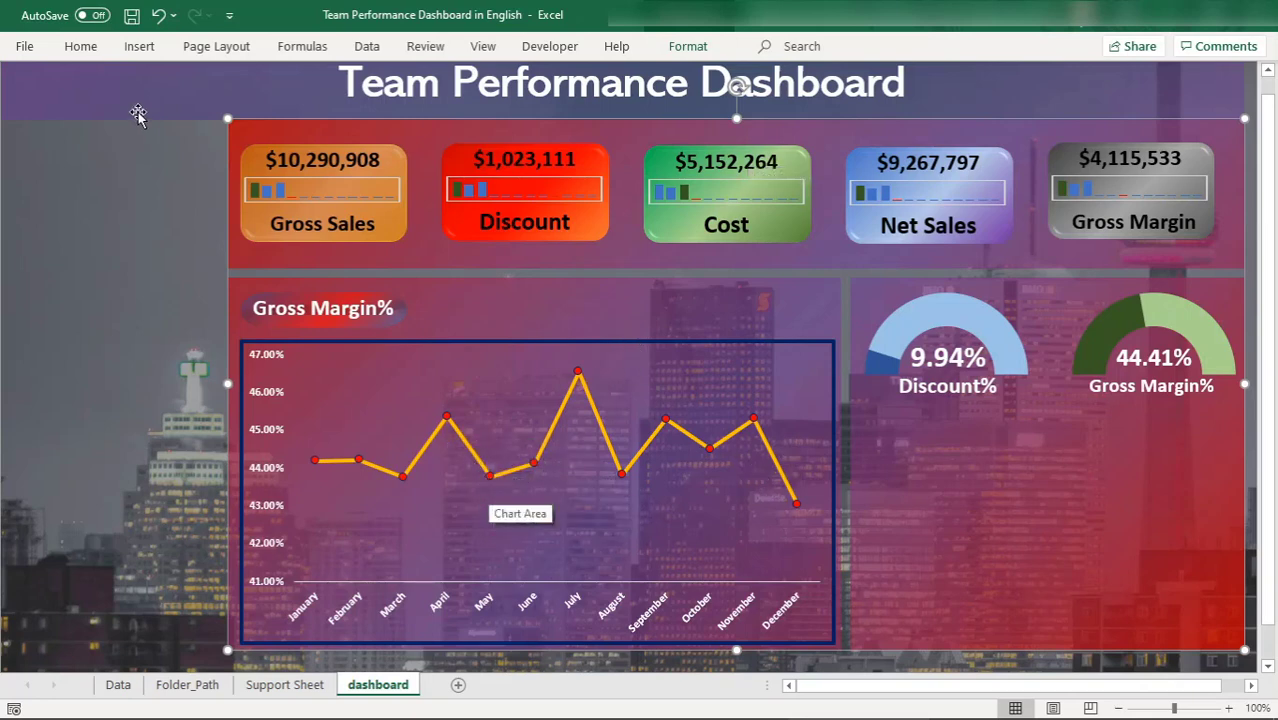
left_click(1272, 86)
left_click_drag(1272, 86, 1272, 134)
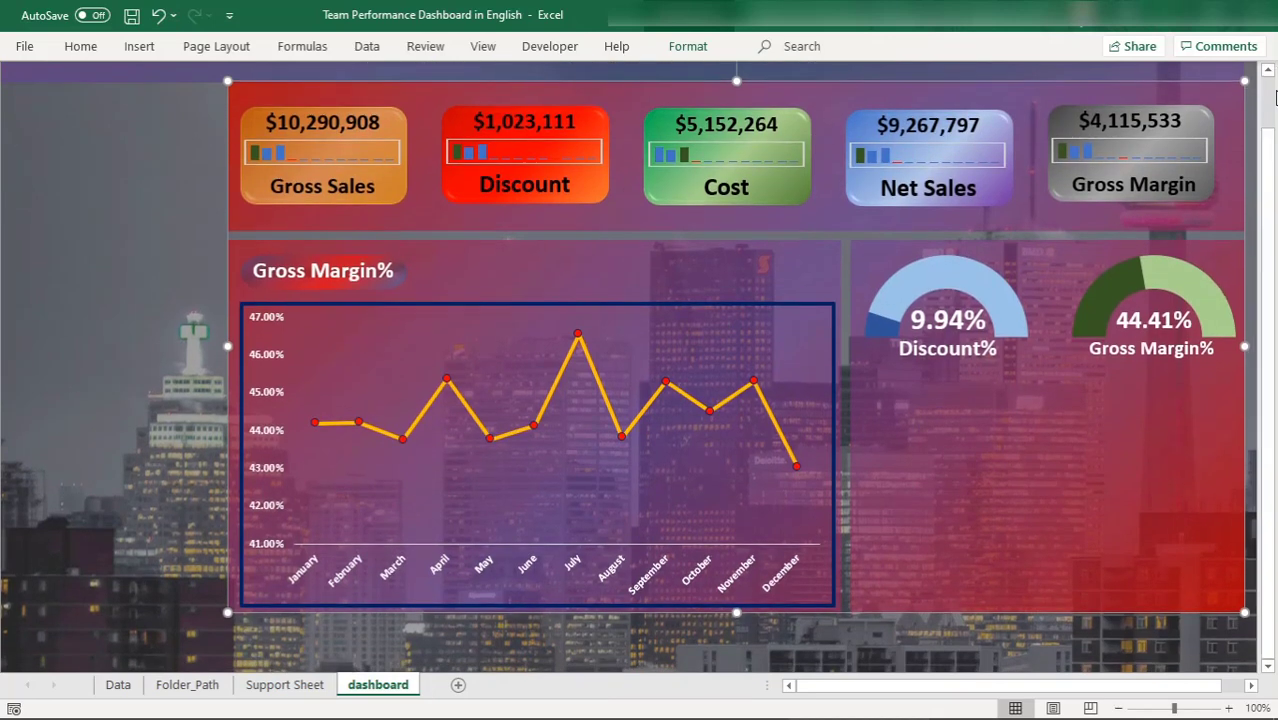
scroll(1272, 96, "up", 1)
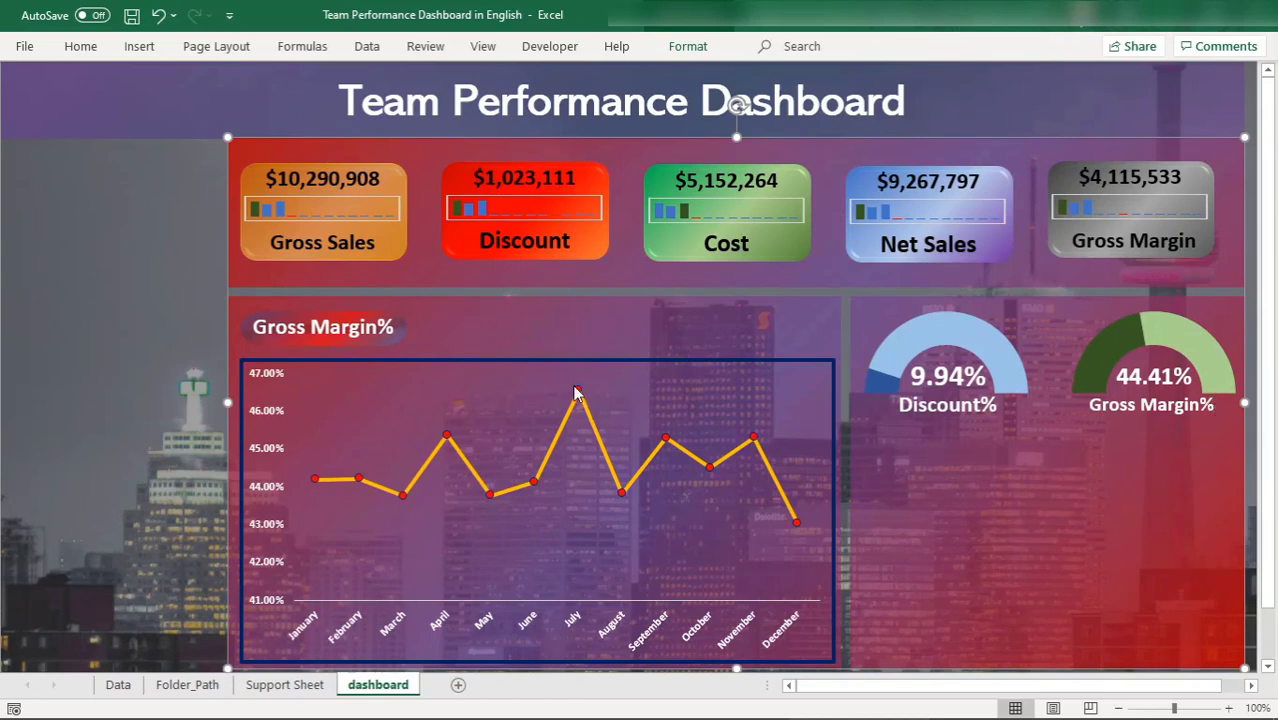
left_click(138, 47)
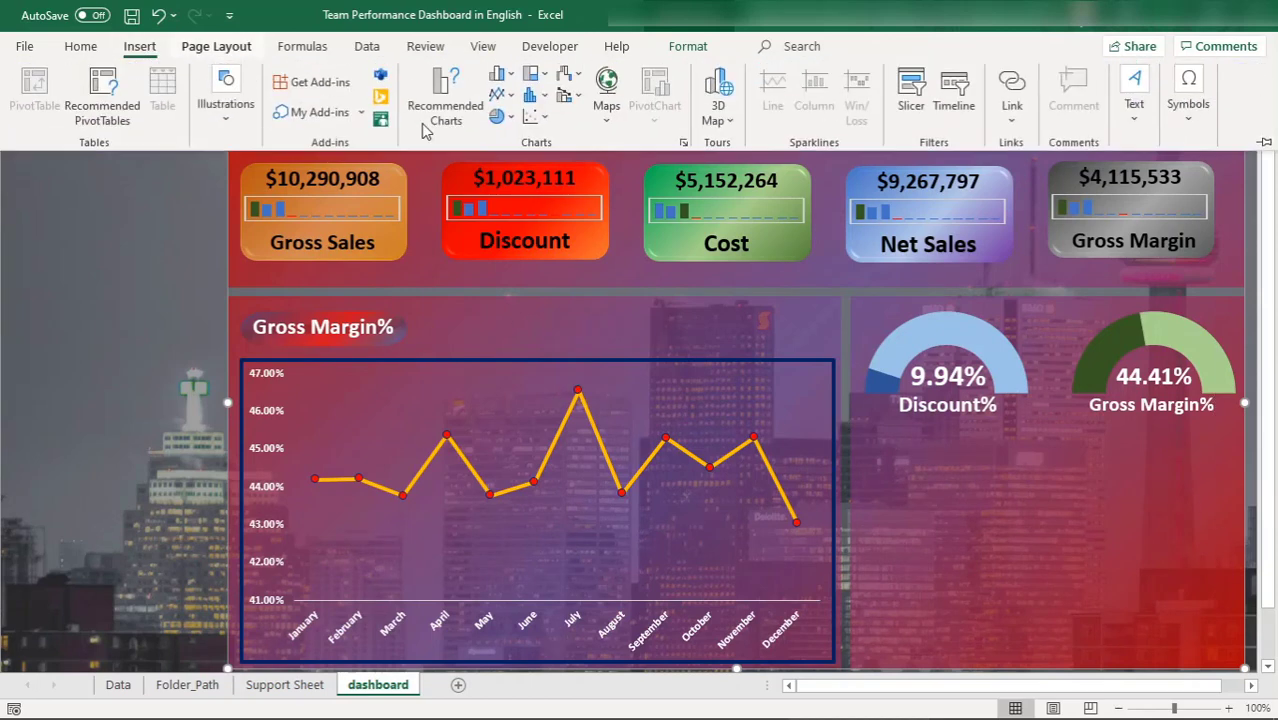
left_click(505, 120)
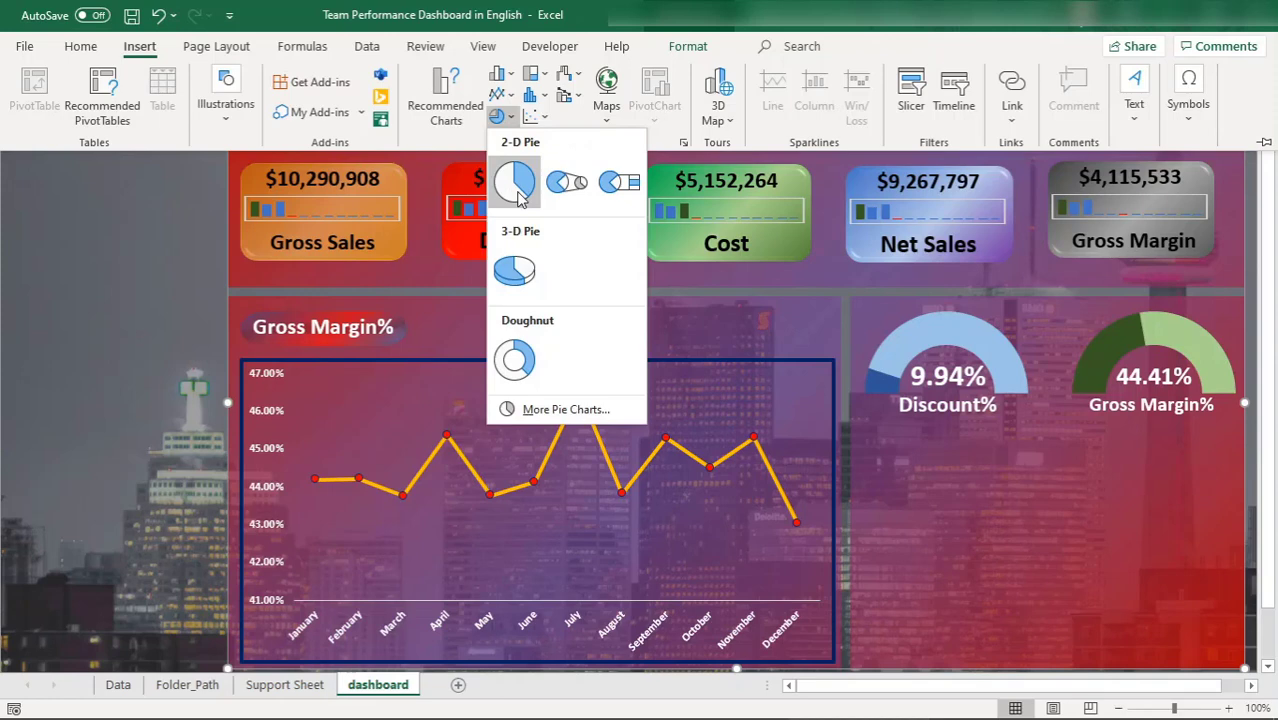
left_click(1013, 507)
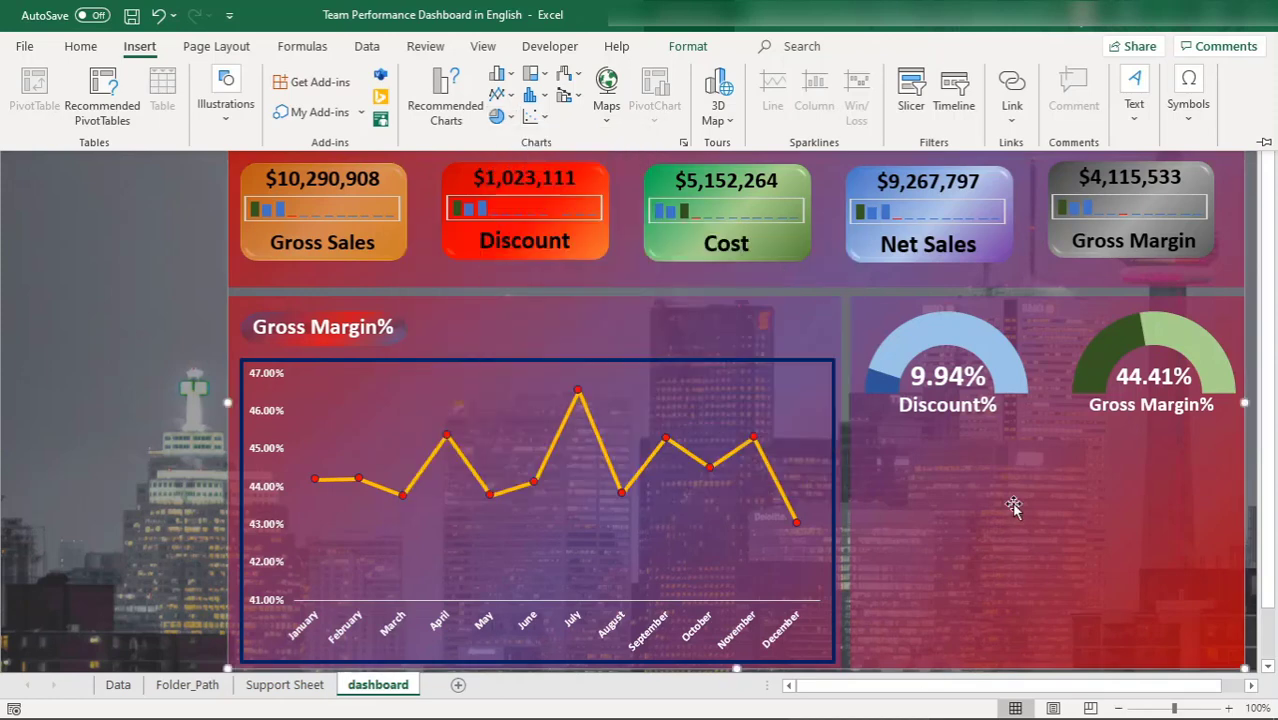